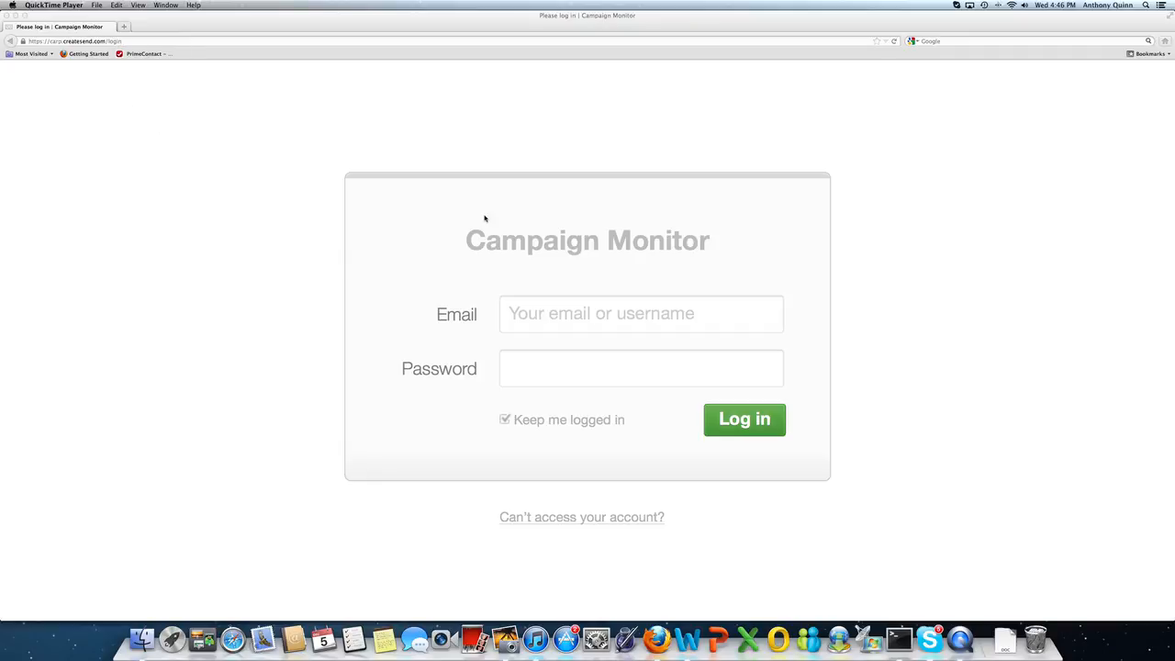
Step: Sign in to Campaign Monitor with the organisation's account username and password
left_click(532, 318)
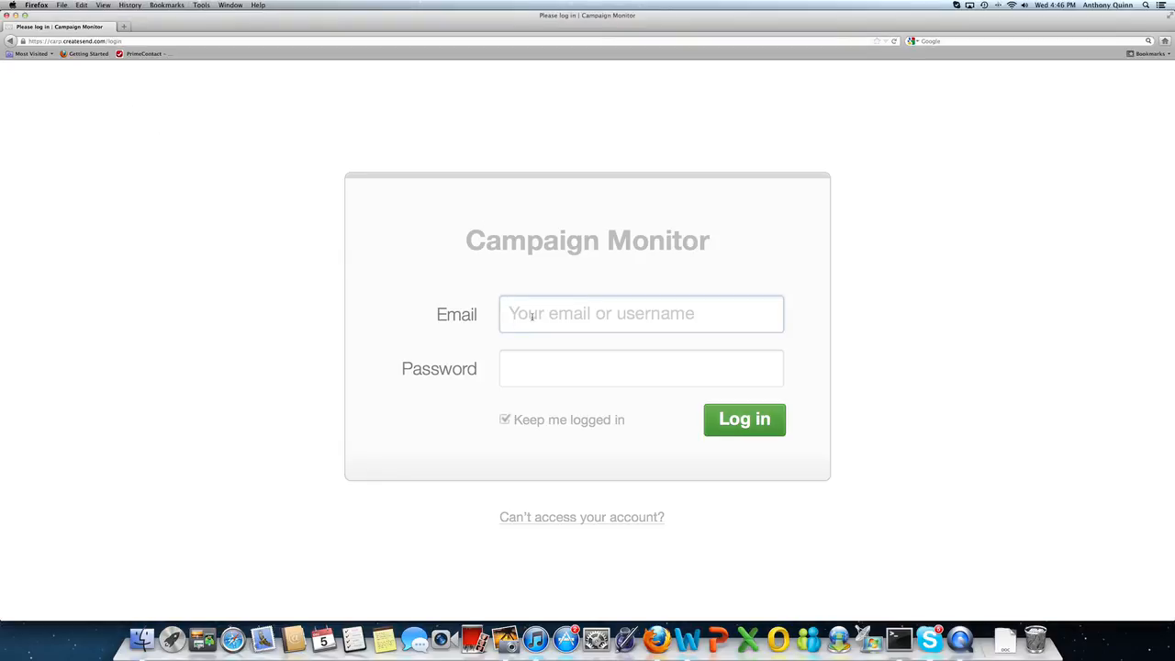
type("CARP")
key("Tab")
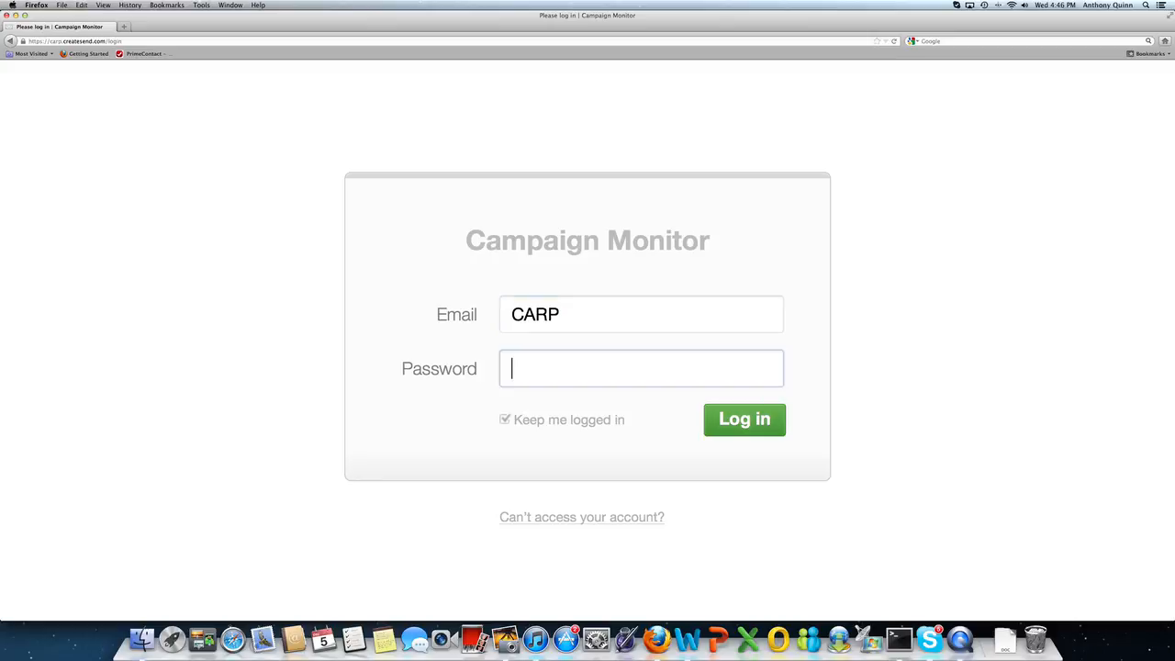
type("•••••••••")
left_click(749, 427)
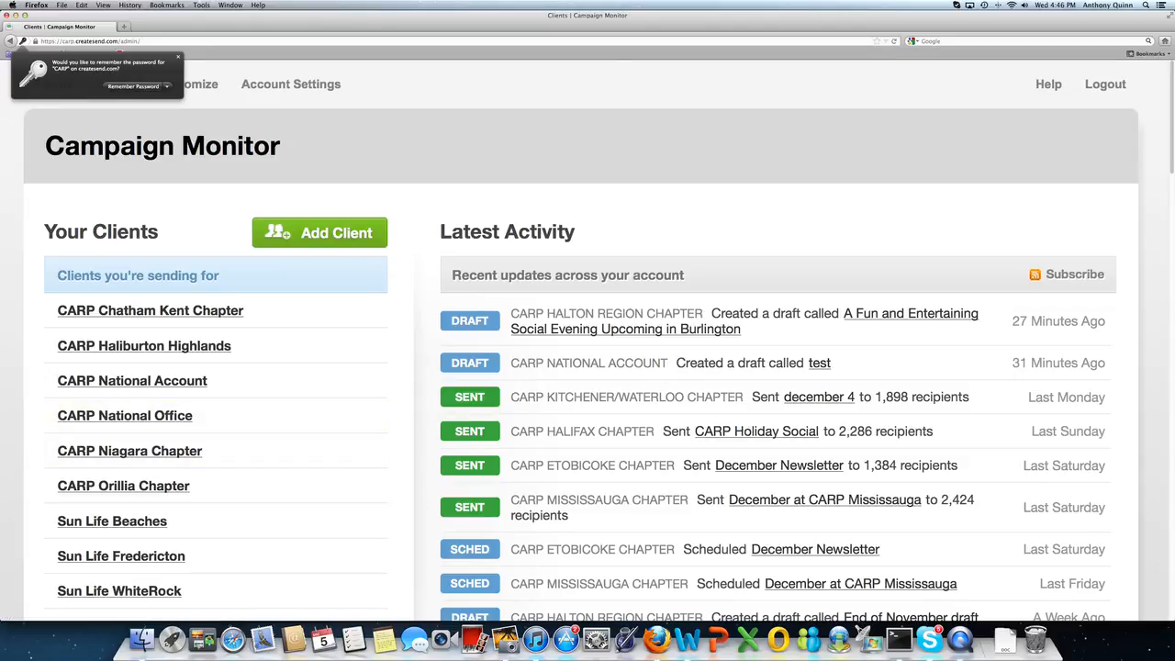
Step: Dismiss the remember-password prompt and open the CARP Kingston Chapter client from the client list
left_click(1173, 153)
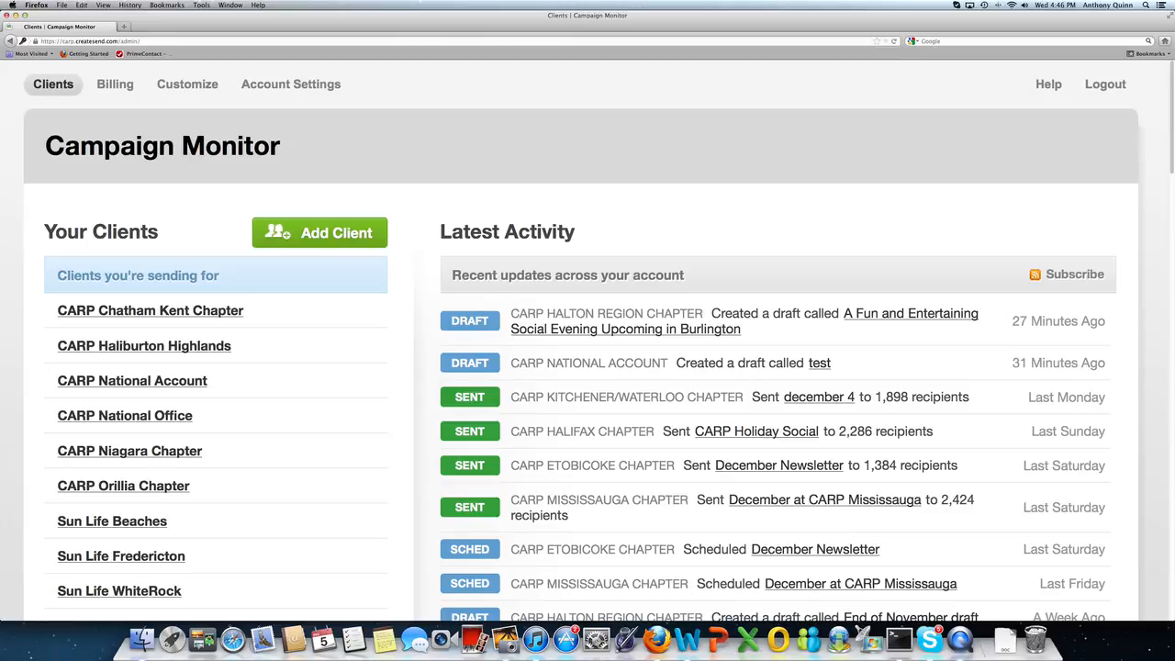
scroll(587, 340, "down", 10)
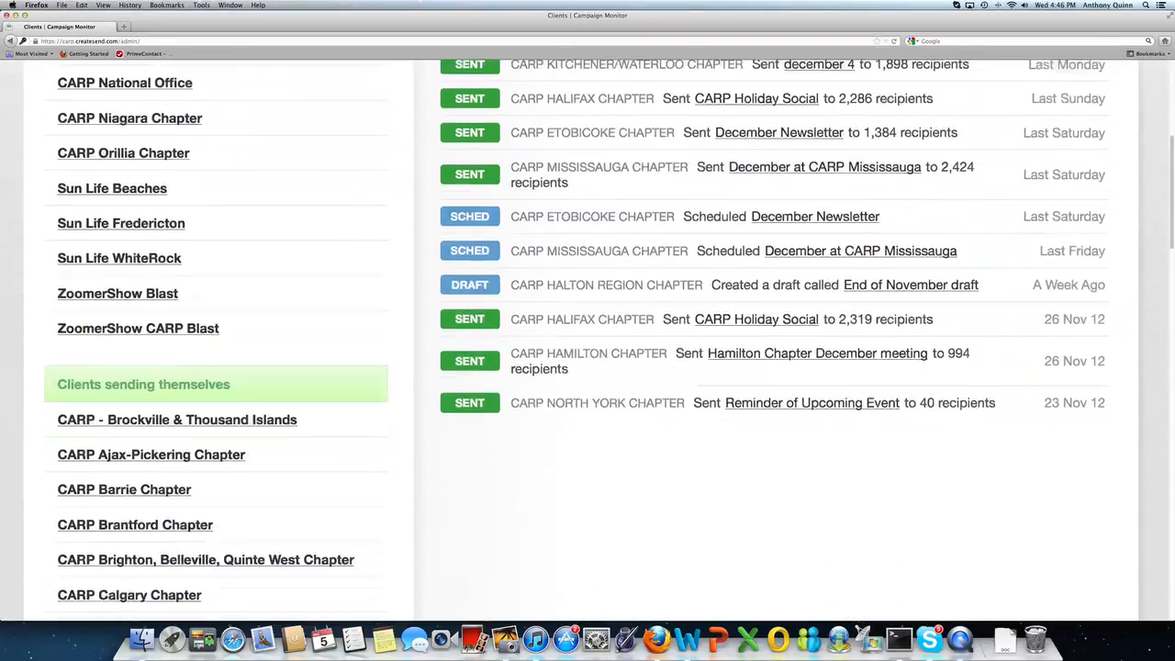
scroll(587, 340, "down", 6)
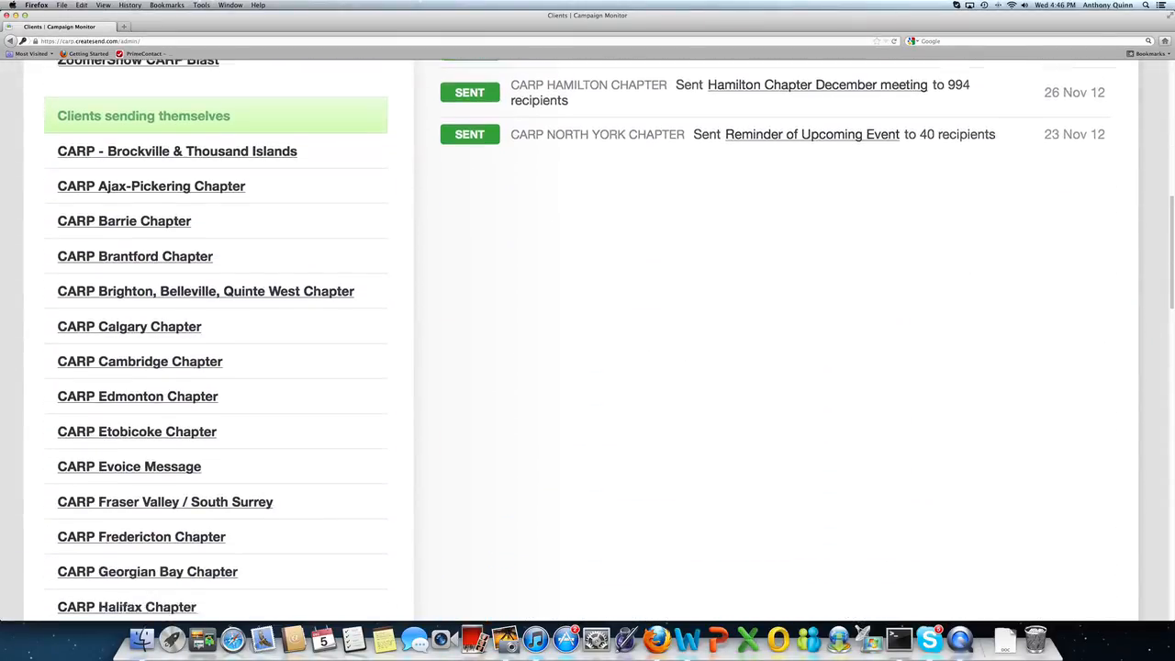
scroll(587, 340, "down", 8)
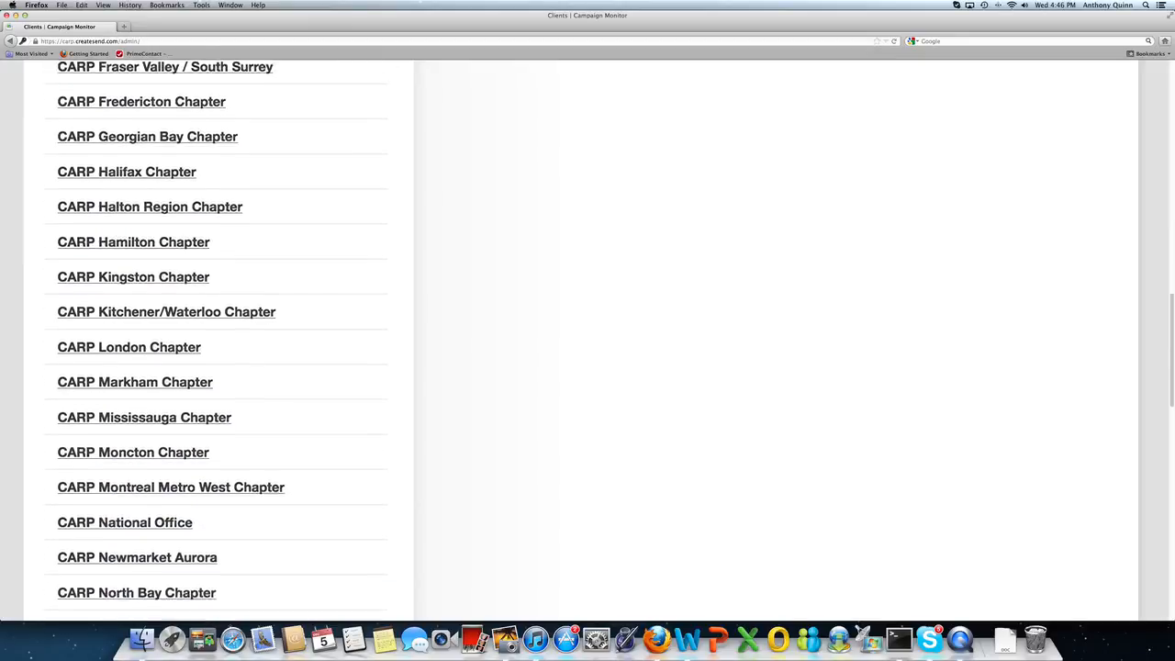
scroll(587, 339, "down", 2)
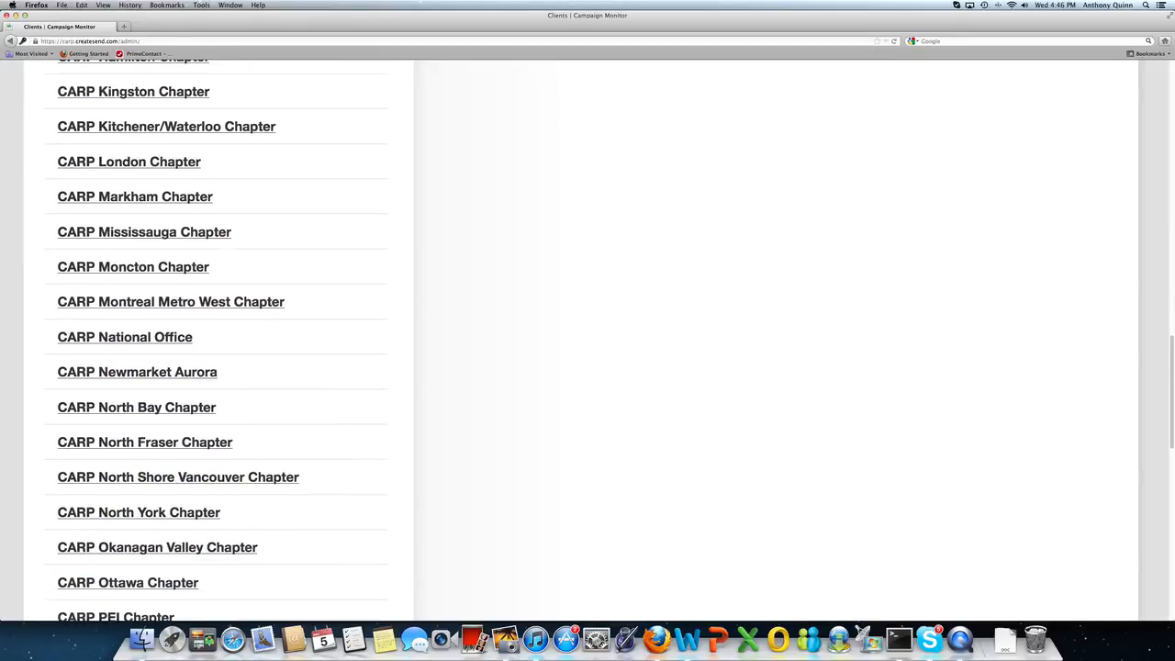
scroll(1161, 388, "up", 5)
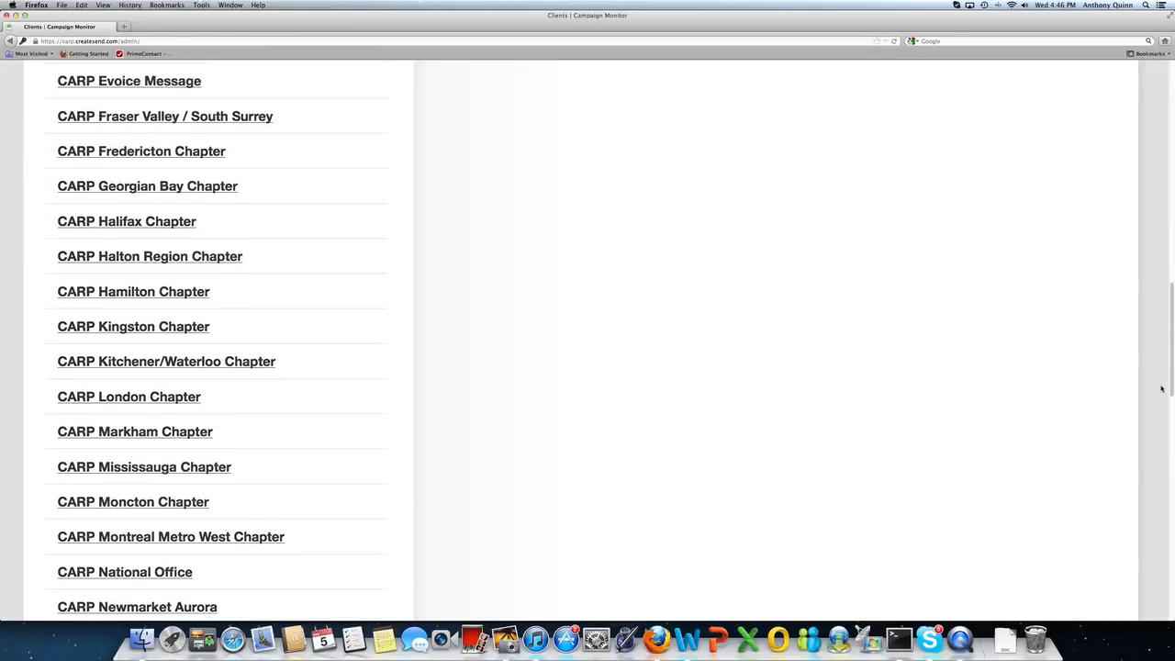
scroll(1161, 388, "up", 8)
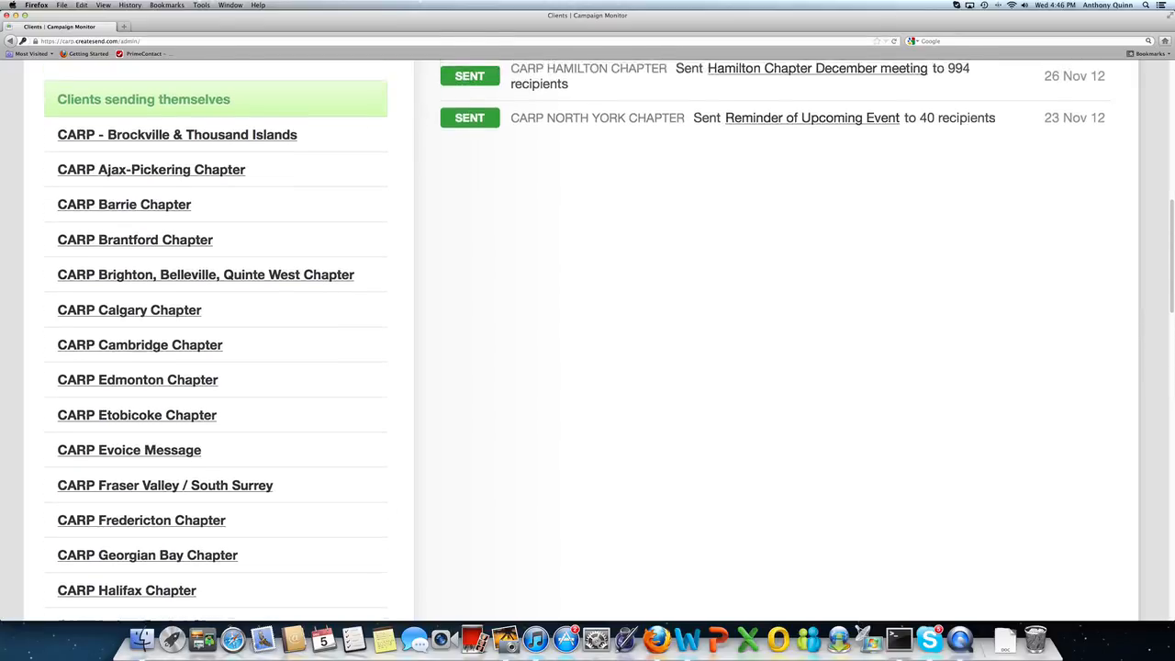
scroll(587, 337, "up", 1)
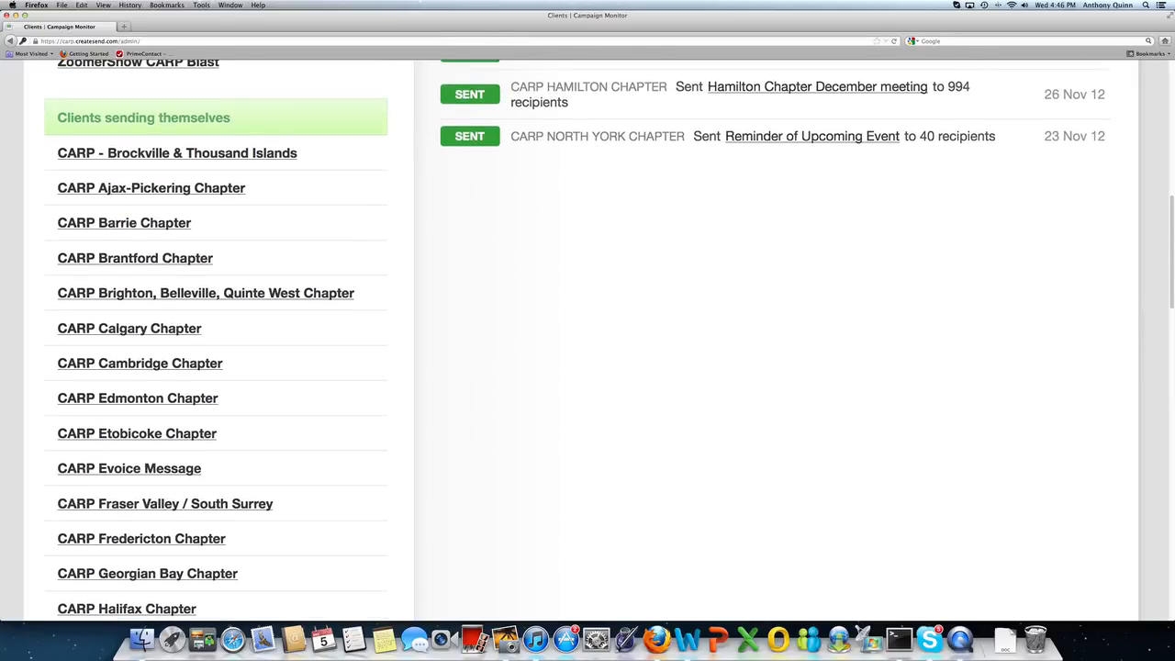
scroll(1135, 312, "down", 3)
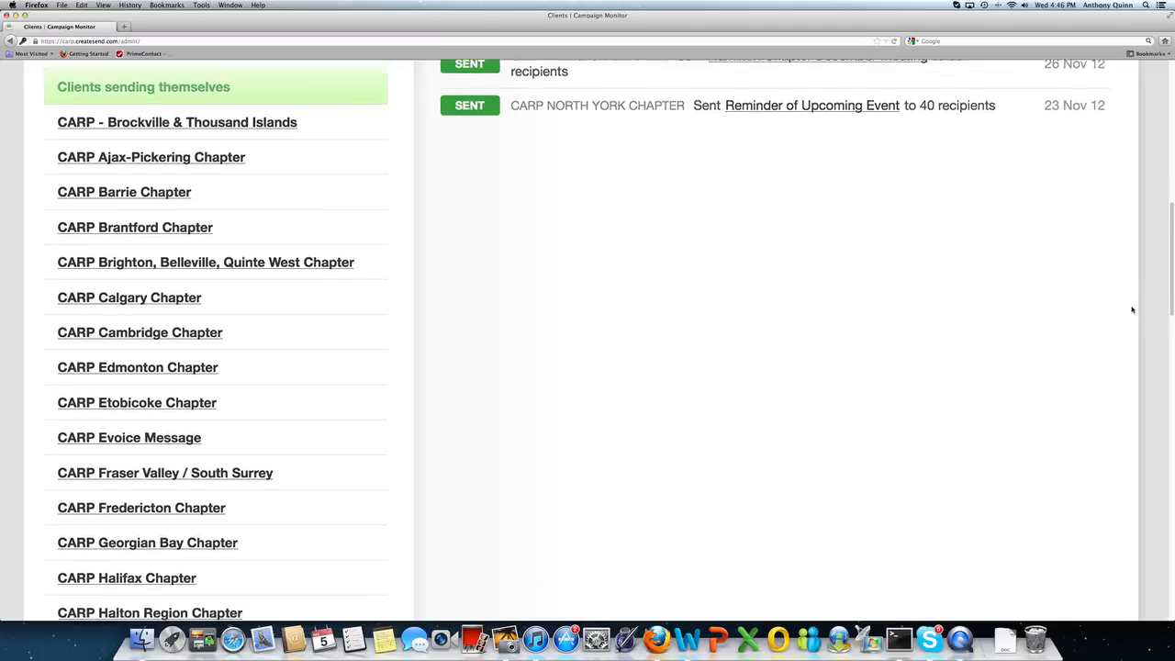
scroll(1135, 349, "down", 6)
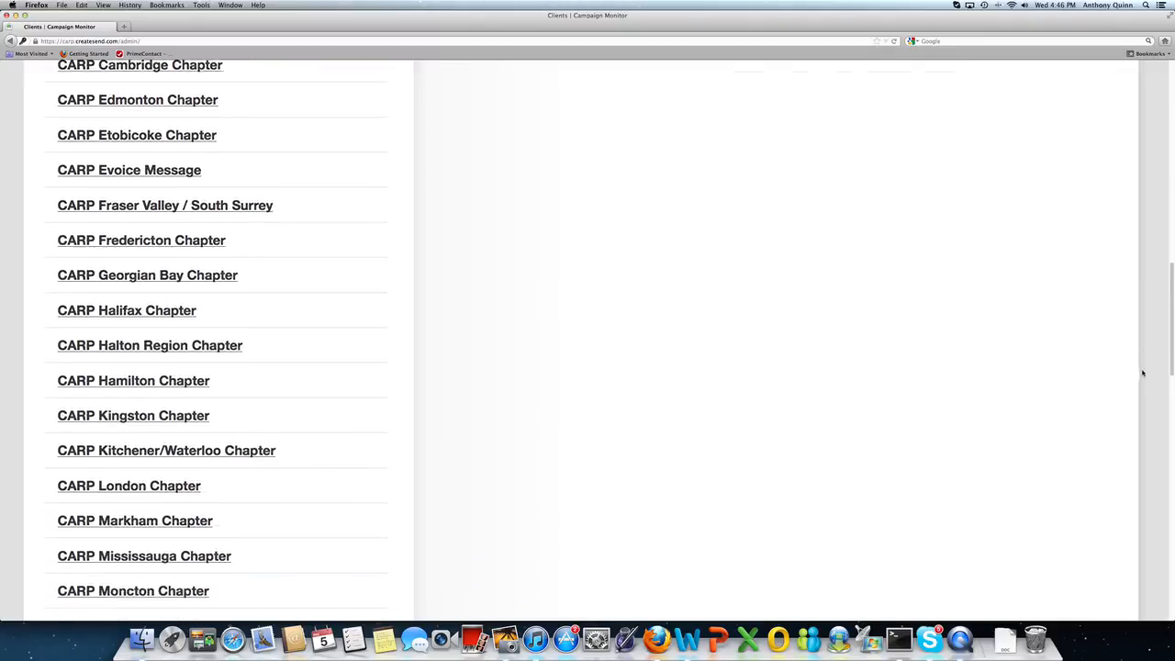
scroll(1146, 390, "down", 1)
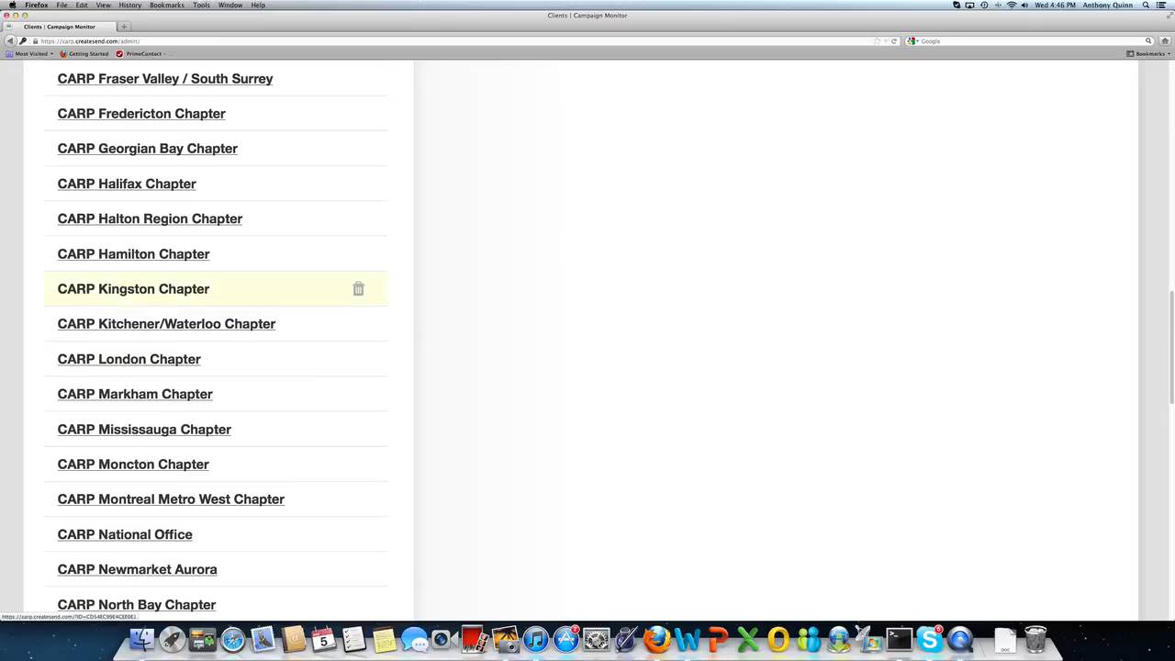
left_click(73, 291)
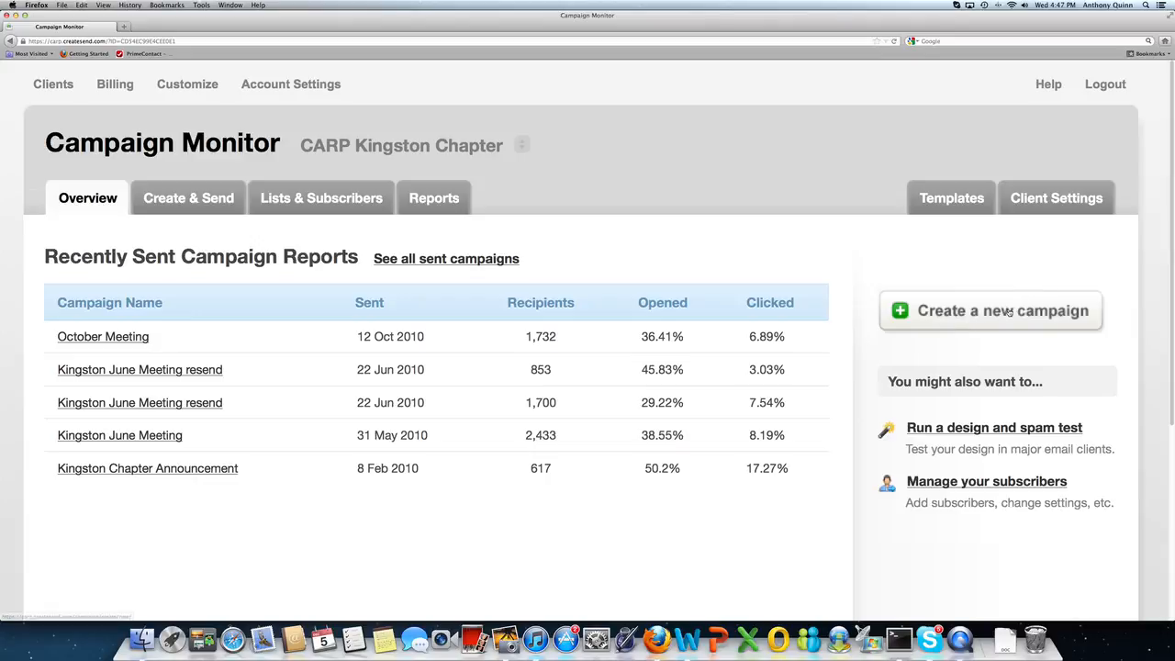
Step: Create a new campaign named 'December Newsletter' and clear the auto-filled subject line
left_click(900, 312)
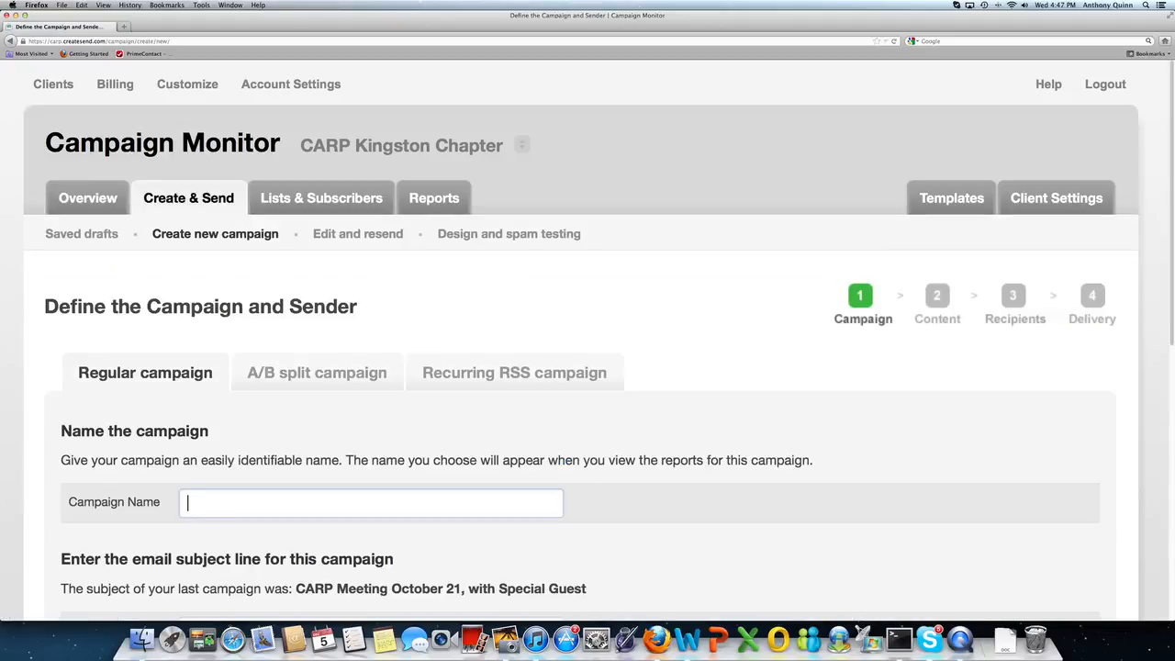
scroll(581, 345, "down", 2)
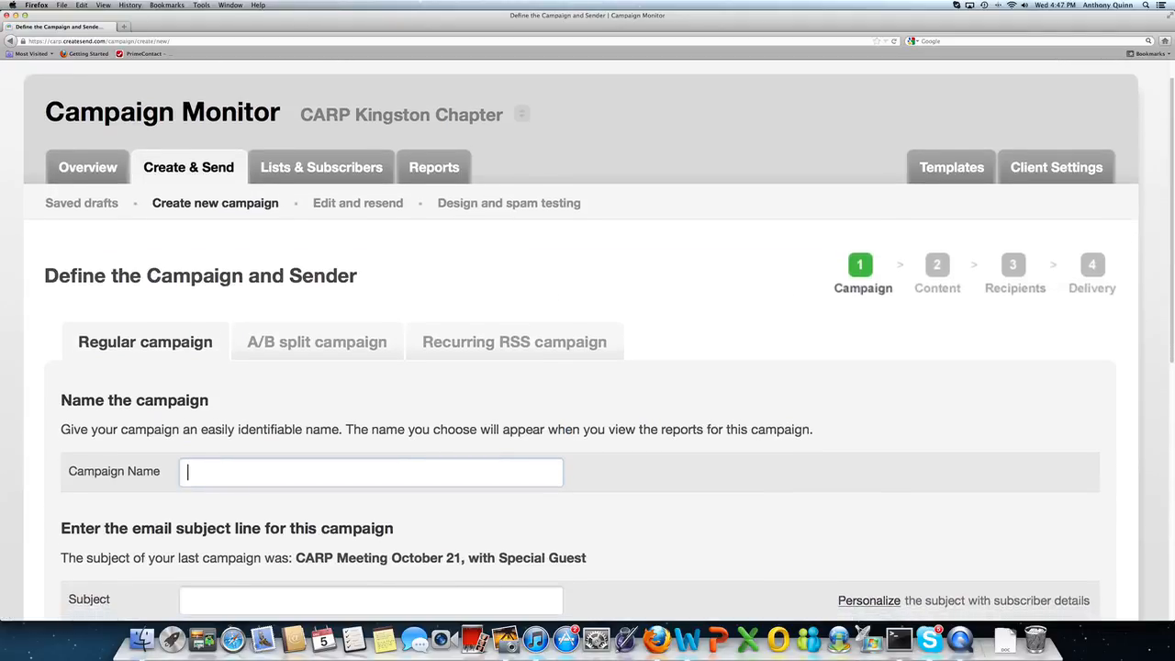
scroll(581, 345, "down", 4)
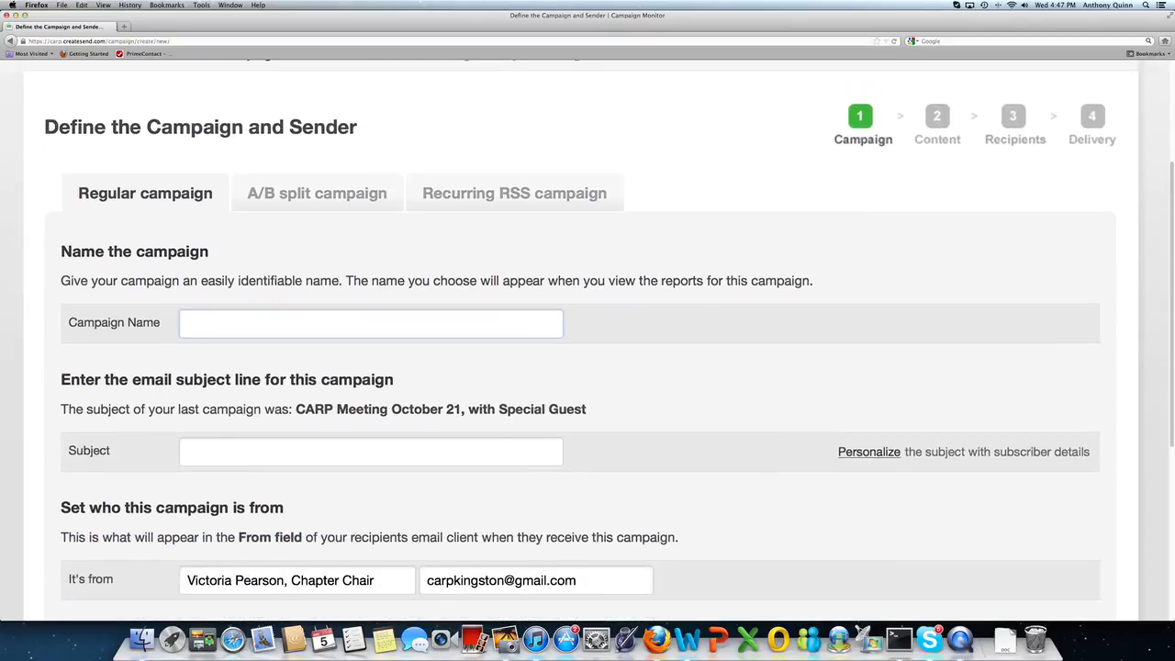
scroll(581, 345, "down", 1)
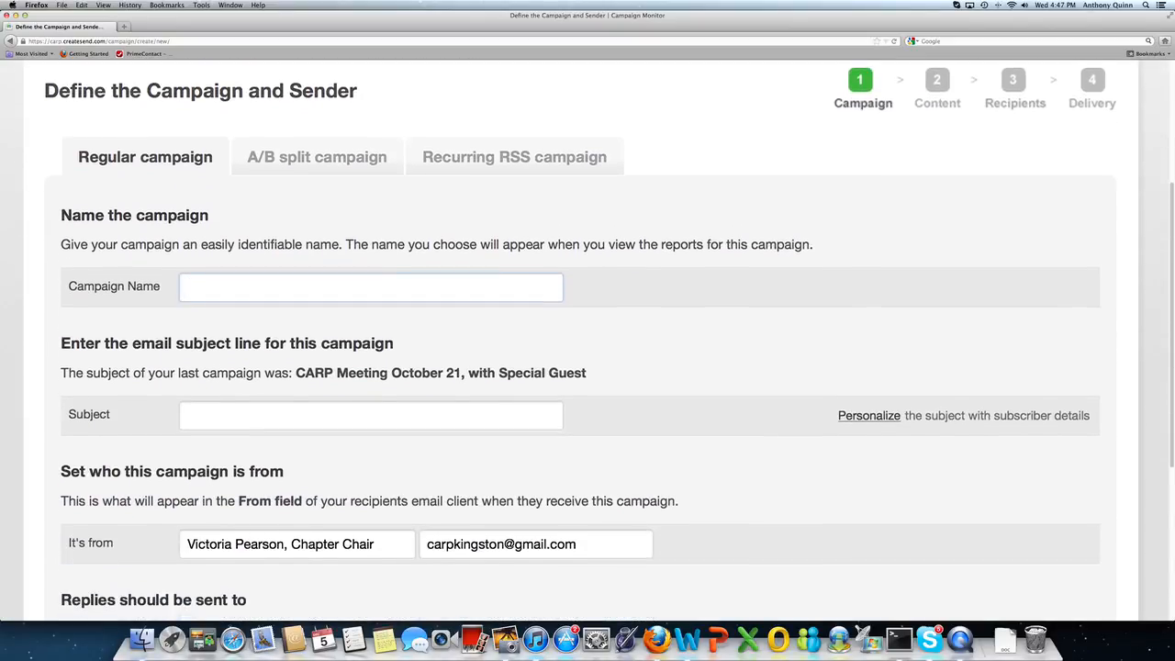
left_click(206, 290)
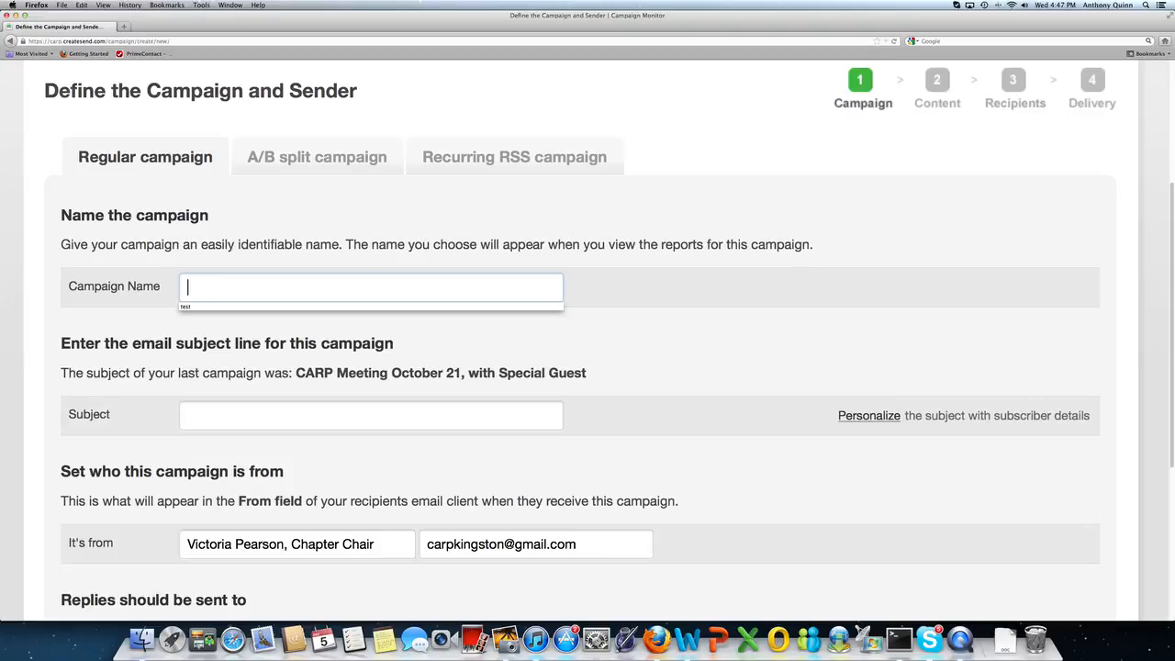
type("Dece")
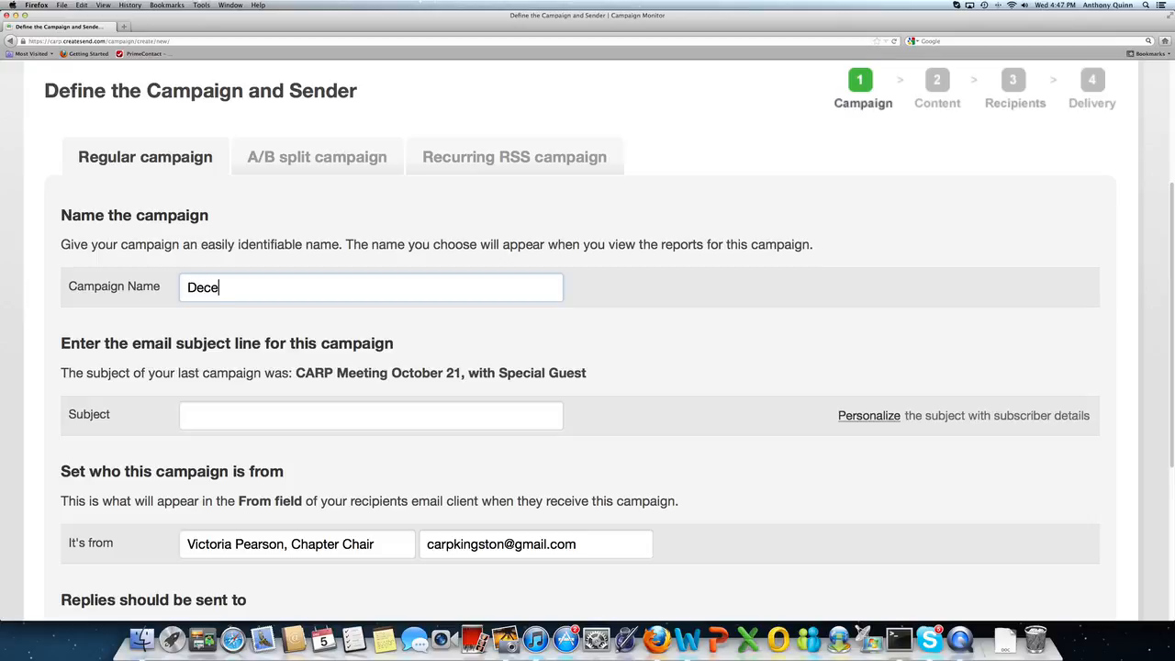
type("mber Newsletter")
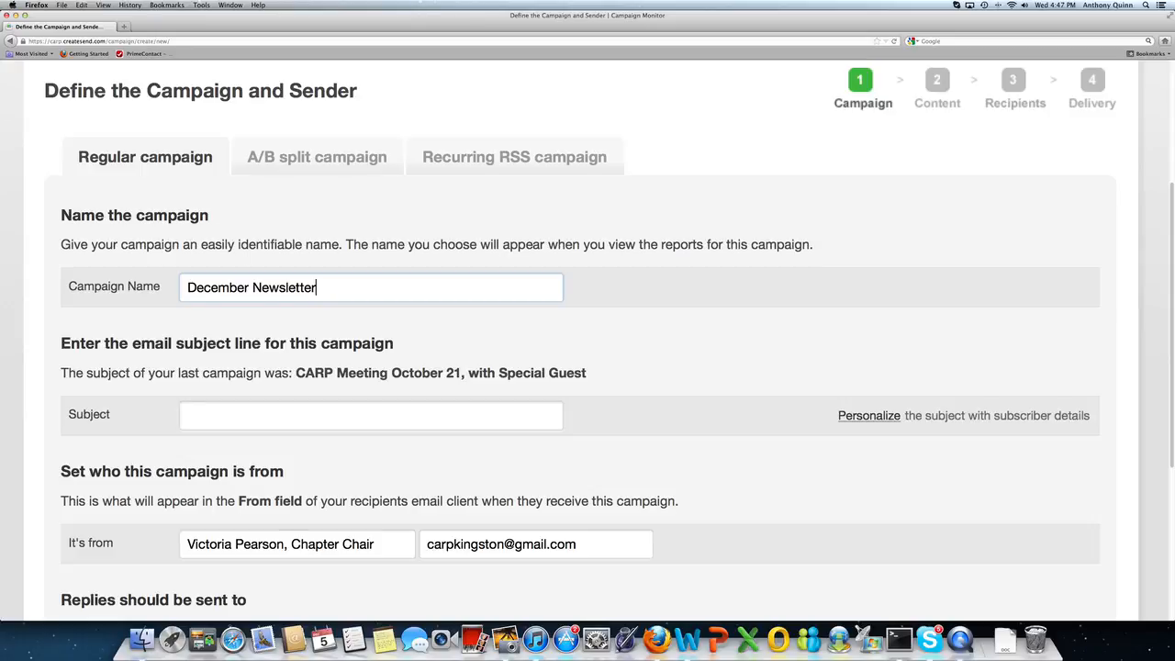
key("Tab")
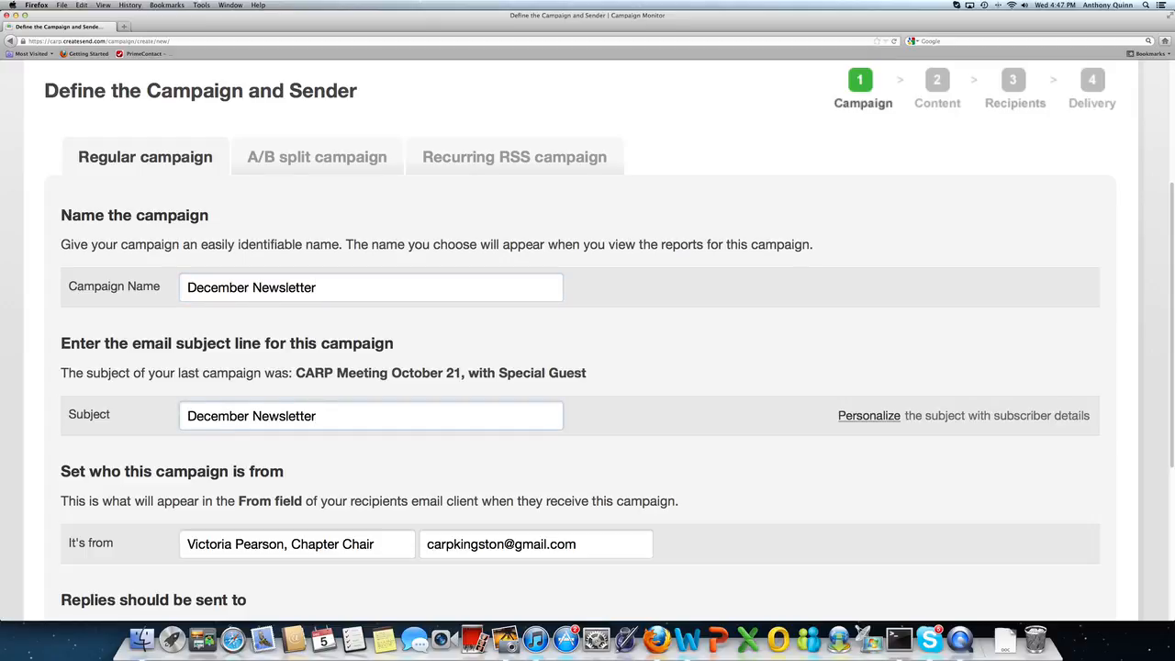
key("BackSpace")
key("BackSpace")
key("BackSpace")
key("BackSpace")
key("BackSpace")
key("BackSpace")
key("BackSpace")
key("BackSpace")
key("BackSpace")
key("BackSpace")
key("BackSpace")
key("BackSpace")
key("BackSpace")
key("BackSpace")
key("BackSpace")
key("BackSpace")
key("BackSpace")
key("BackSpace")
key("BackSpace")
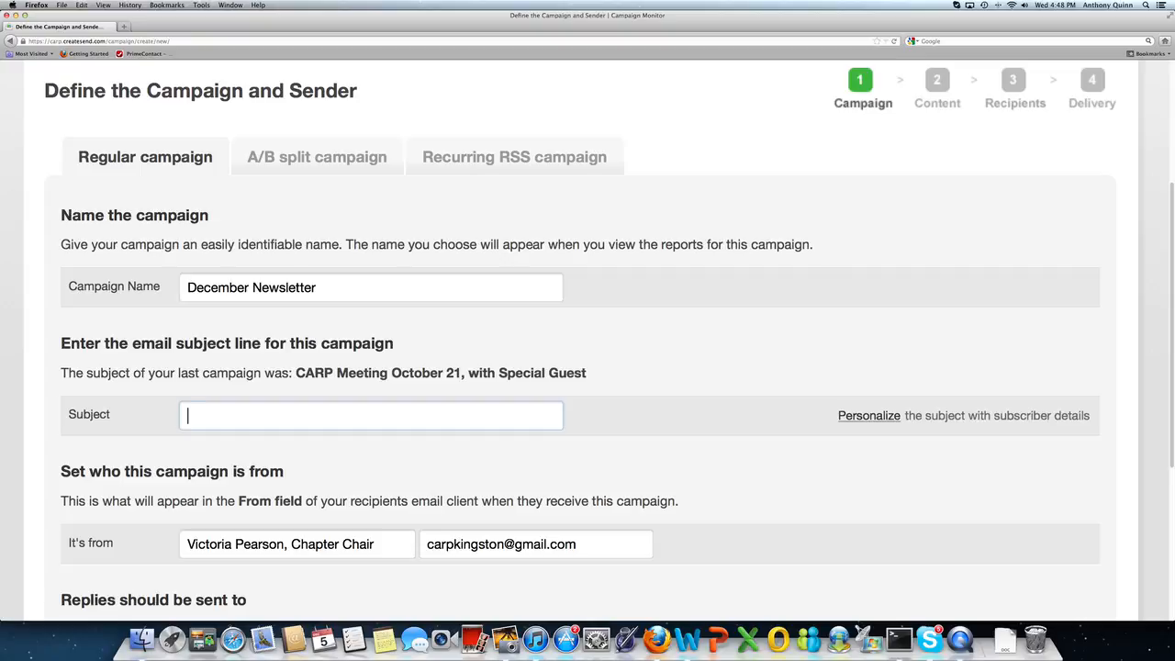
Step: Set the subject line to 'Important News from Kingston CARP Chapter'
type("Important News")
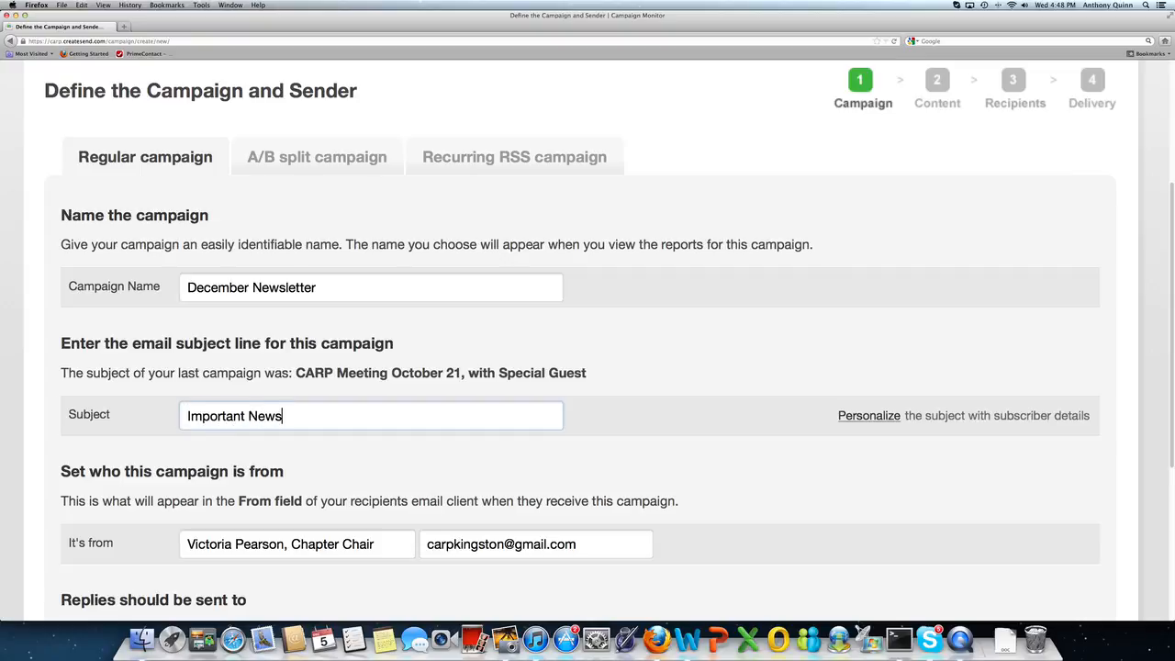
type(" from Kingstons C")
key("BackSpace")
key("BackSpace")
key("BackSpace")
type("CARP Chapter")
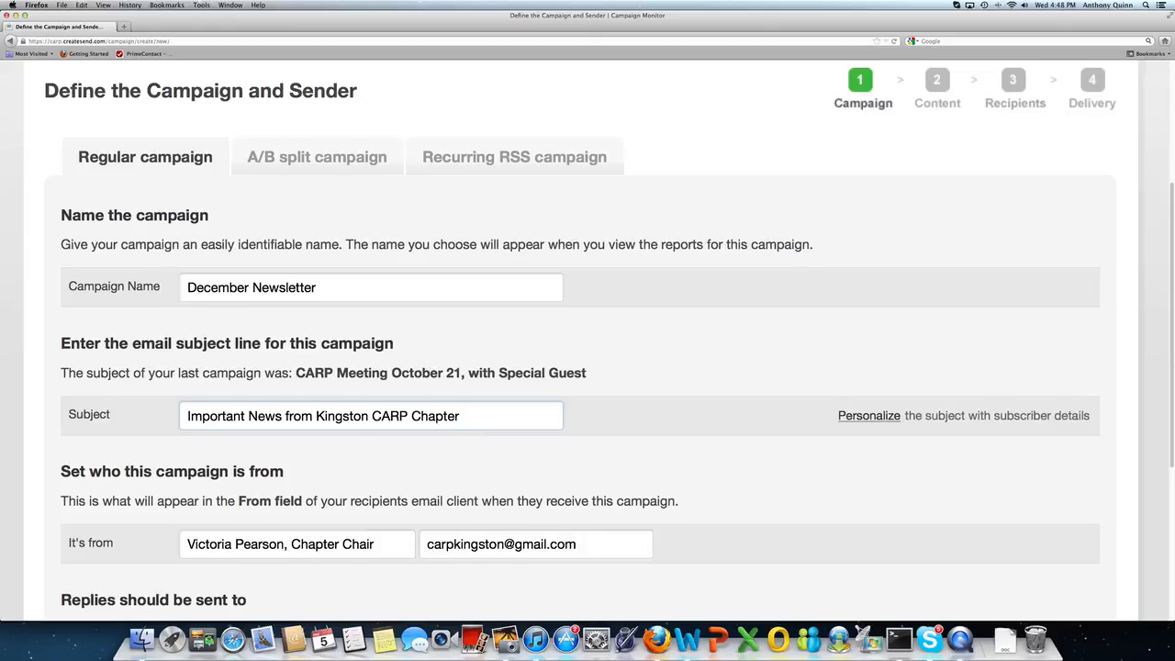
Step: Replace the reply-to address with the chapter contact's e-mail and continue to the format step
scroll(275, 477, "down", 2)
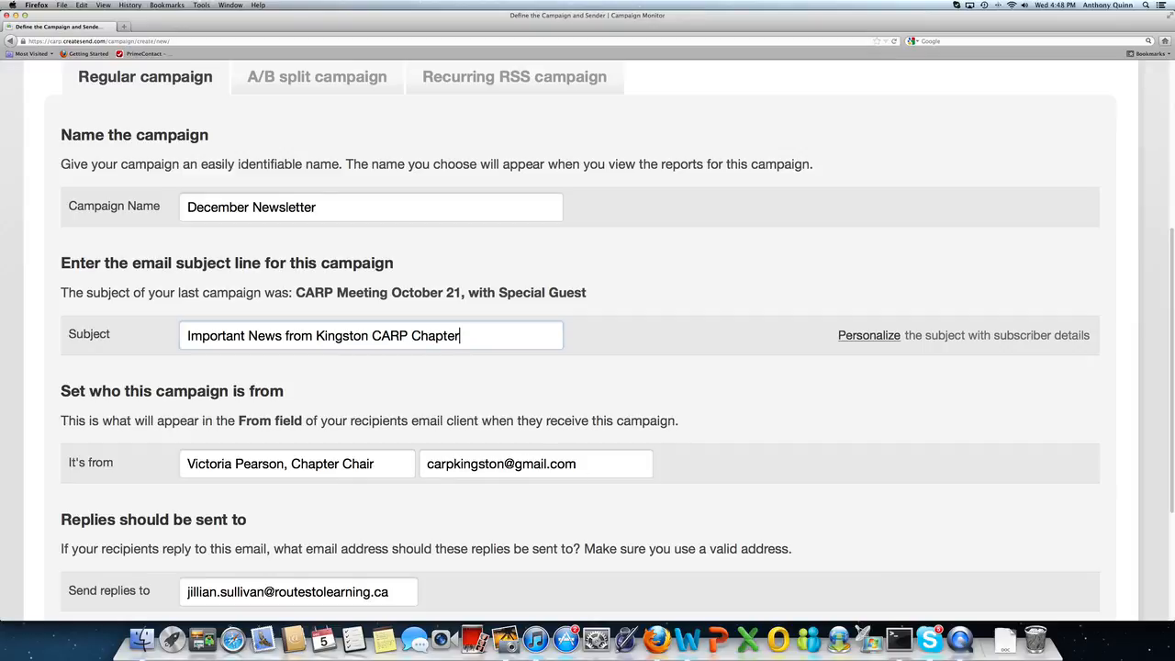
scroll(587, 367, "down", 3)
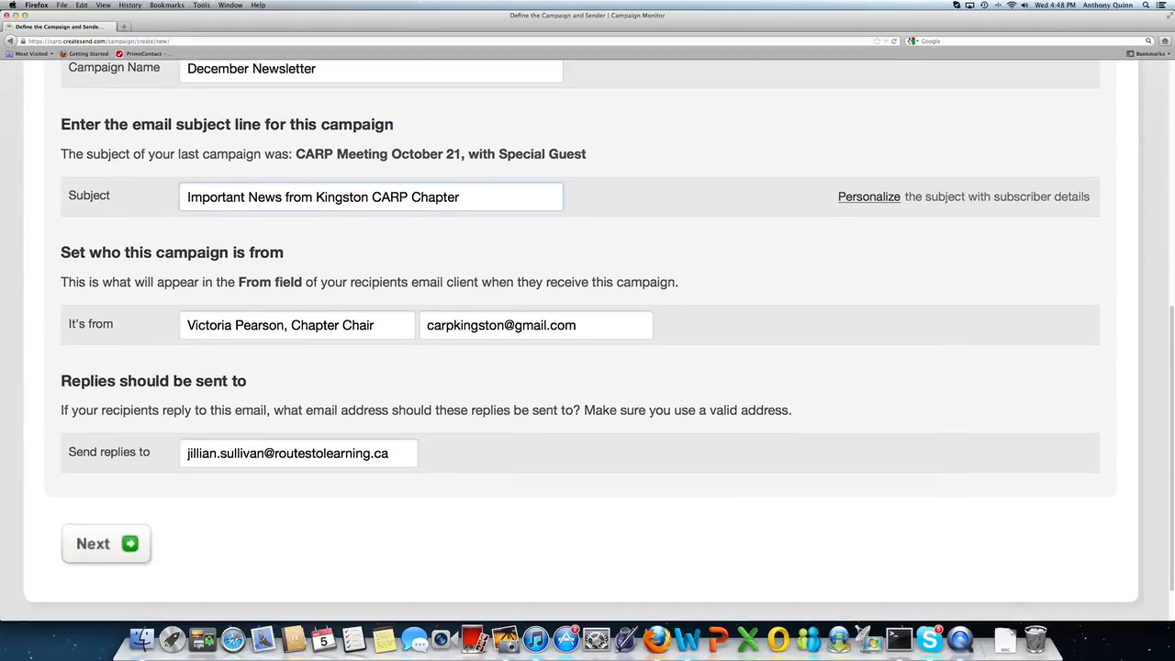
left_click_drag(393, 453, 175, 453)
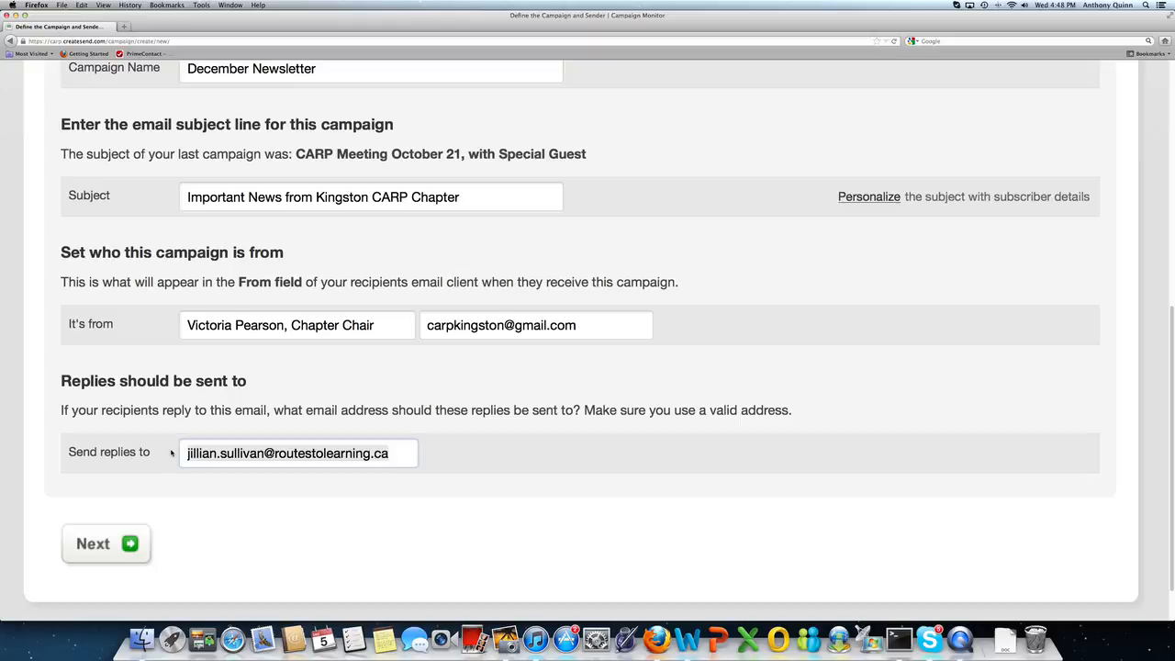
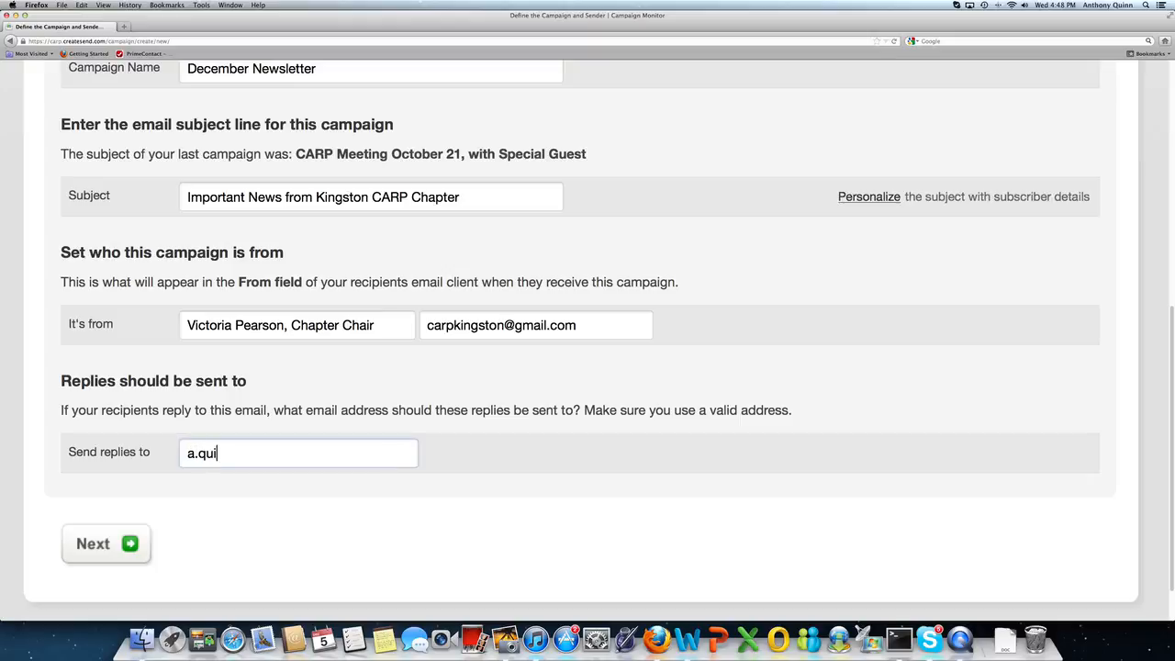
left_click(105, 543)
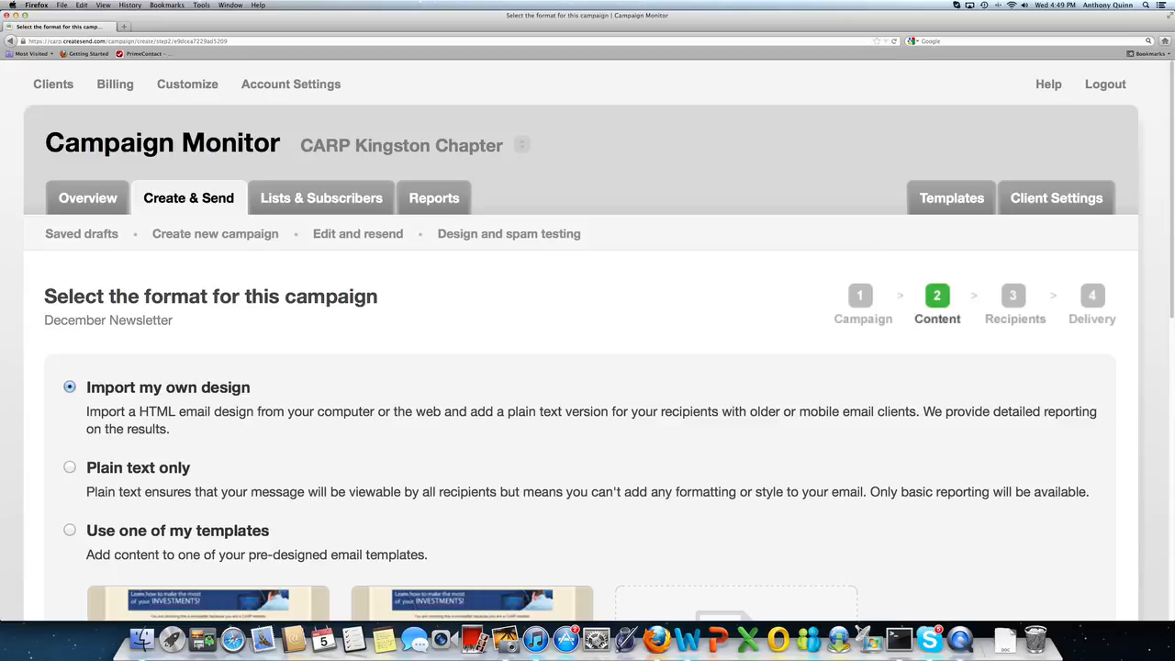
Step: Build the campaign from the second 'Chapter Newsletter, Varie…' template in my templates and continue
scroll(588, 367, "down", 3)
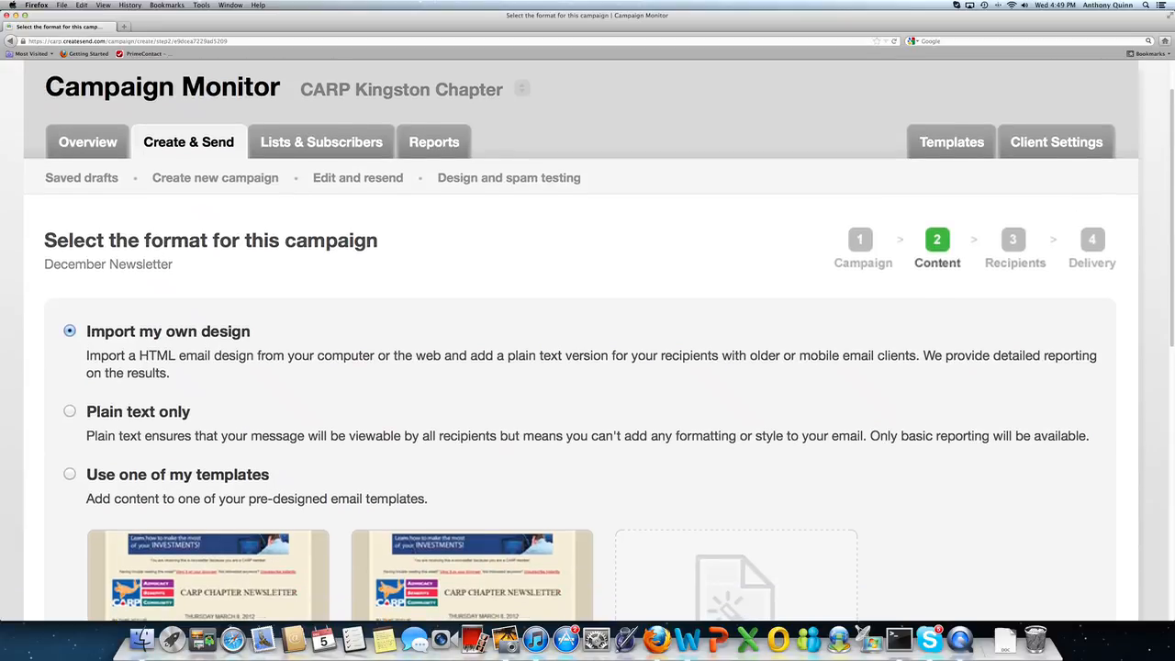
scroll(588, 368, "down", 3)
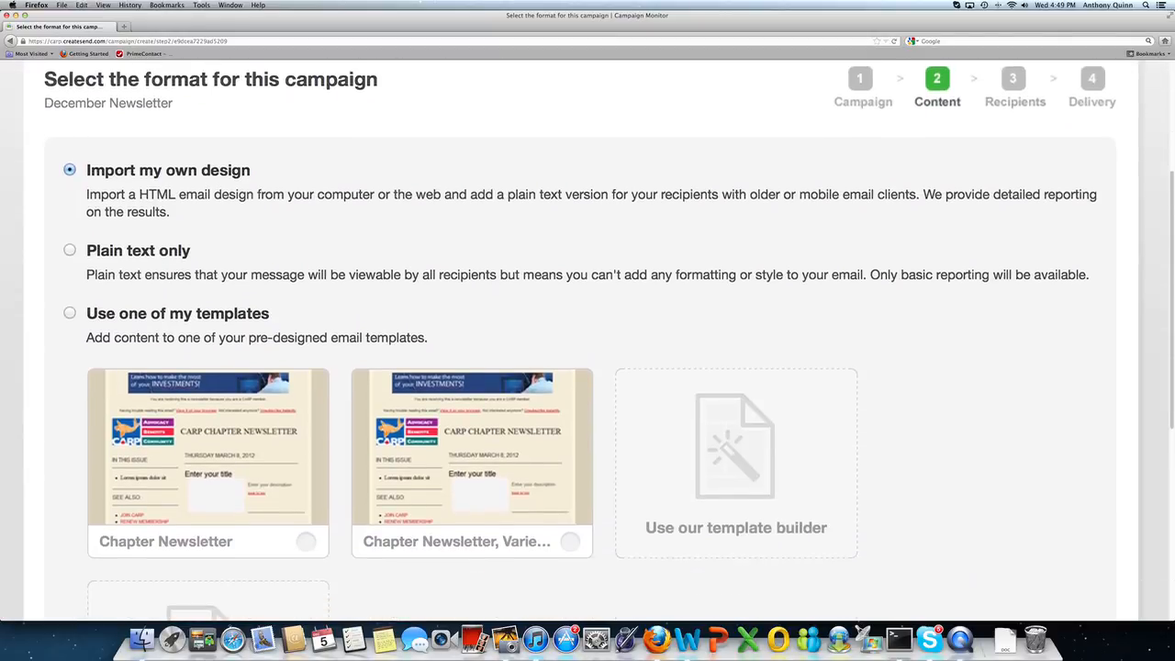
mouse_move(1171, 345)
left_mouse_down()
mouse_move(1171, 375)
mouse_move(1167, 352)
left_mouse_up()
scroll(1168, 352, "up", 3)
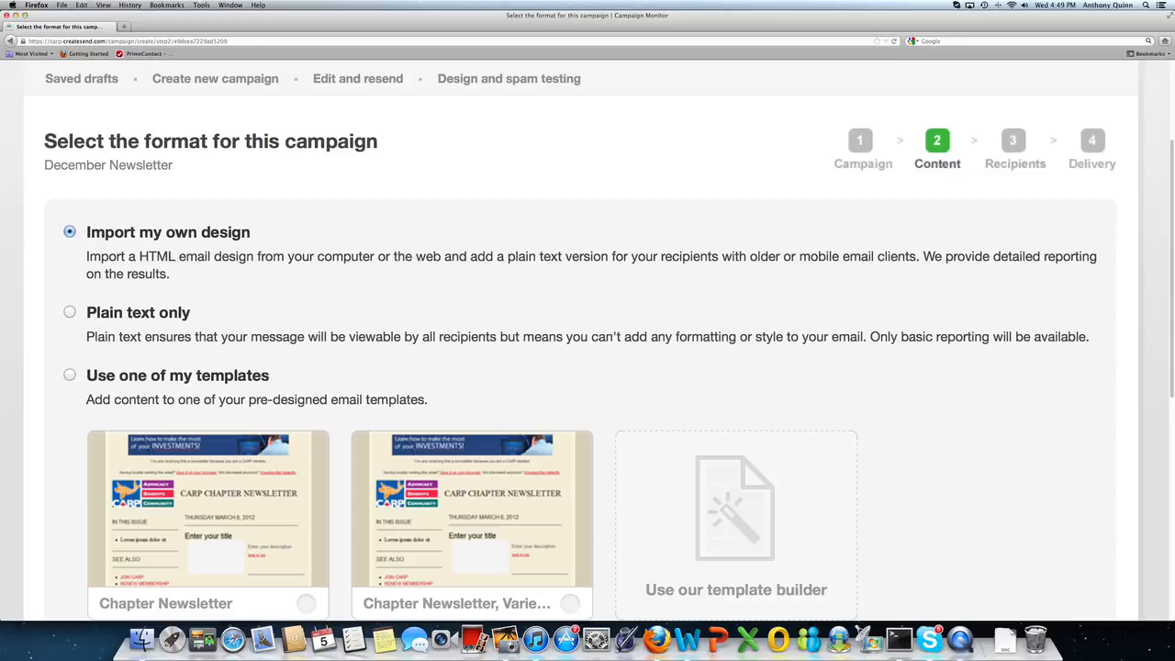
scroll(588, 345, "down", 2)
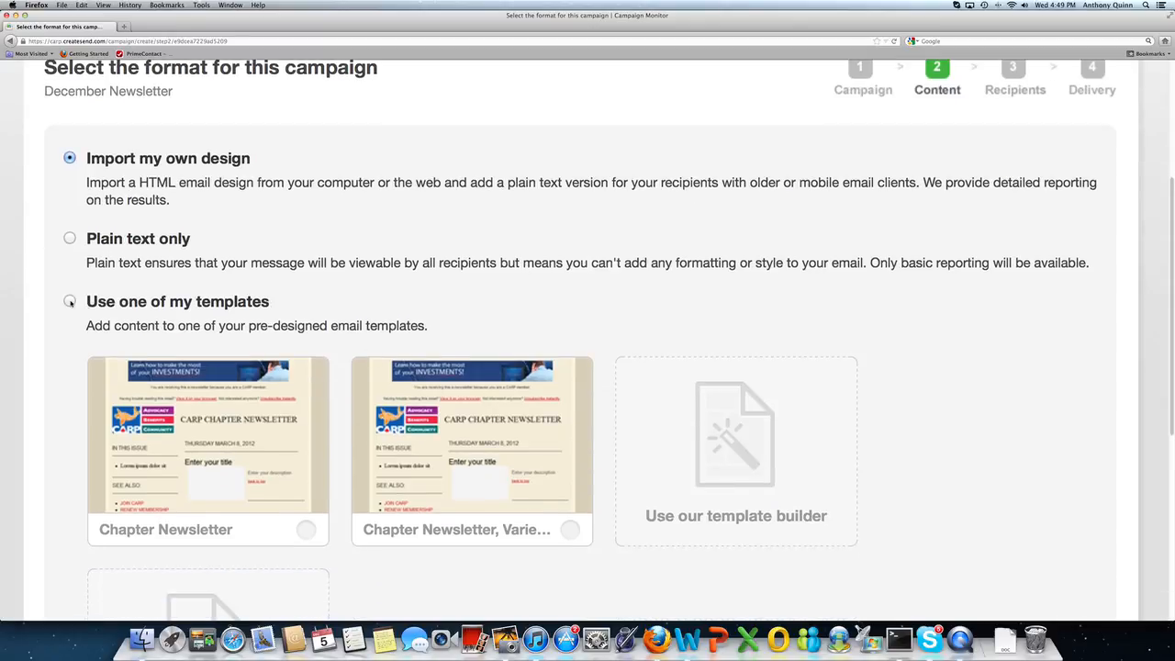
left_click(70, 301)
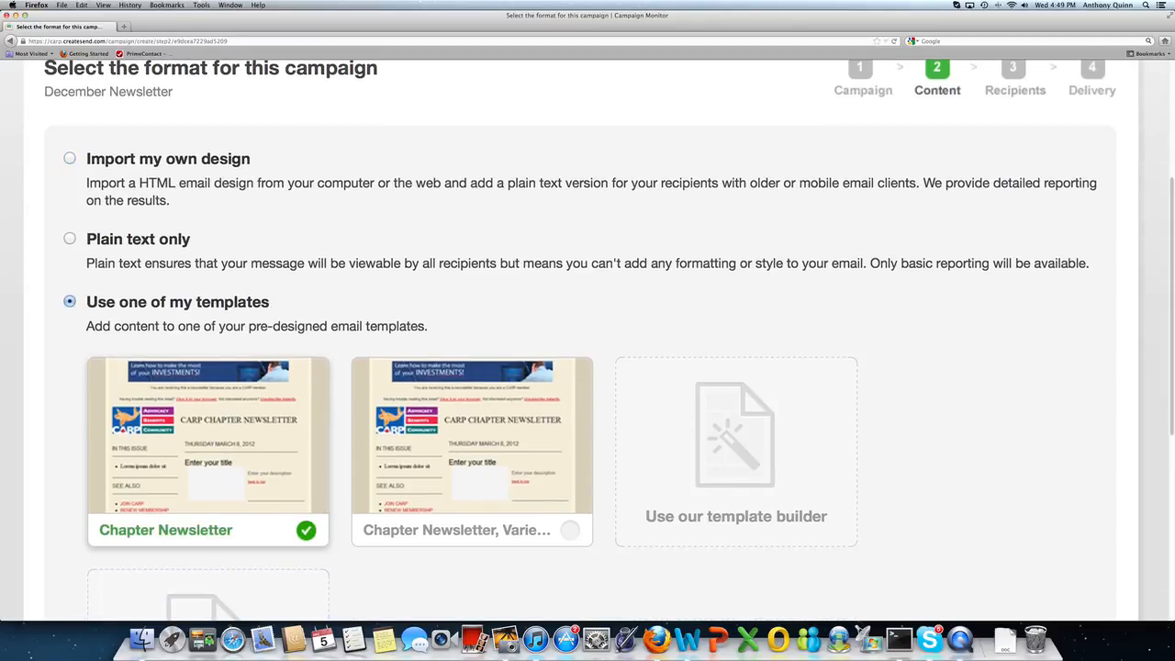
scroll(480, 517, "down", 2)
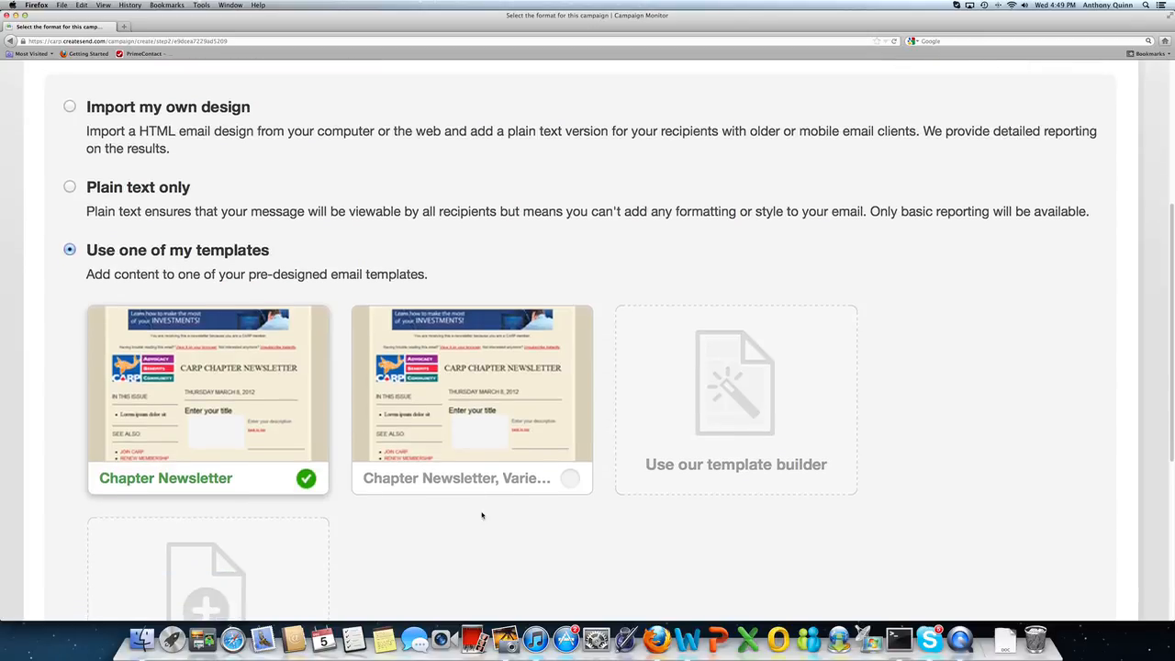
left_click(569, 457)
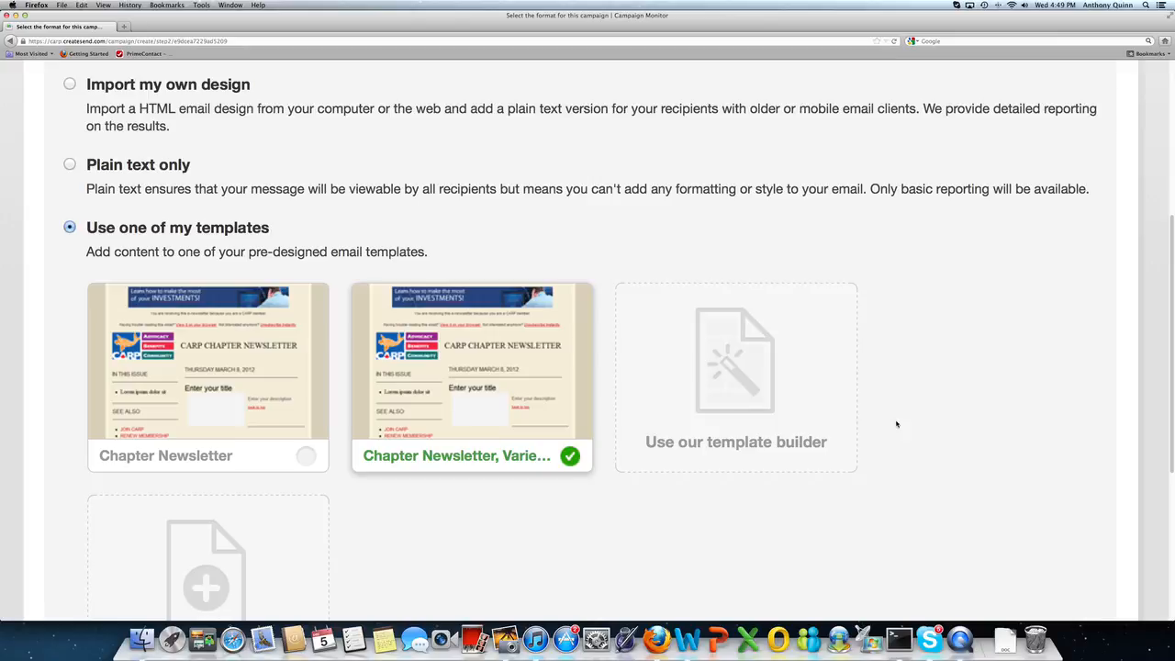
scroll(926, 420, "down", 5)
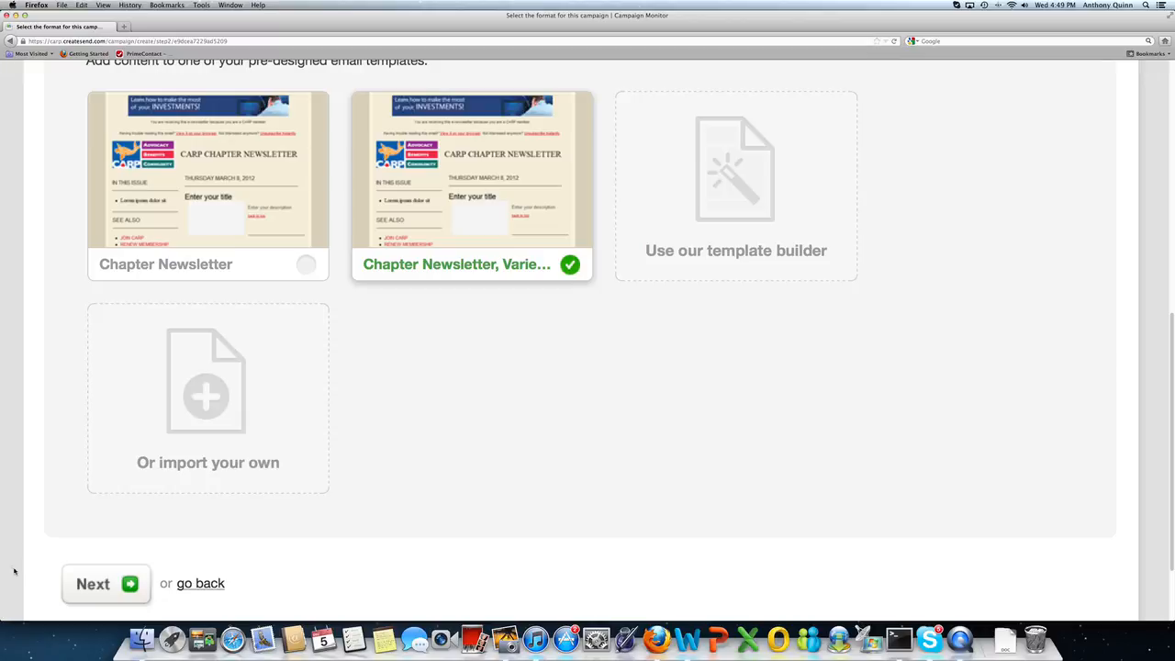
left_click(82, 588)
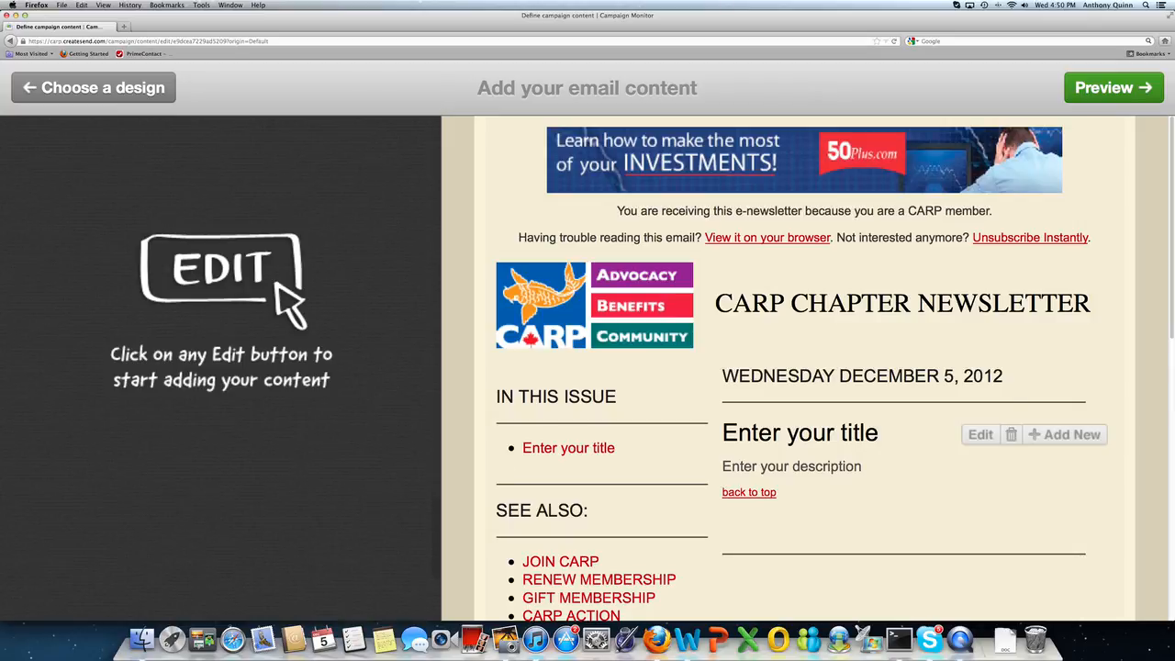
Step: Scroll through the CARP Chapter Newsletter preview dated December 5, 2012
scroll(807, 367, "down", 5)
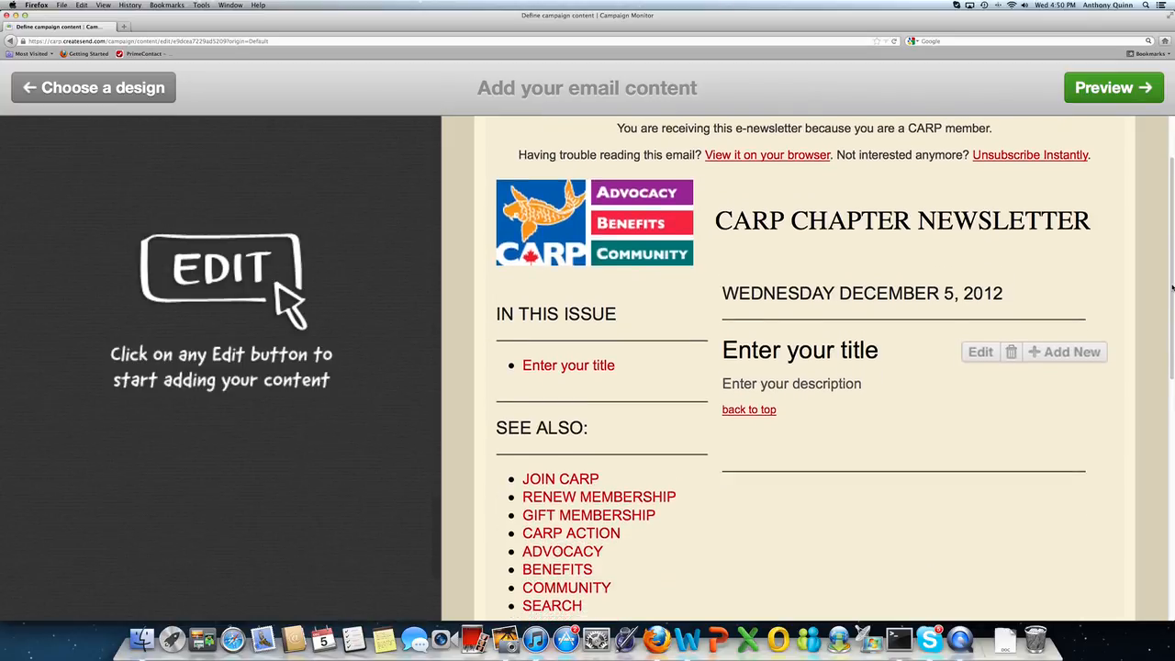
scroll(808, 367, "down", 3)
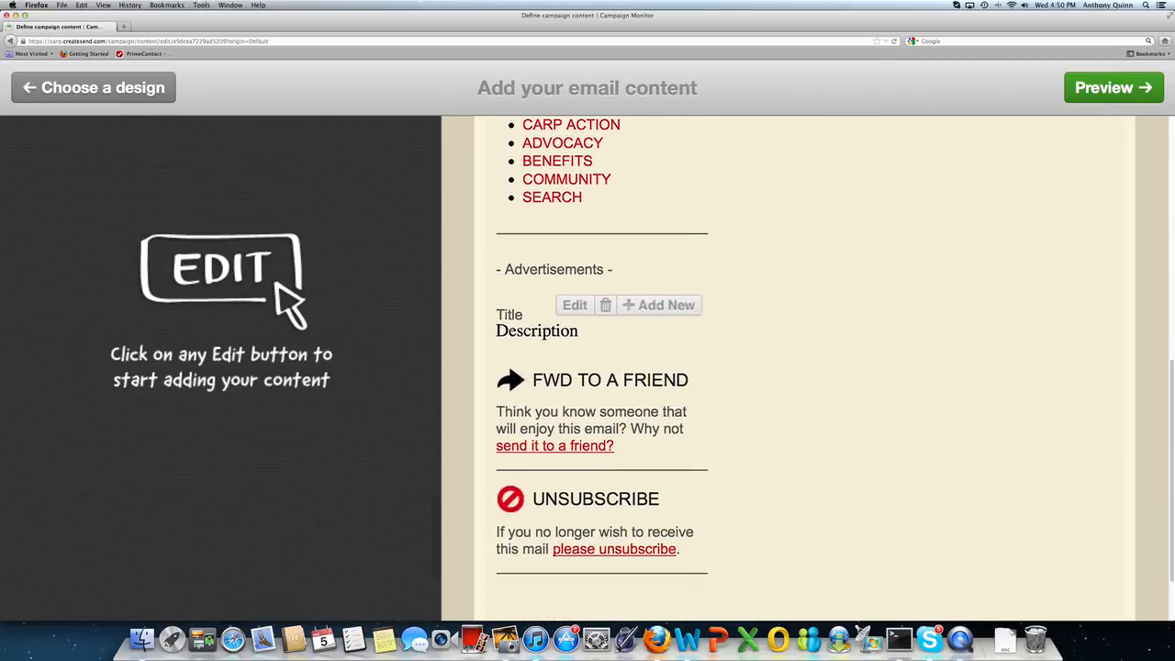
scroll(808, 368, "up", 5)
scroll(1142, 241, "up", 4)
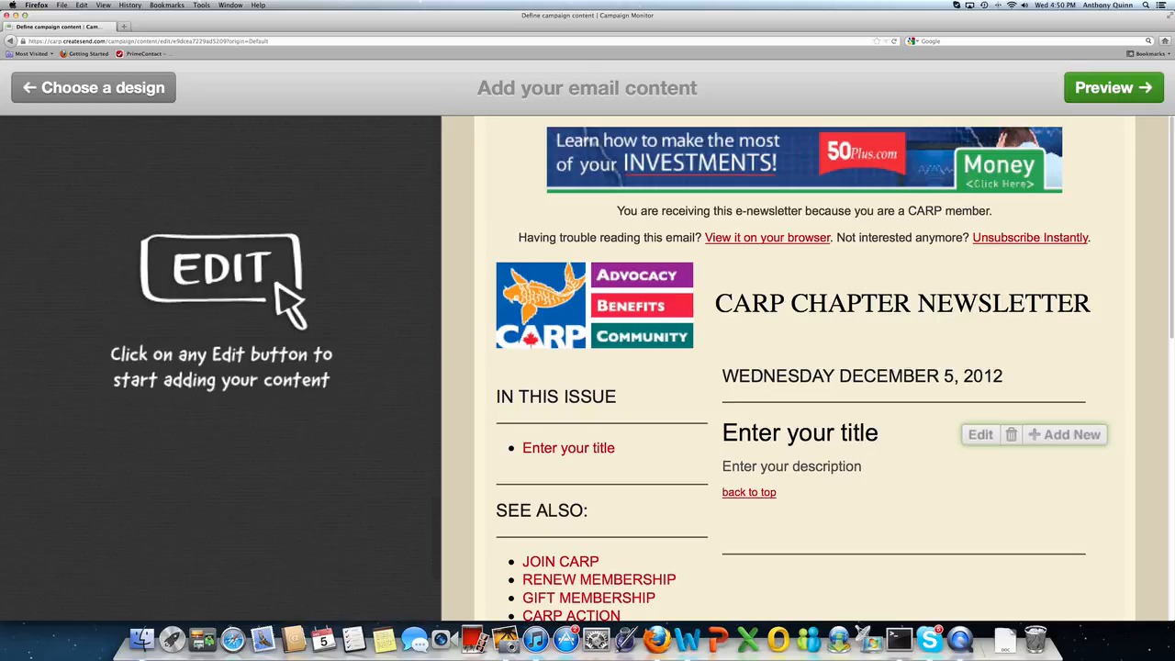
Step: Replace the article title placeholder with 'Holiday CARP Chatper Meeting December 25th, 2012'
left_click(977, 436)
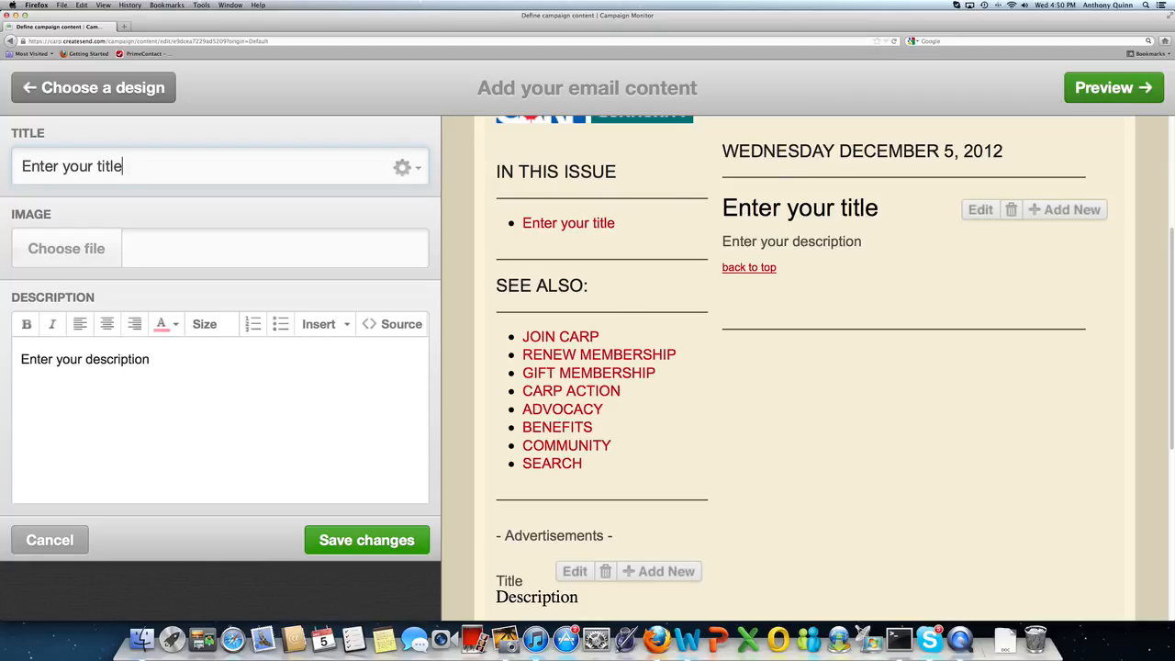
left_click_drag(136, 166, 20, 166)
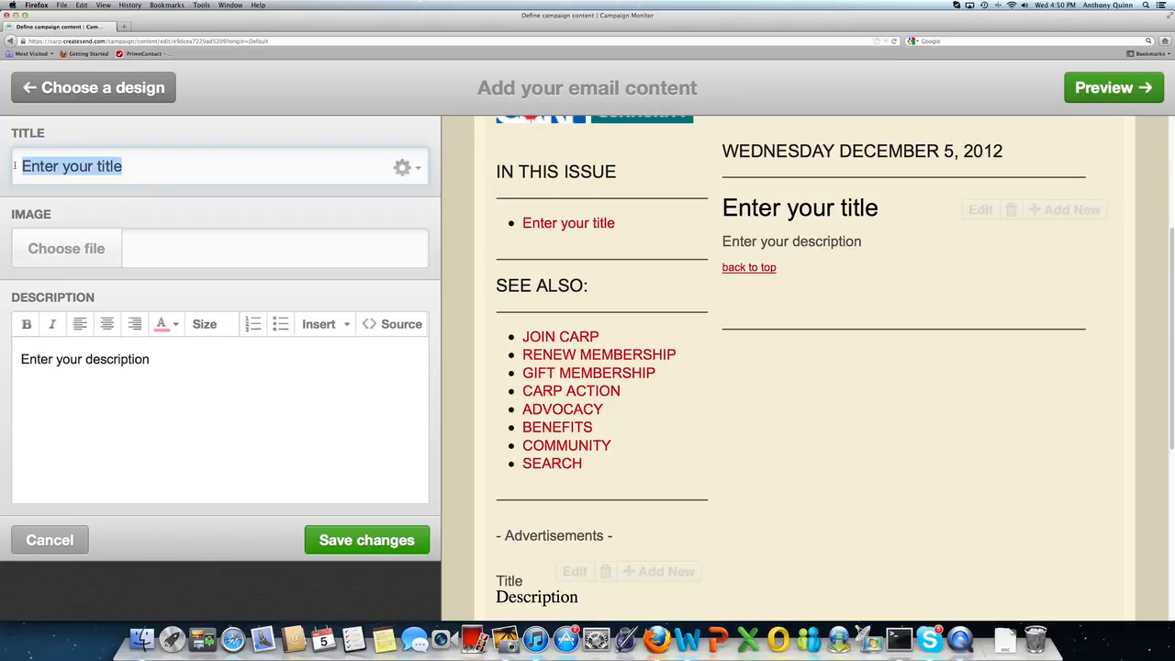
type("C")
key("BackSpace")
type("HGol")
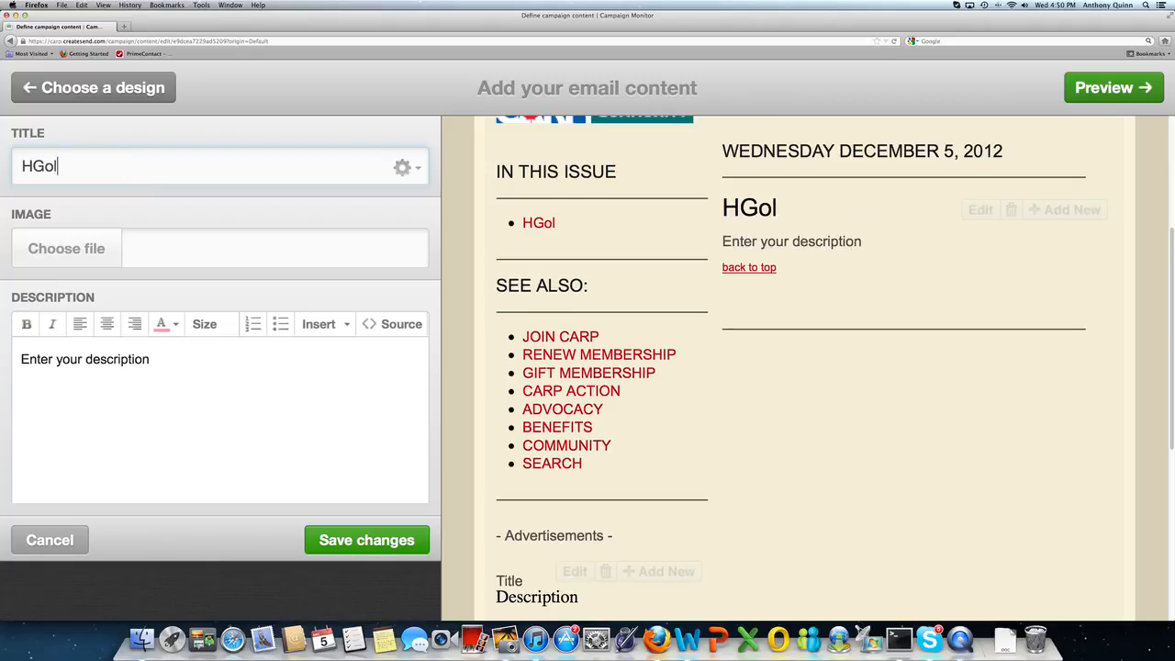
key("BackSpace")
key("BackSpace")
key("BackSpace")
type("oliday")
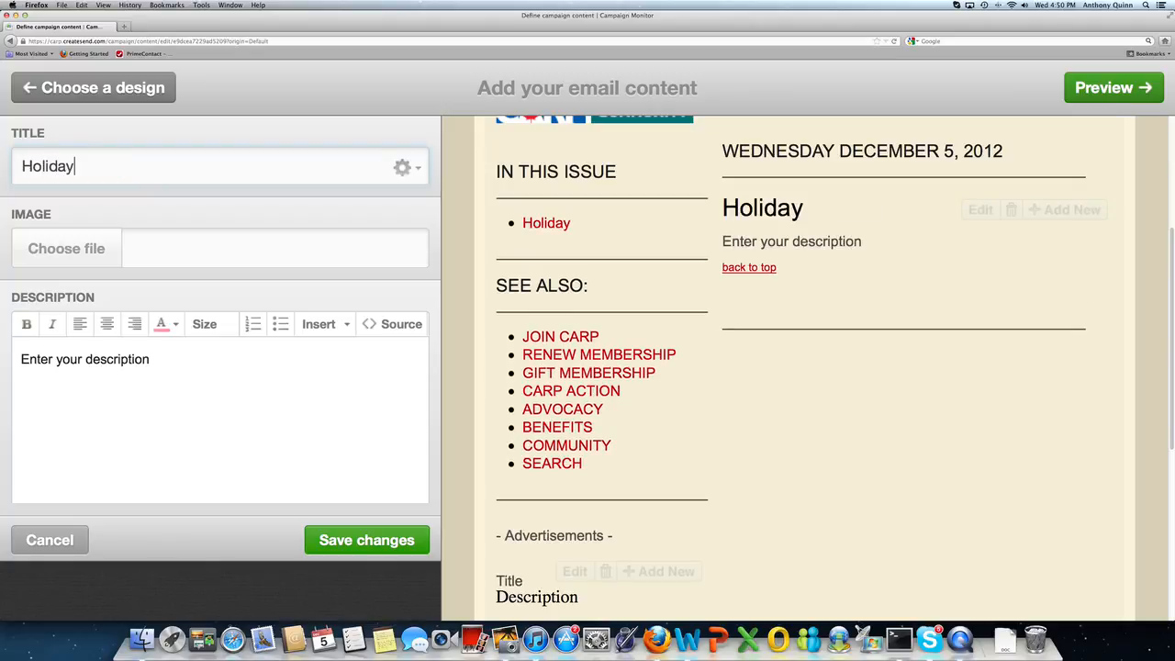
type(" CARP Chatper M")
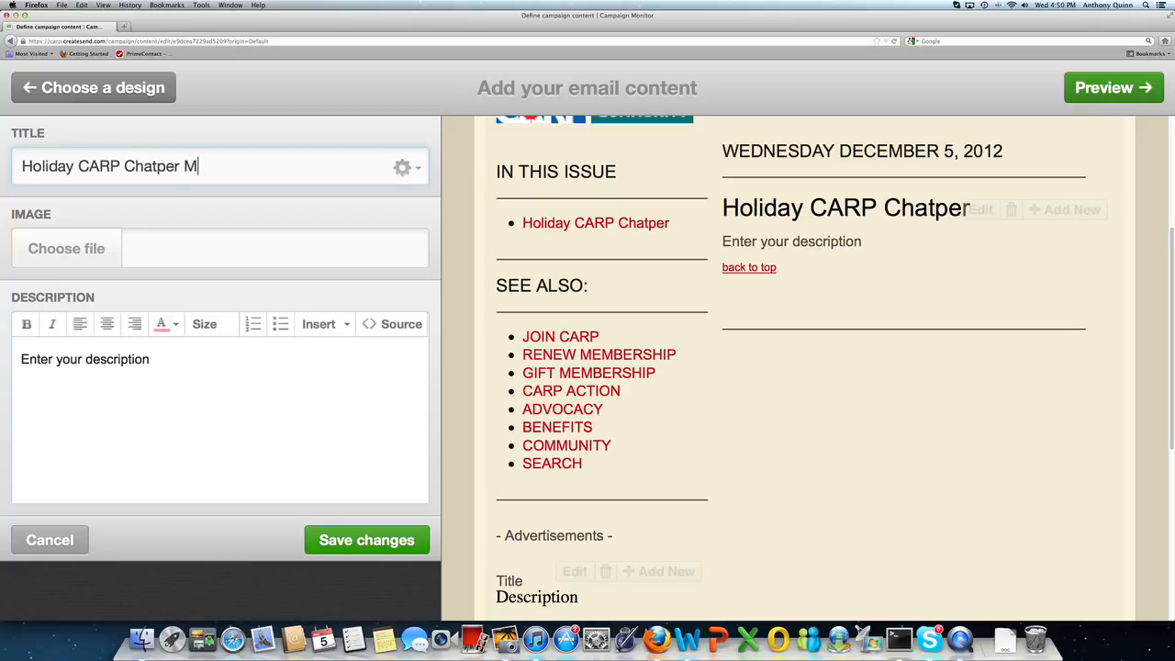
type("Eet")
key("BackSpace")
key("BackSpace")
key("BackSpace")
type("eet")
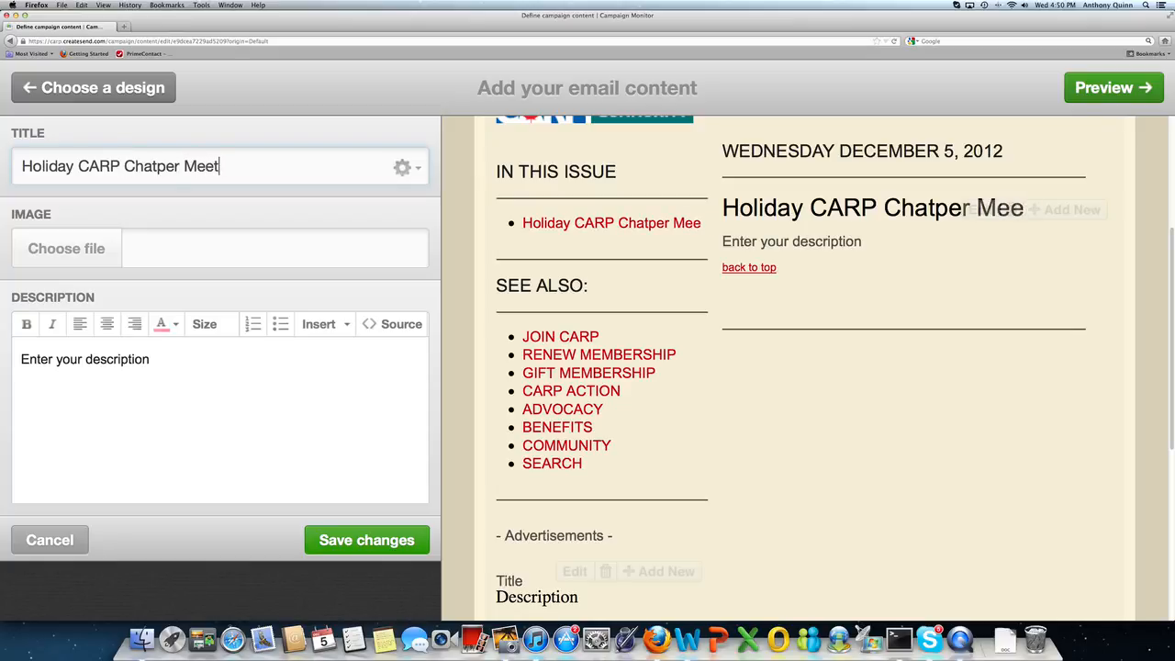
type("ing Decemb")
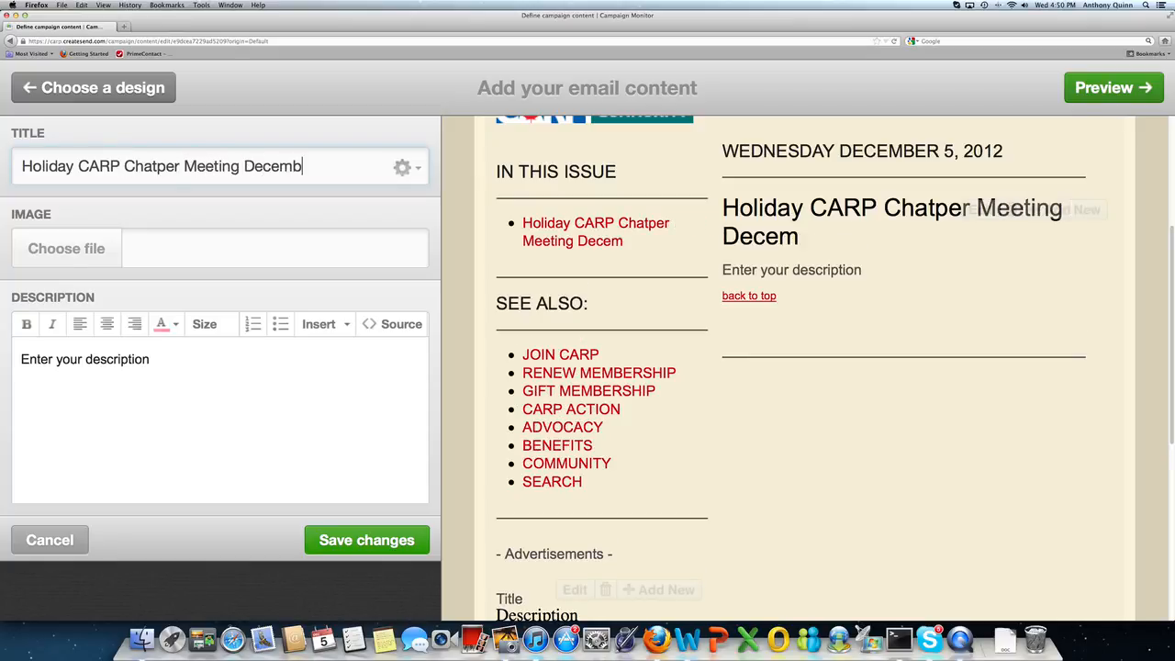
type("er 25")
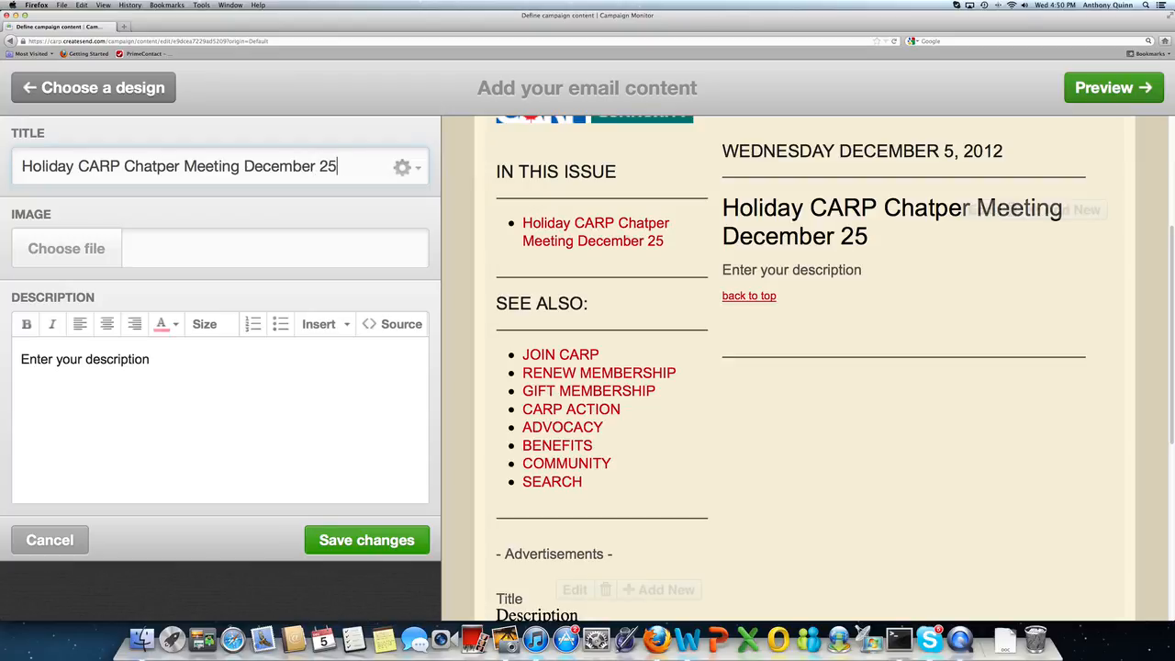
type("th, 2012")
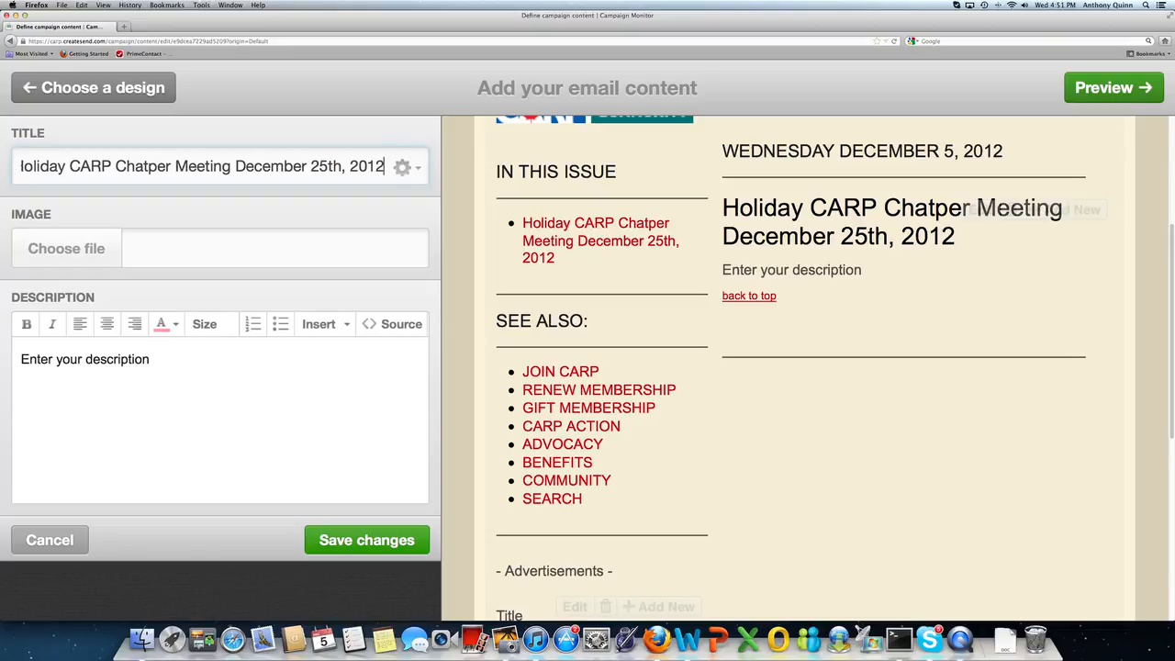
left_click_drag(150, 359, 12, 364)
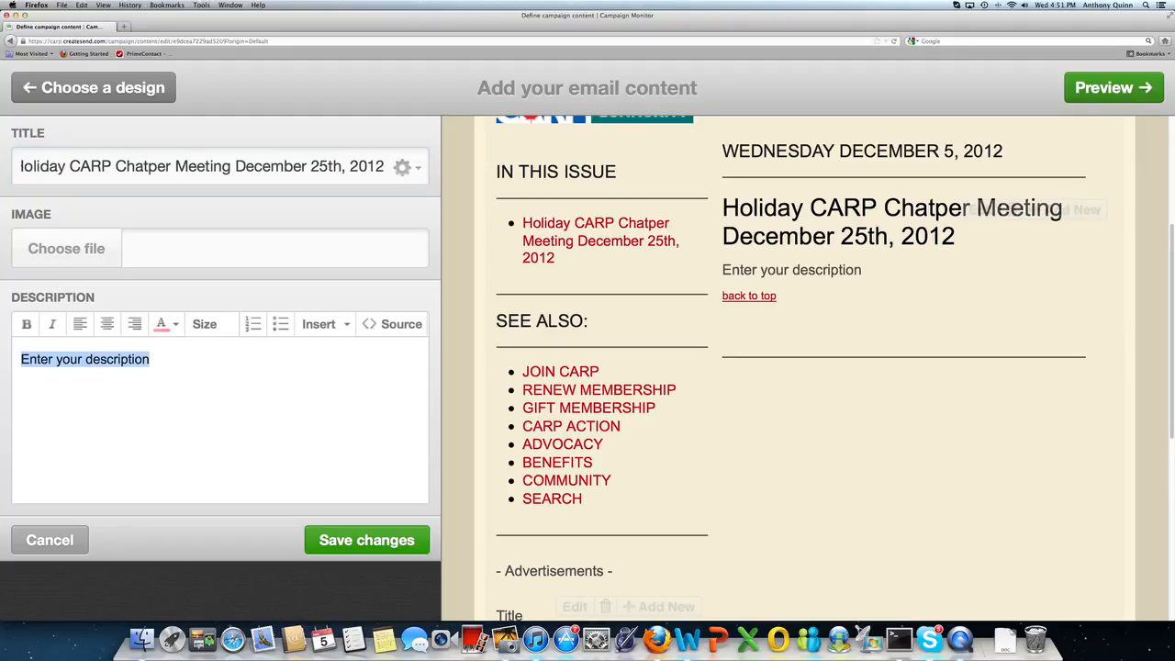
Step: Enter the description 'It's a very busy time of year… a CARP meeting on Christmas day.'
type("It's a veryt b")
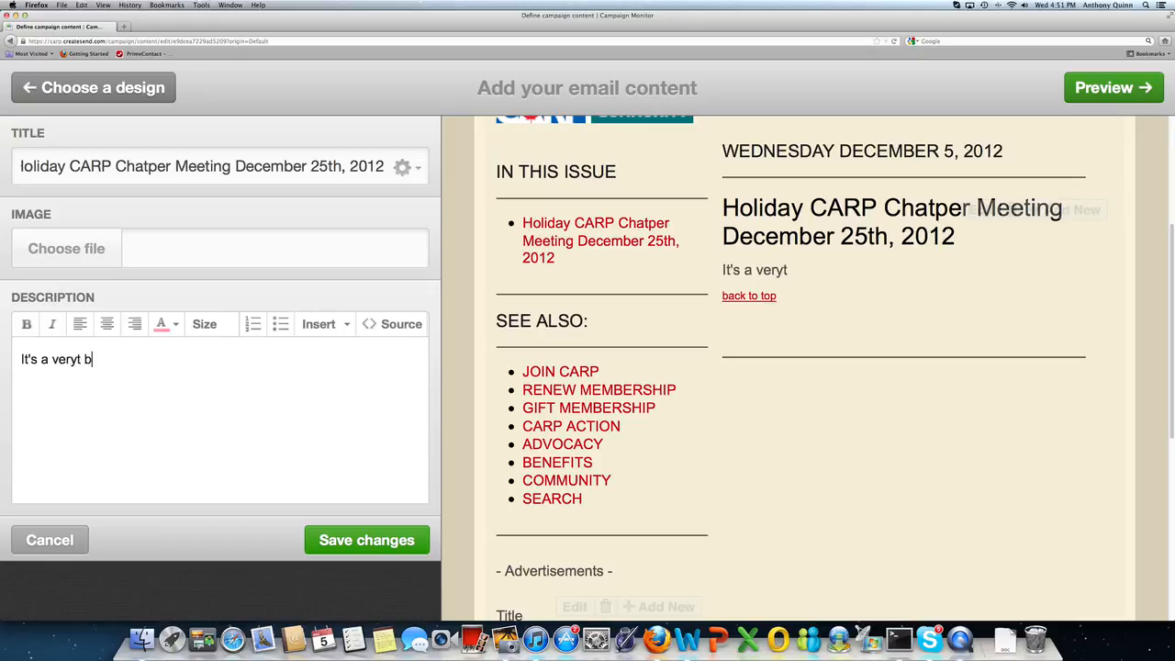
key("BackSpace")
type("busy time of year and ")
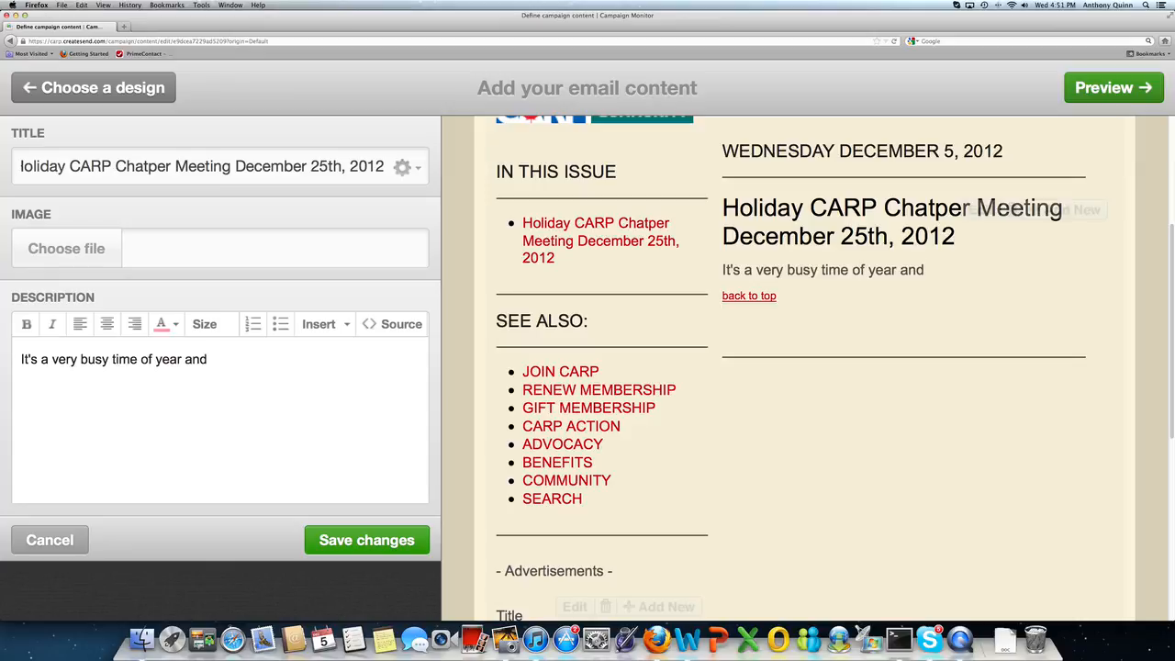
type("why not make it busi")
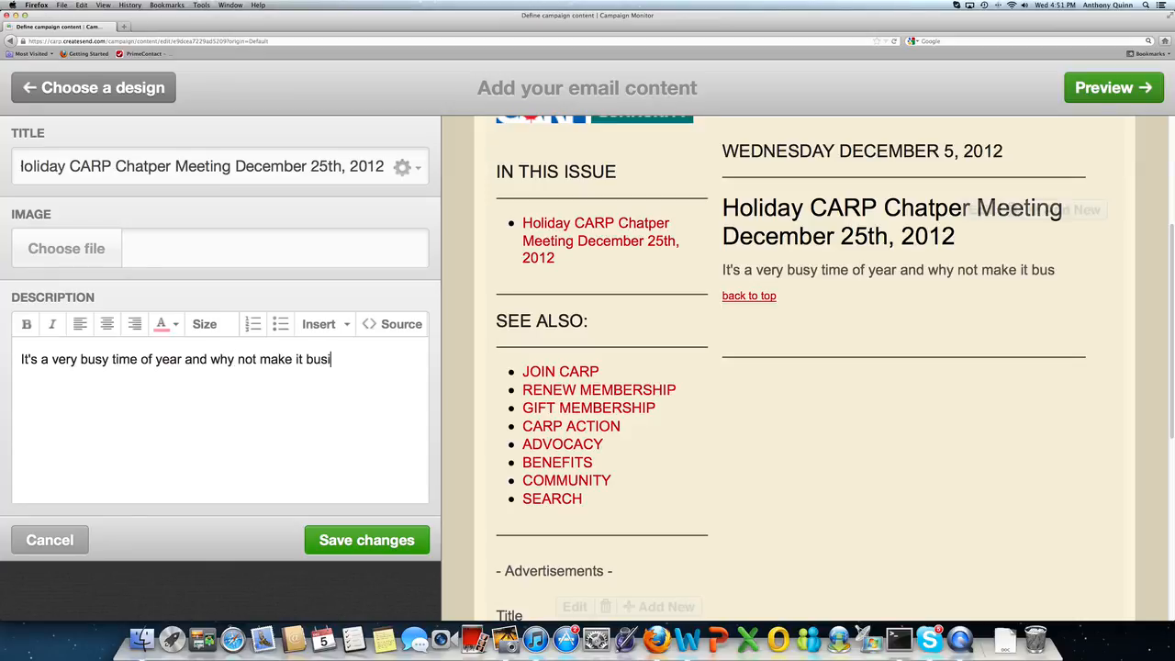
type("er with a CAR")
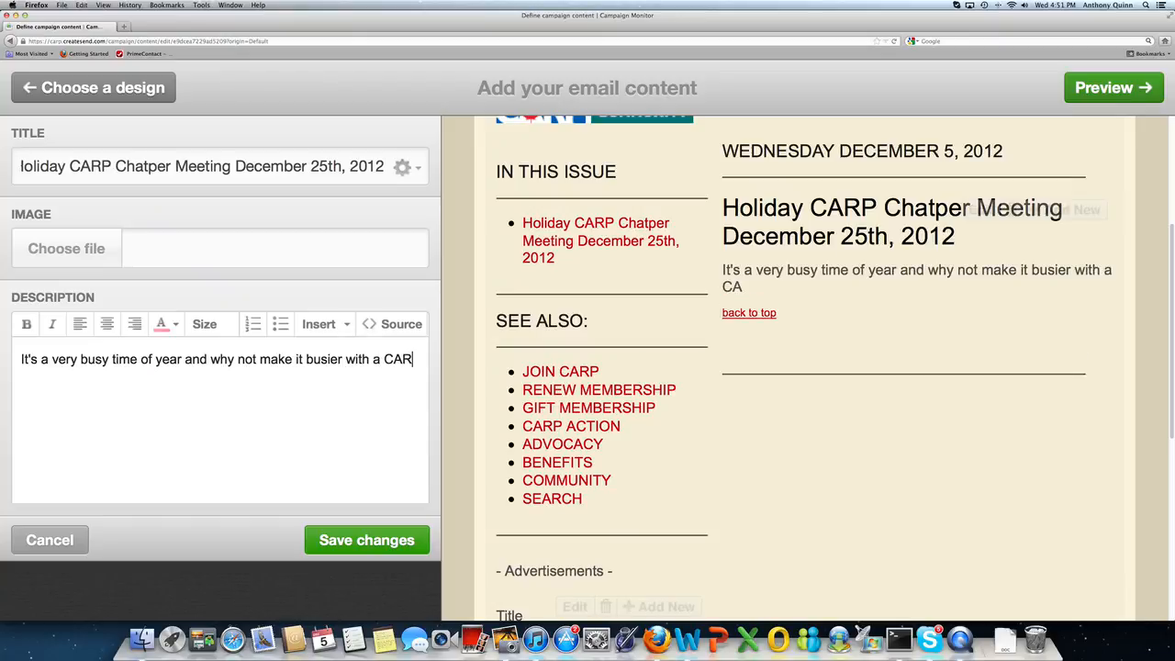
type("P meeting on ")
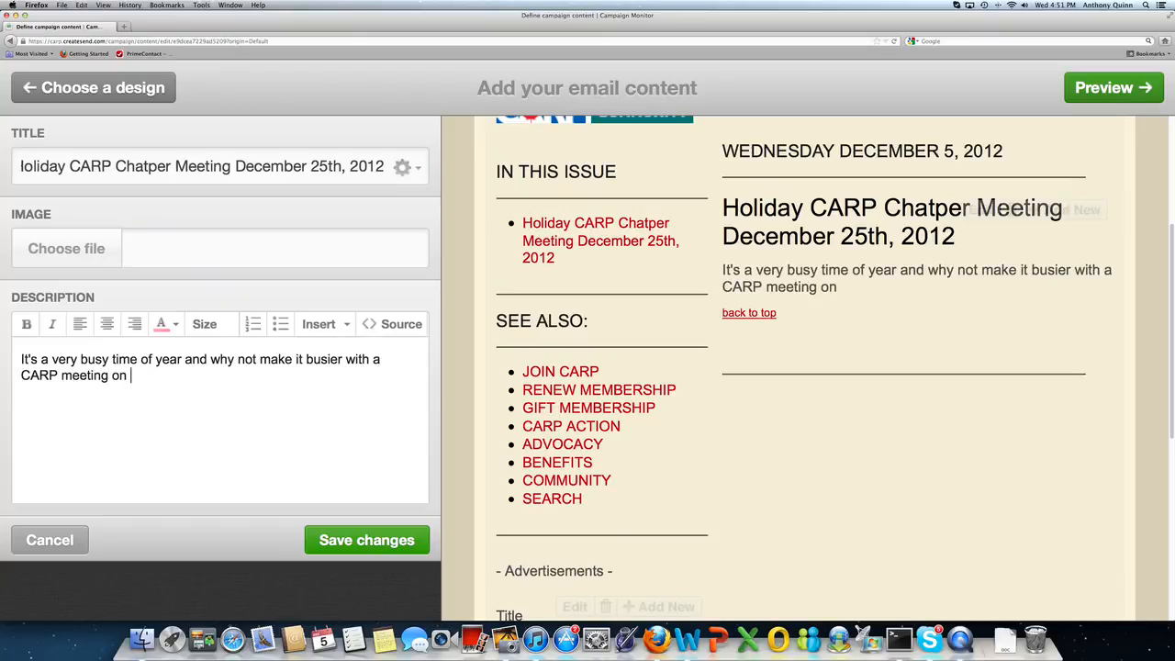
type("Christmas day.")
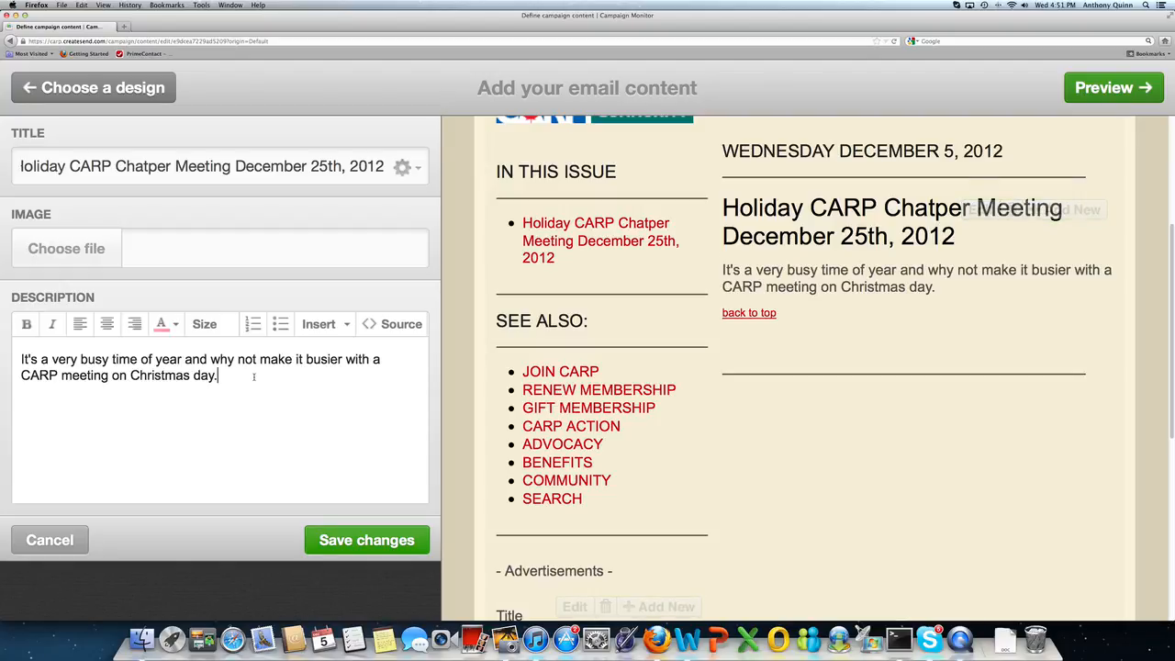
Step: Copy the first three paragraphs of CARP Canada's retirement-security news release, then return to the editor
left_click(125, 29)
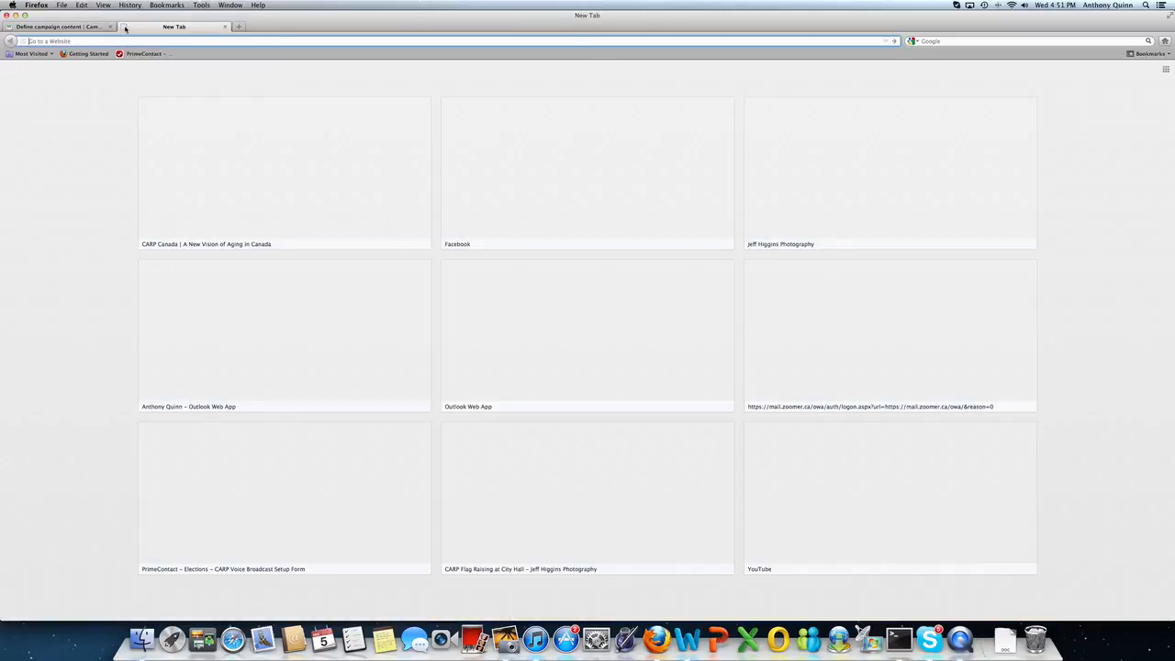
left_click(196, 165)
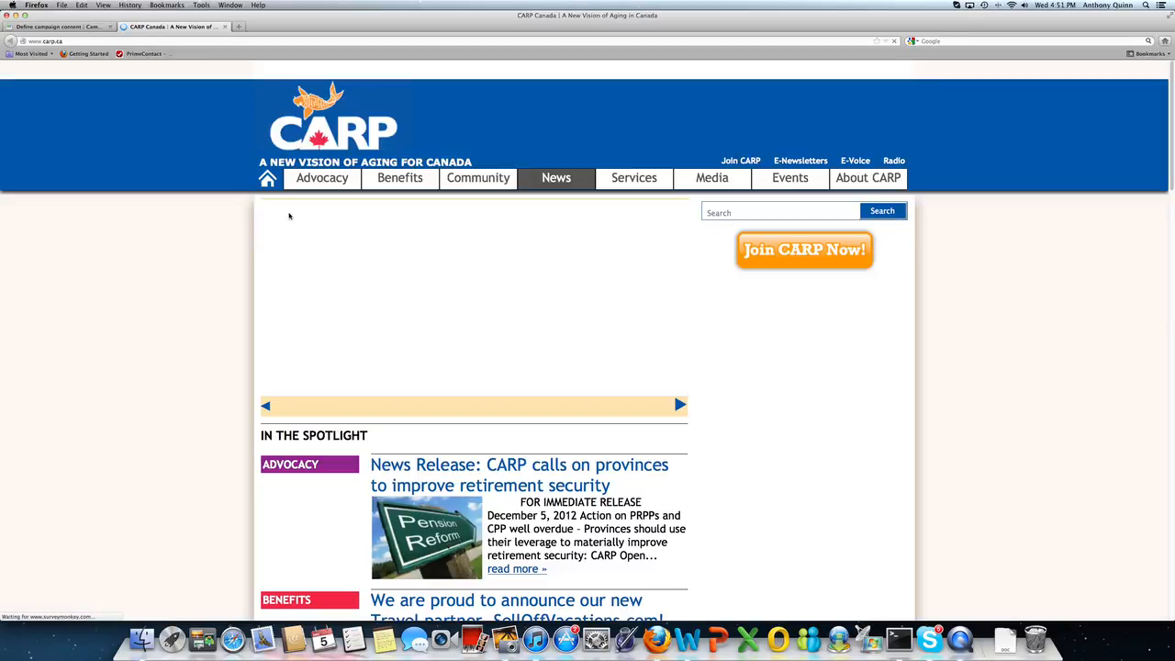
left_click(474, 469)
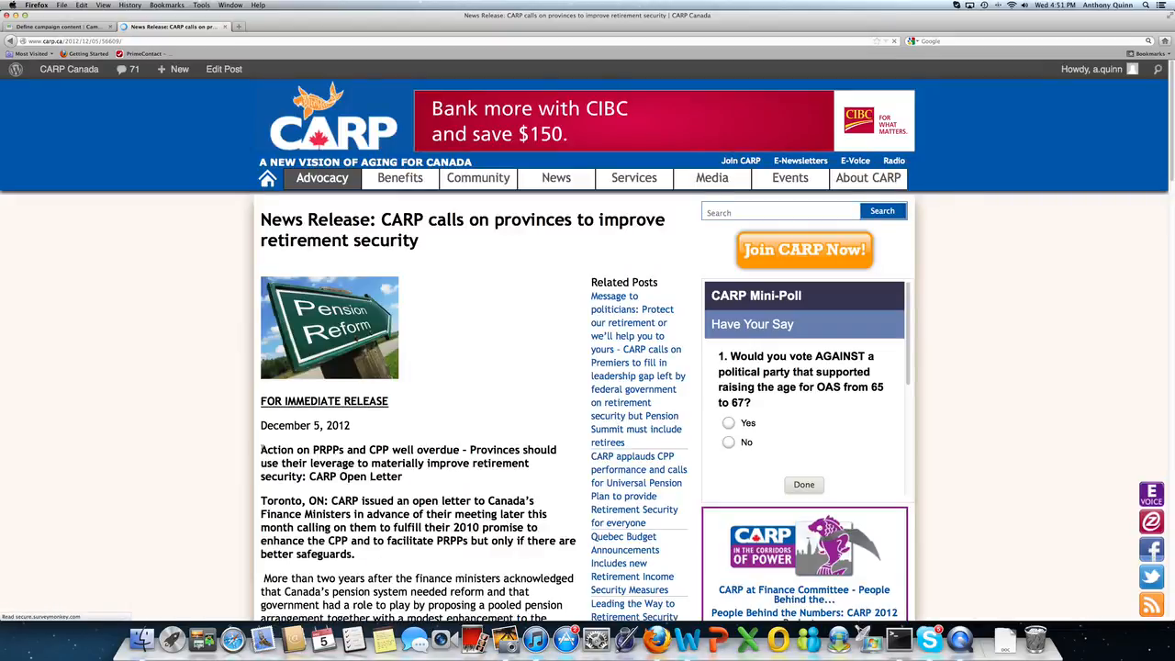
left_click_drag(260, 450, 382, 556)
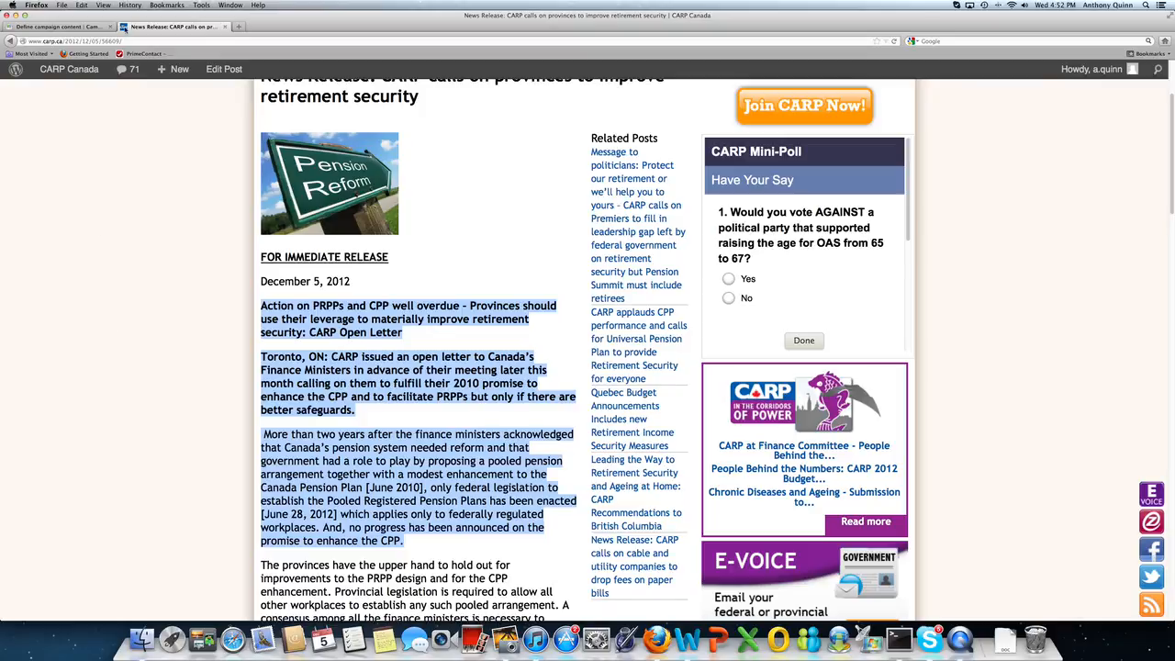
left_click(82, 4)
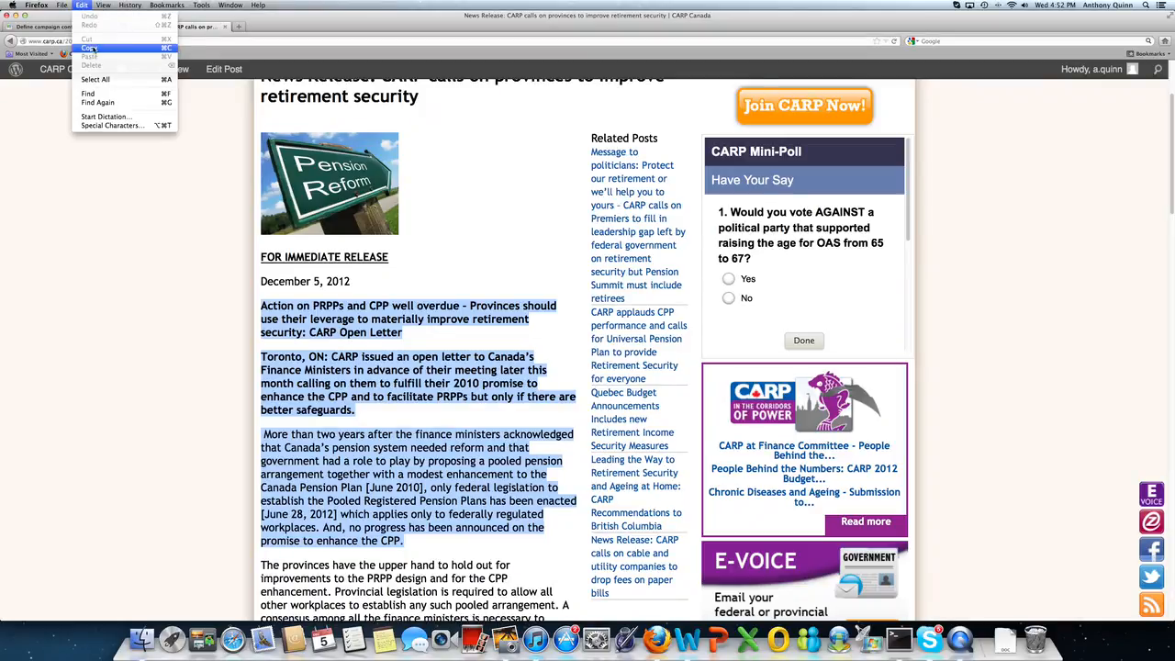
left_click(89, 48)
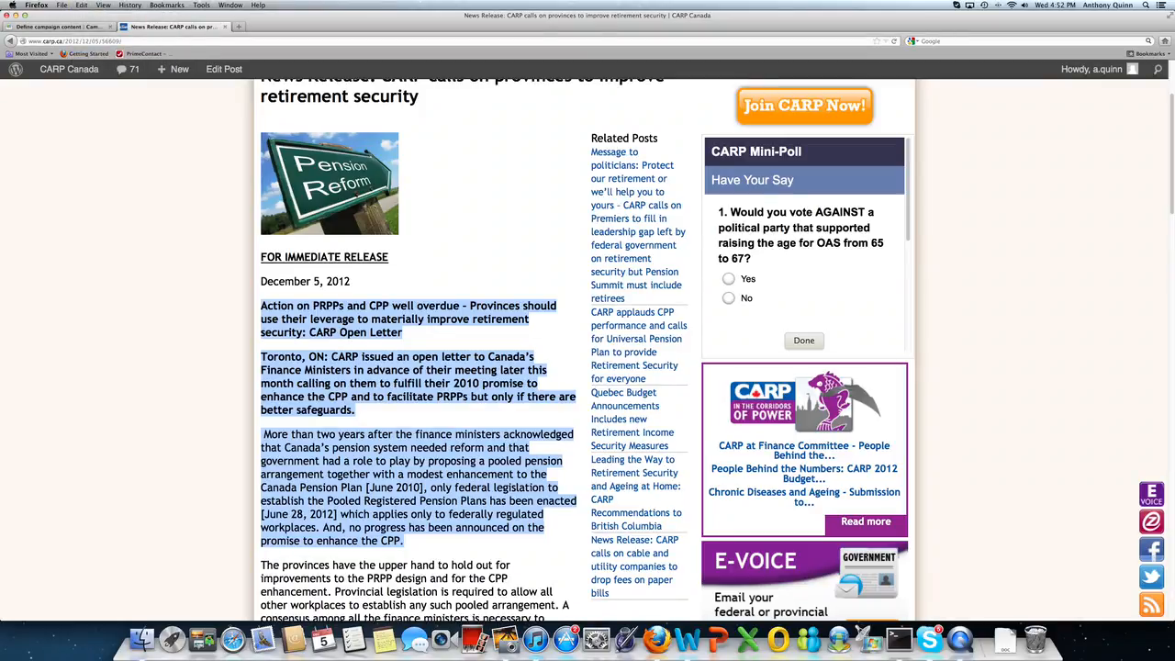
left_click(86, 27)
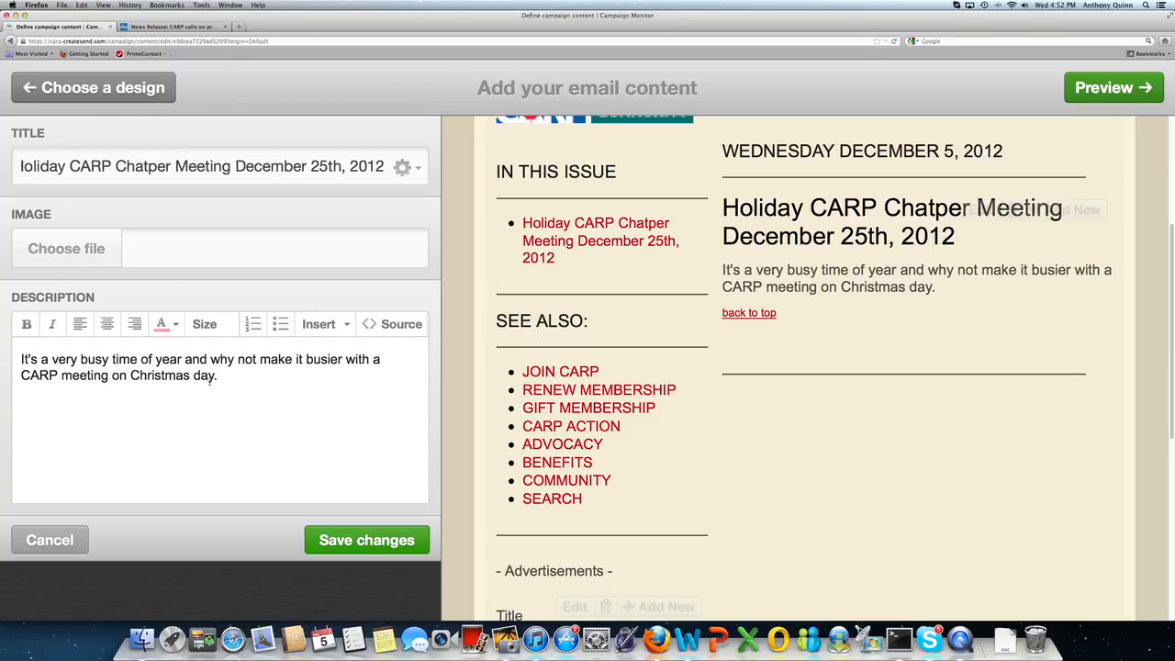
Step: Paste the copied open-letter paragraphs as a new paragraph in the article description
key("Return")
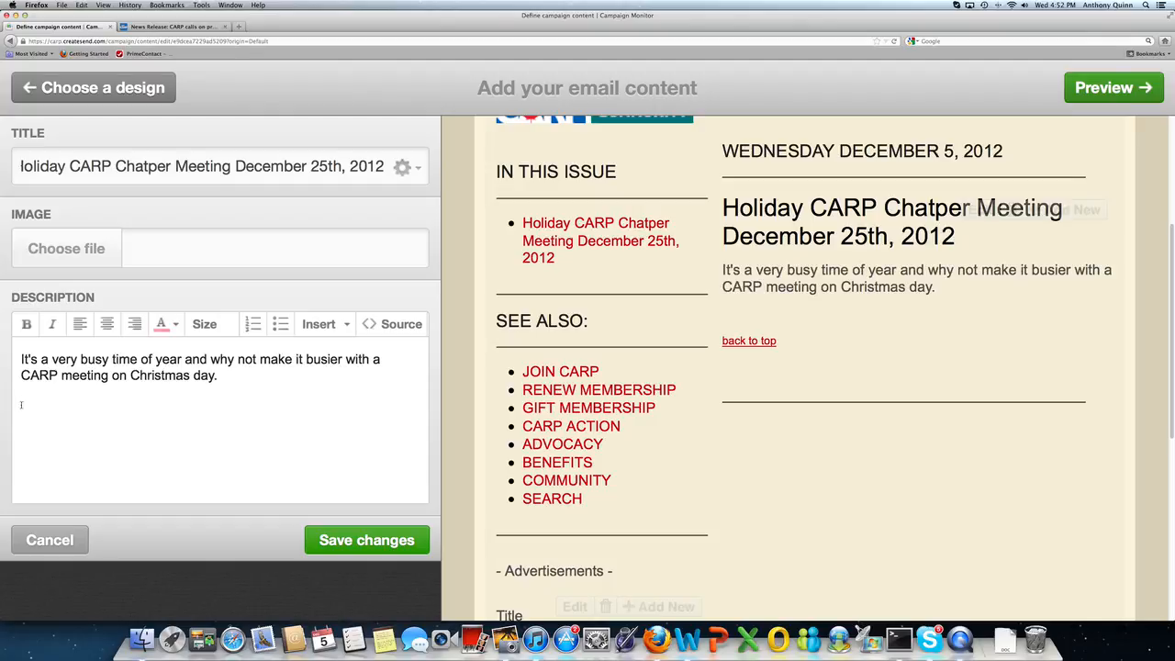
key("super+v")
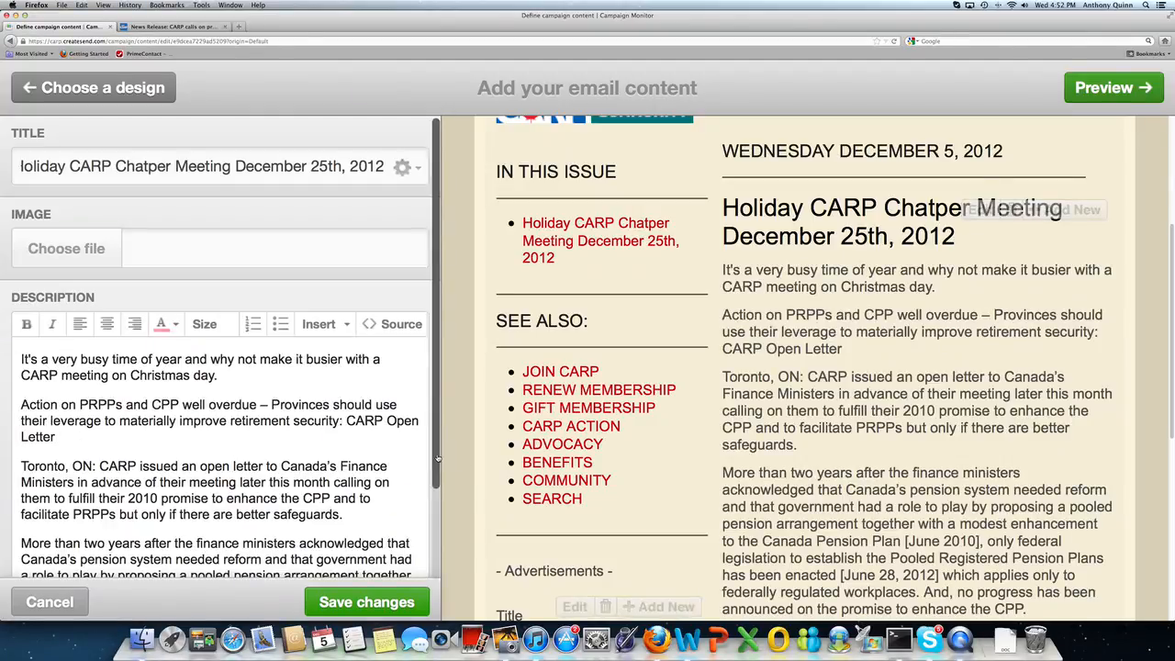
scroll(429, 524, "down", 2)
scroll(429, 524, "down", 1)
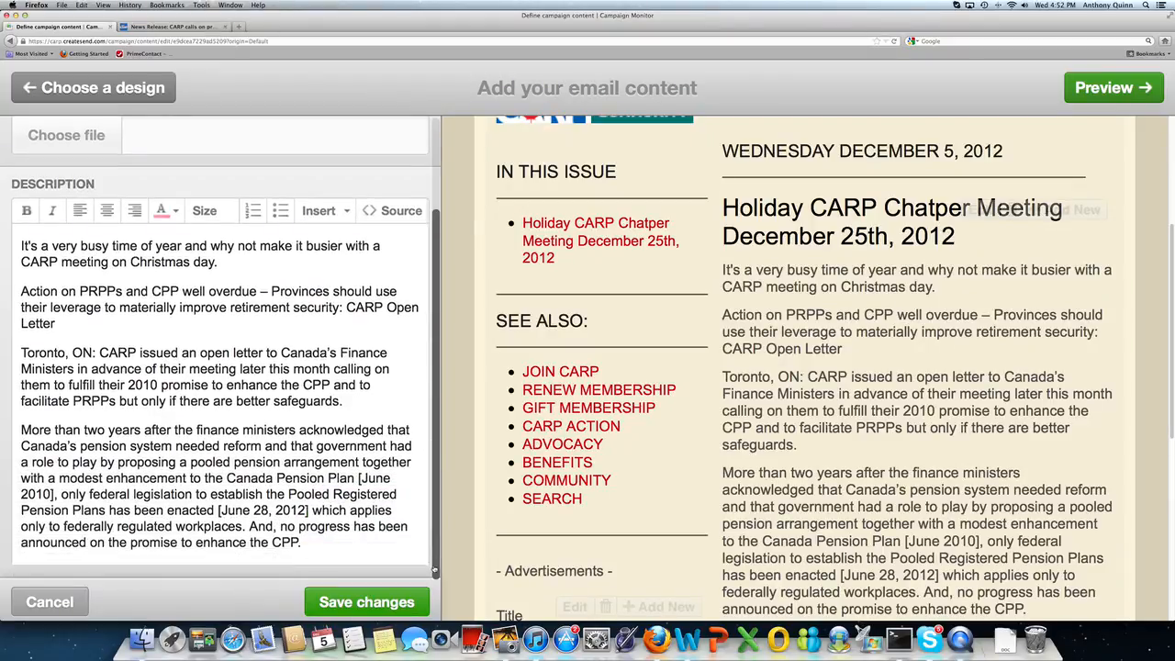
scroll(435, 570, "up", 3)
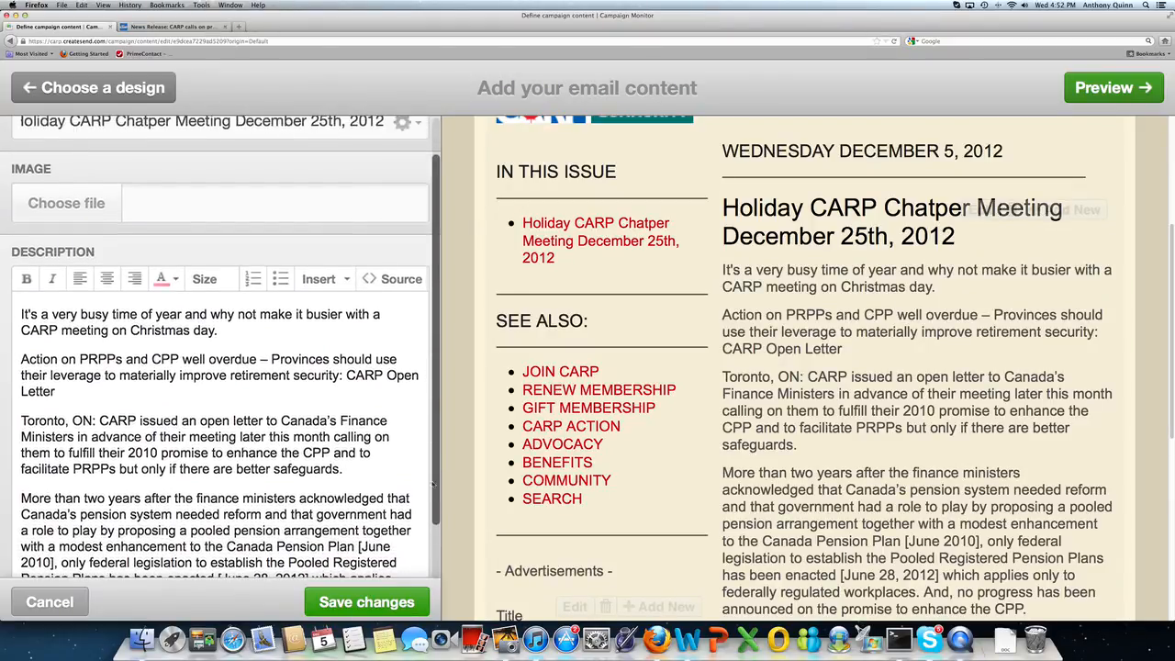
scroll(433, 484, "up", 1)
scroll(427, 456, "up", 1)
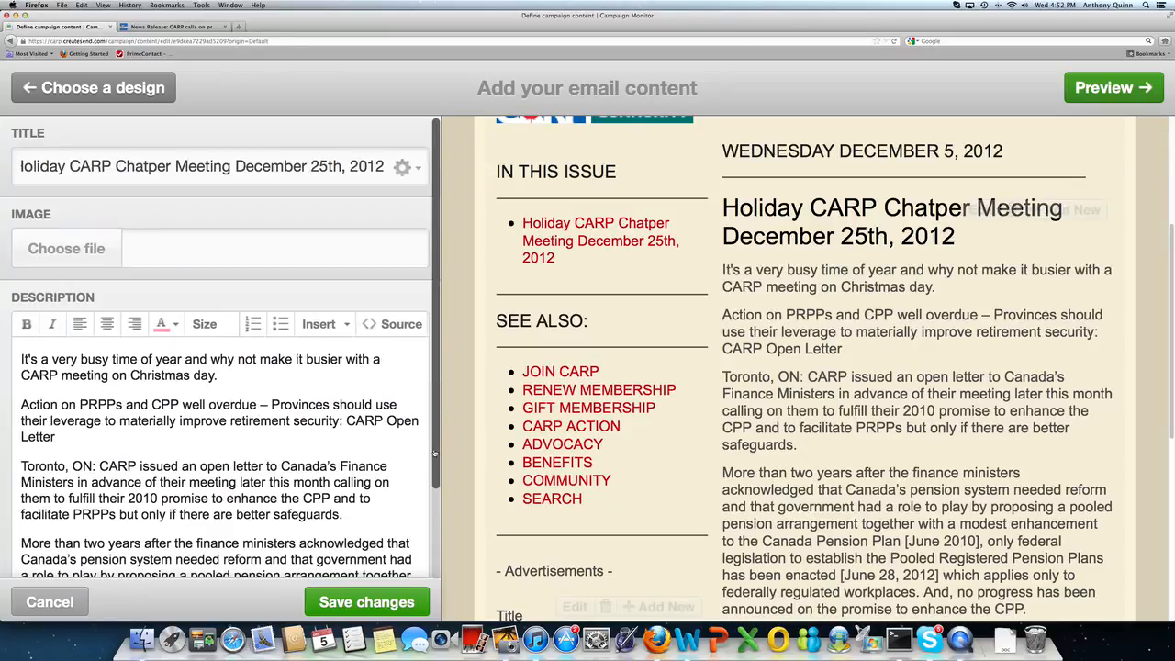
Step: Correct 'Chatper' to 'Chapter' in the article title
mouse_move(436, 453)
left_mouse_down()
mouse_move(436, 550)
mouse_move(436, 463)
left_mouse_up()
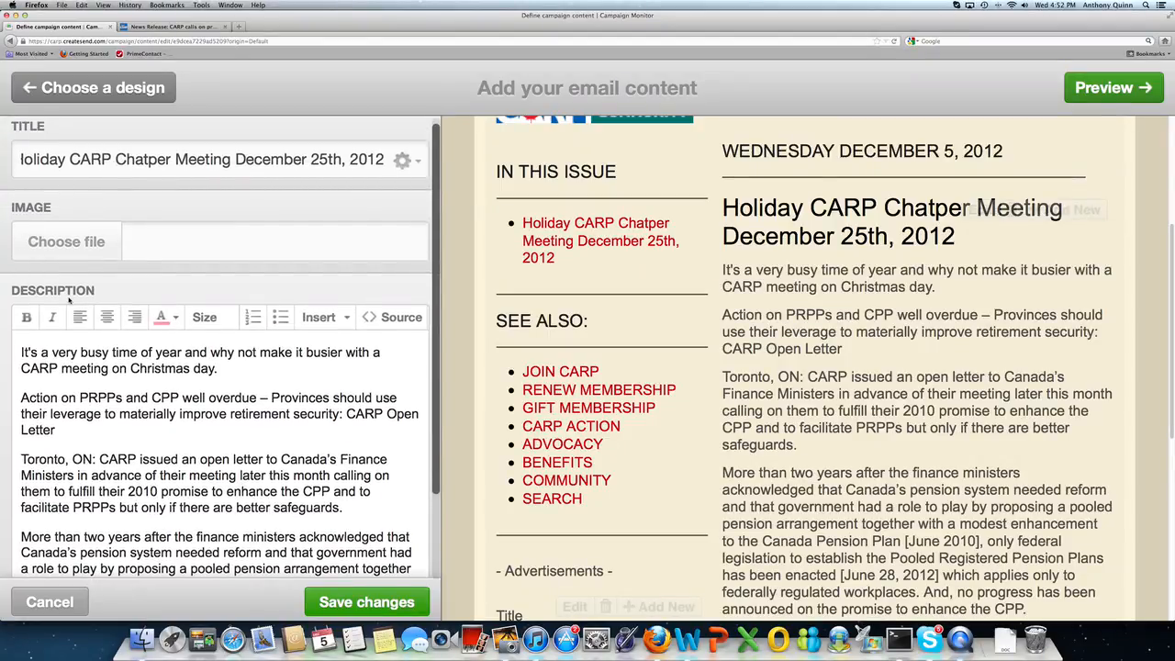
double_click(135, 159)
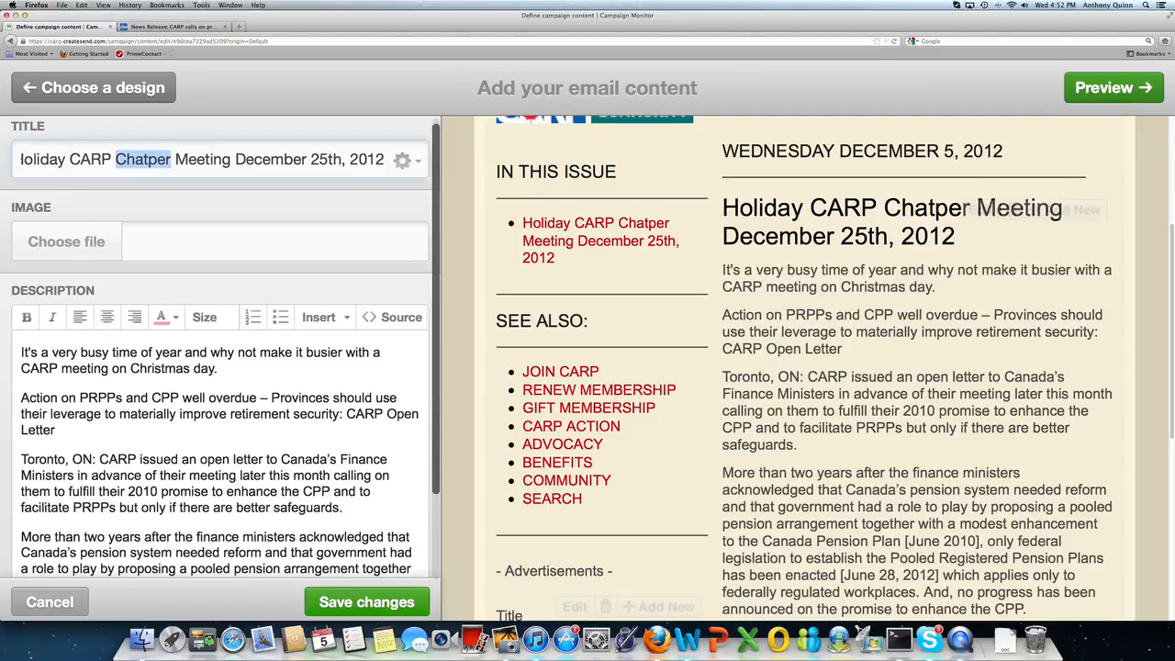
type("Chapter")
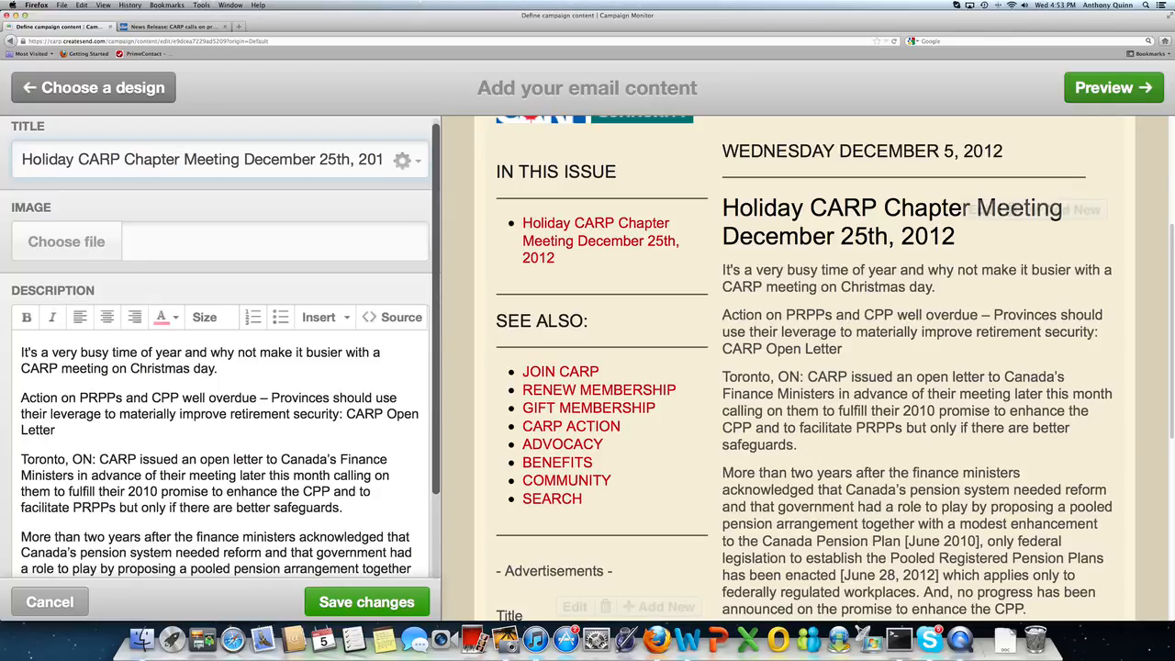
Step: Browse from Pictures into iPhoto Library > Masters > 2012 photo folders to find the image
left_click(53, 241)
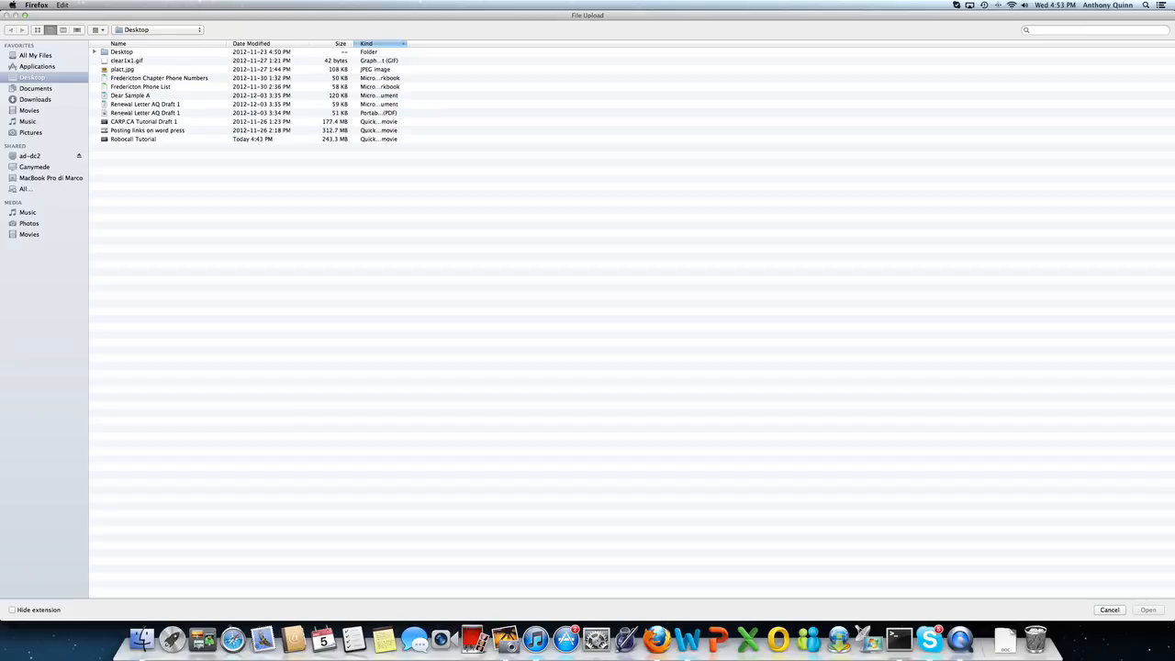
left_click(30, 134)
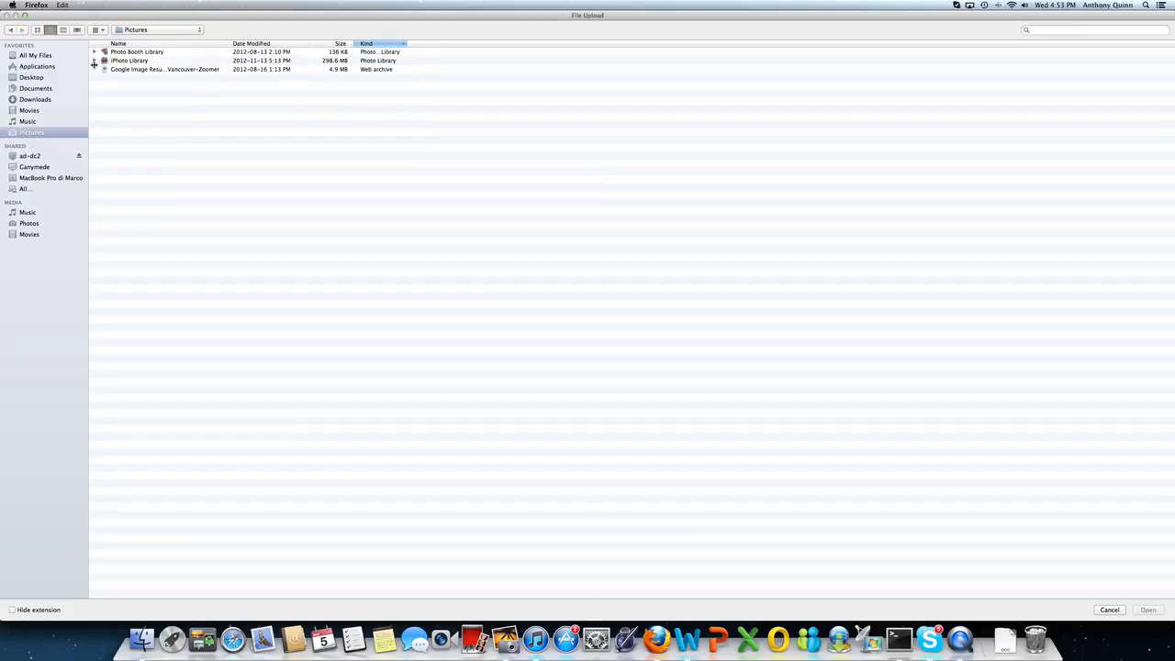
left_click(121, 60)
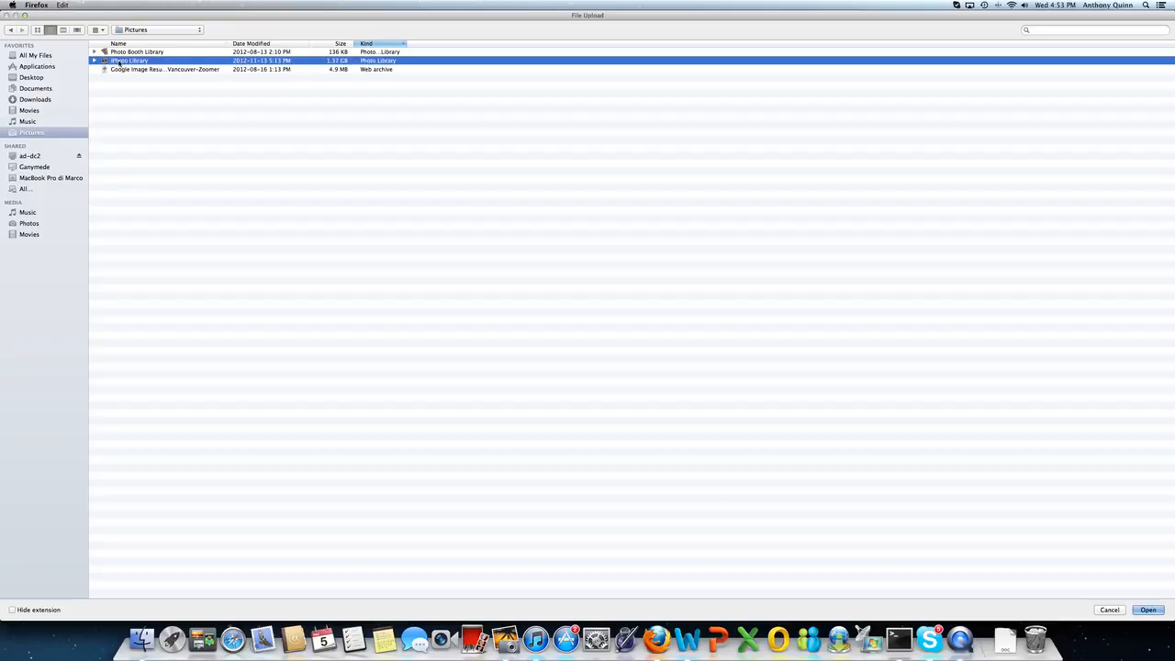
double_click(118, 61)
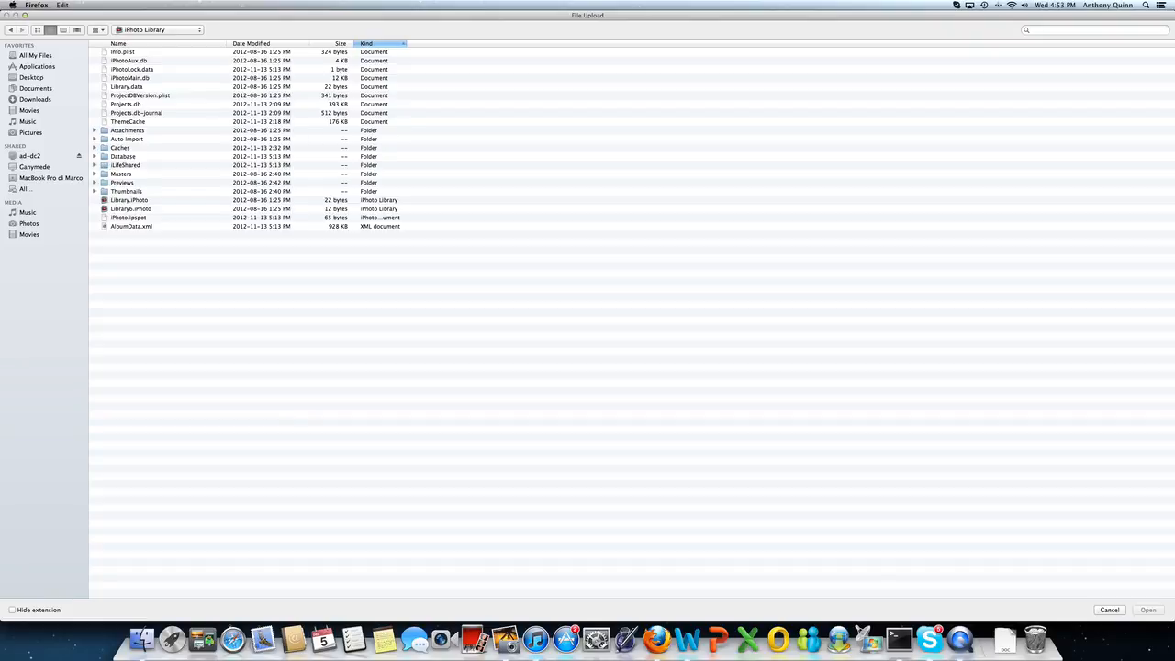
scroll(111, 170, "down", 1)
double_click(111, 174)
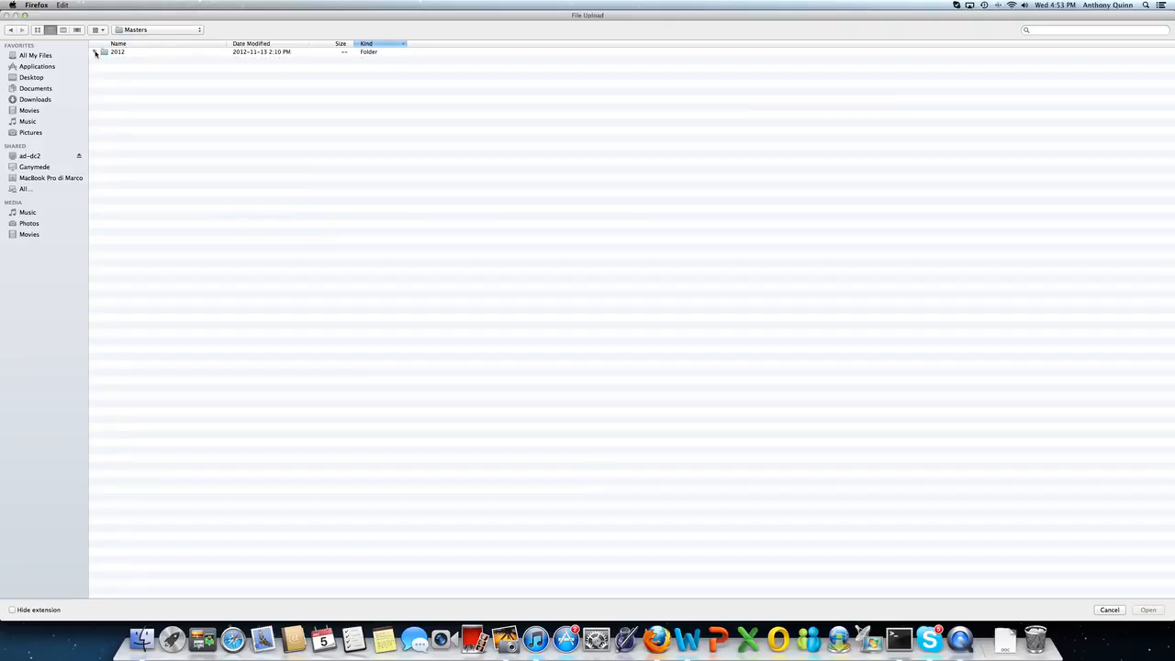
left_click(105, 53)
double_click(105, 53)
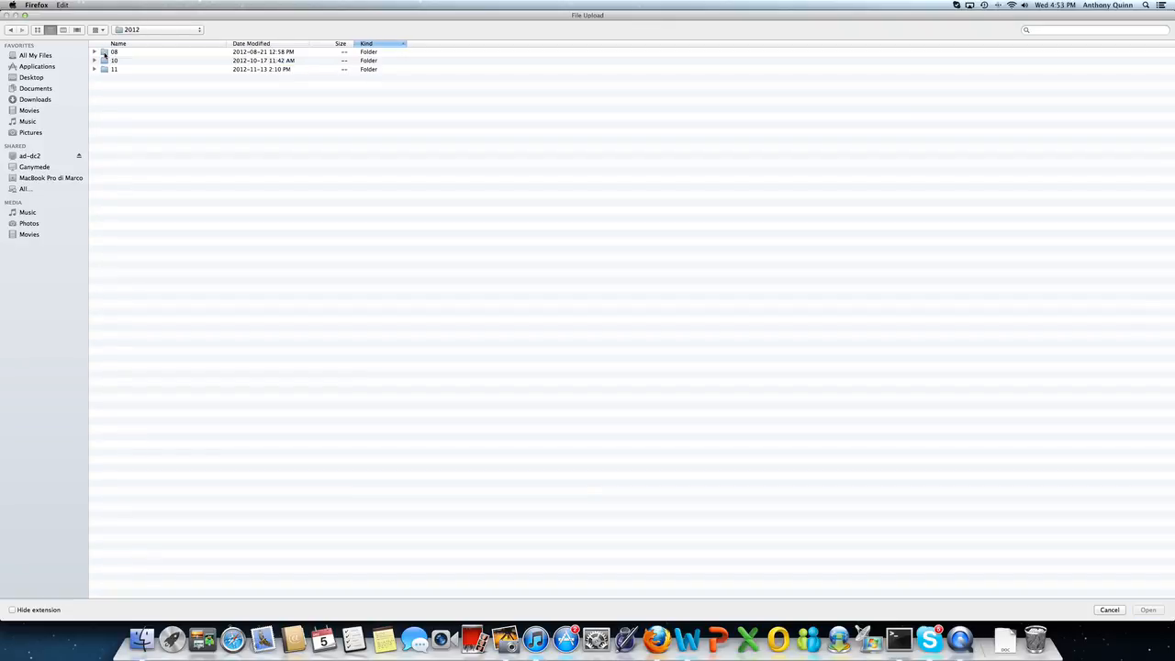
double_click(105, 70)
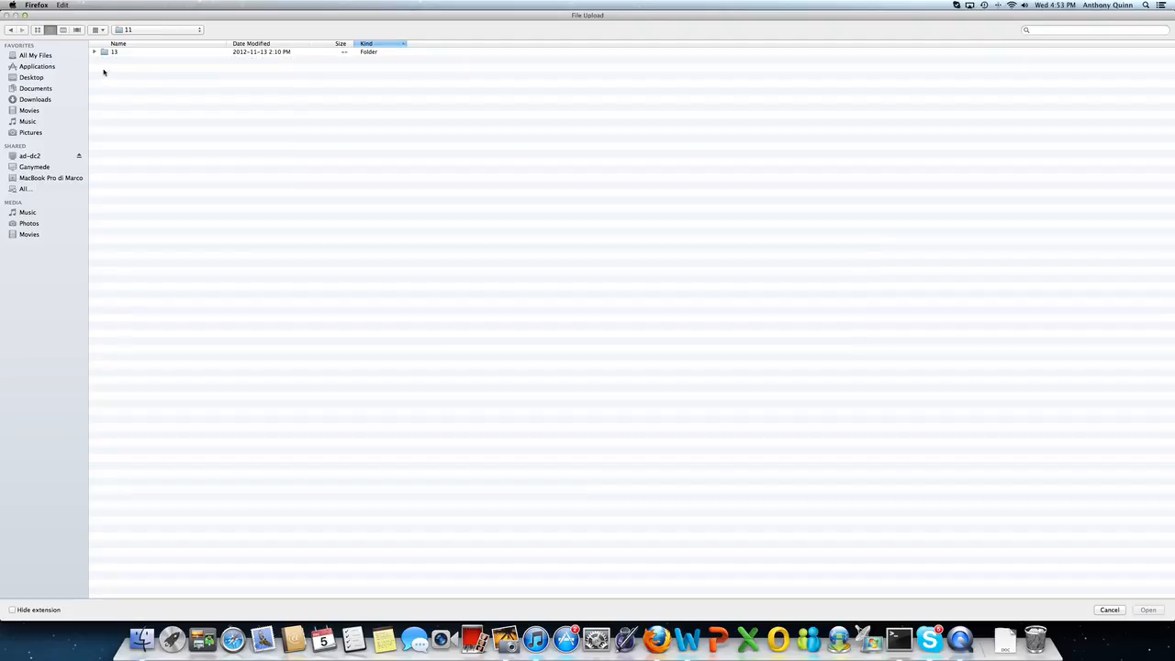
double_click(105, 54)
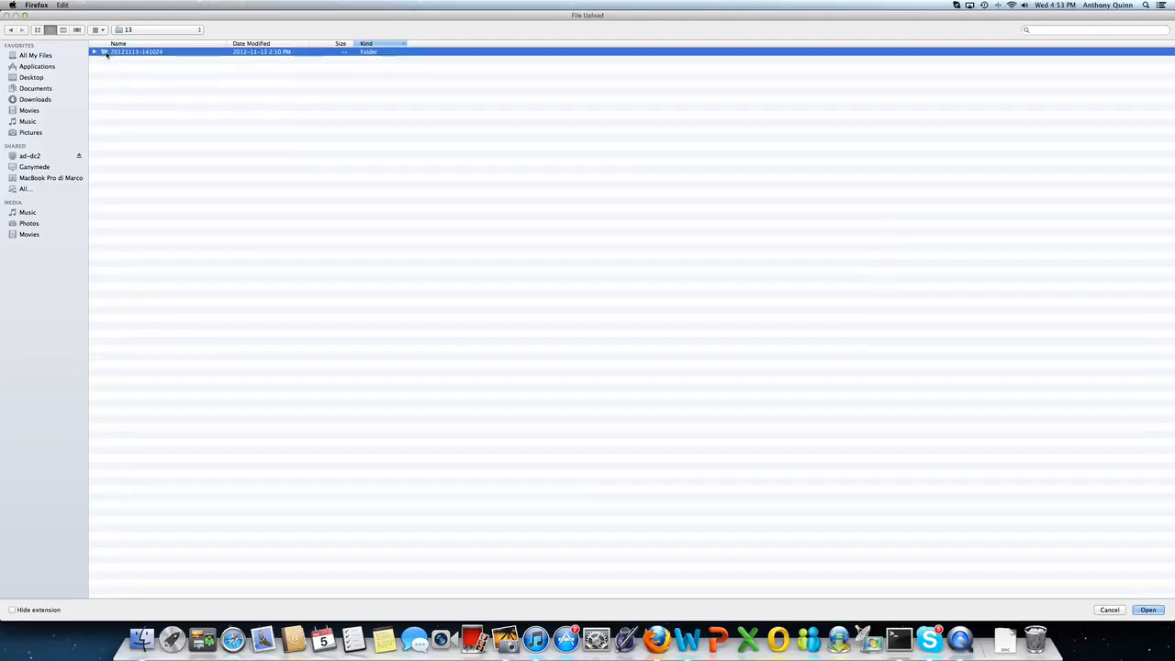
double_click(104, 52)
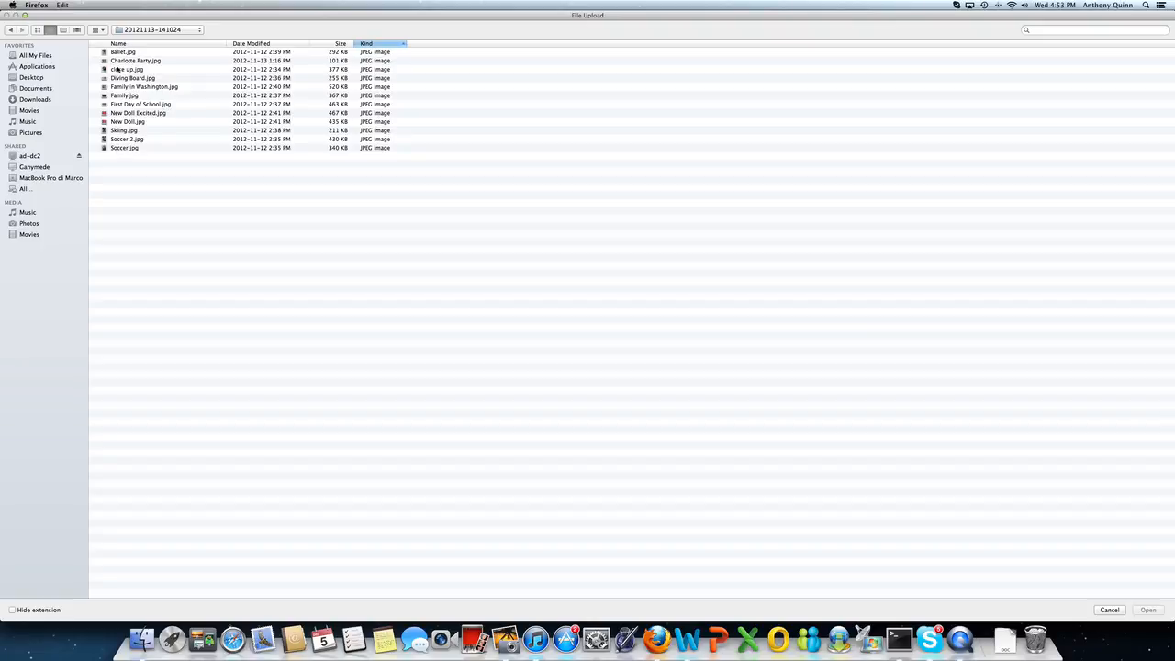
left_click(9, 31)
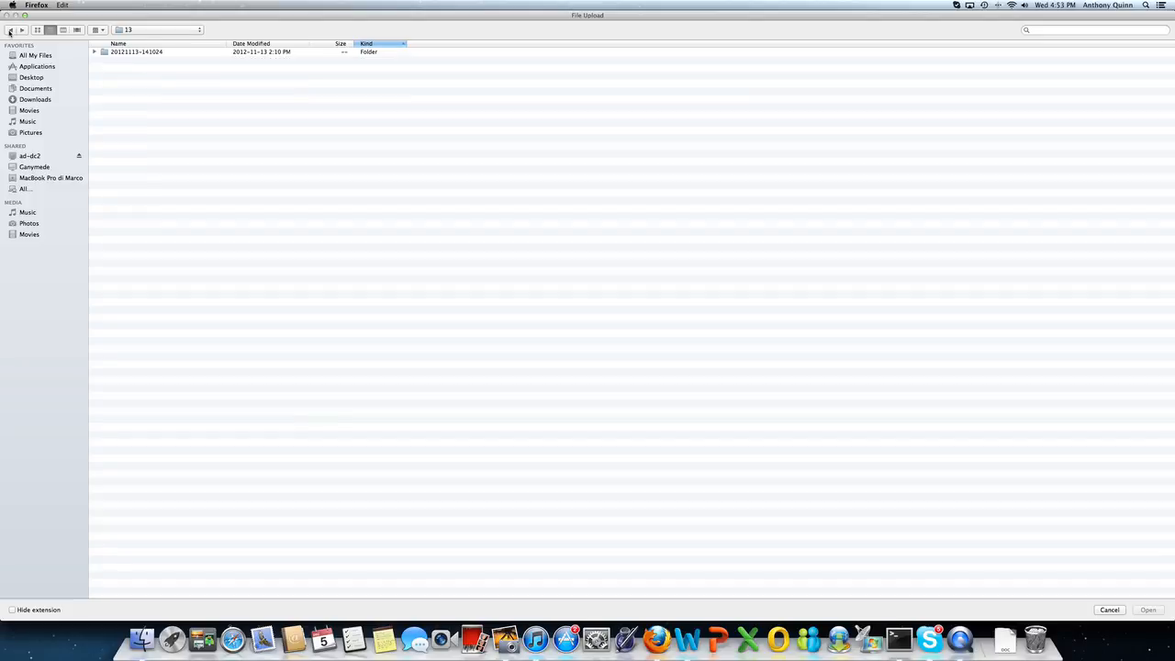
left_click(9, 31)
left_click(9, 30)
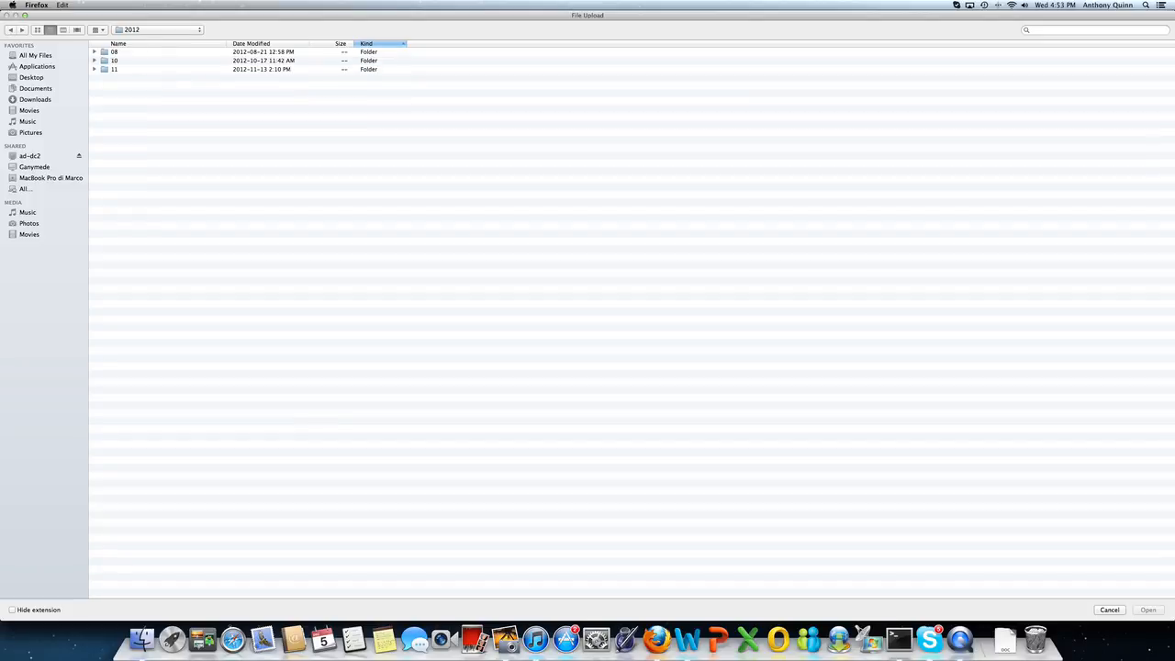
left_click(94, 52)
double_click(115, 69)
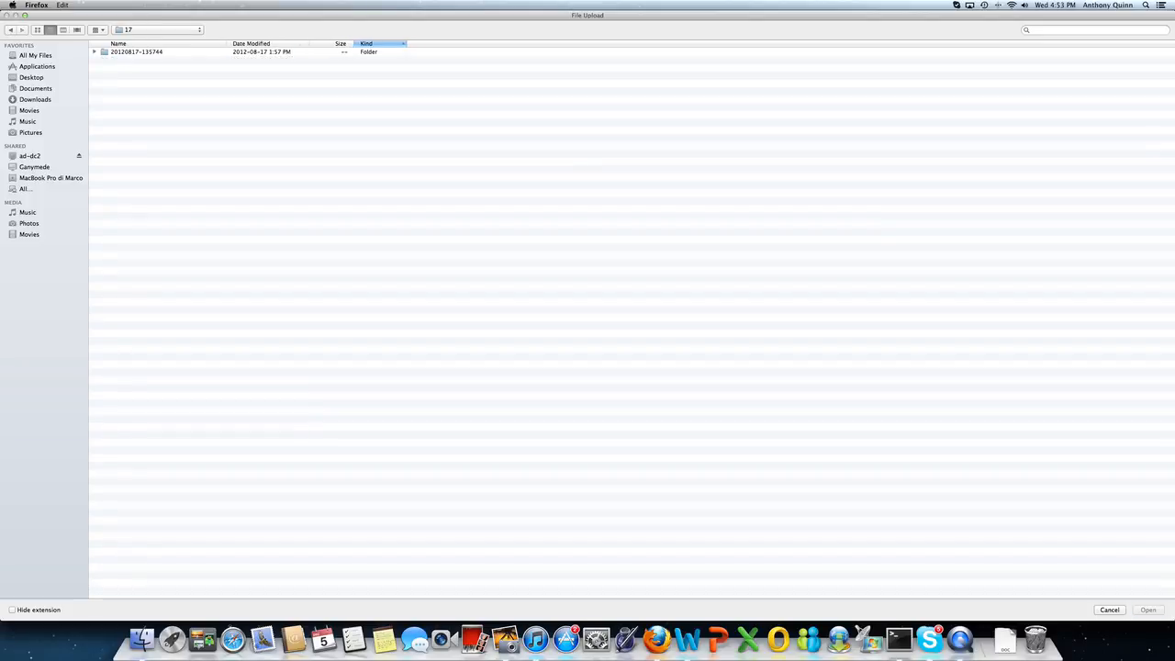
double_click(114, 52)
double_click(128, 51)
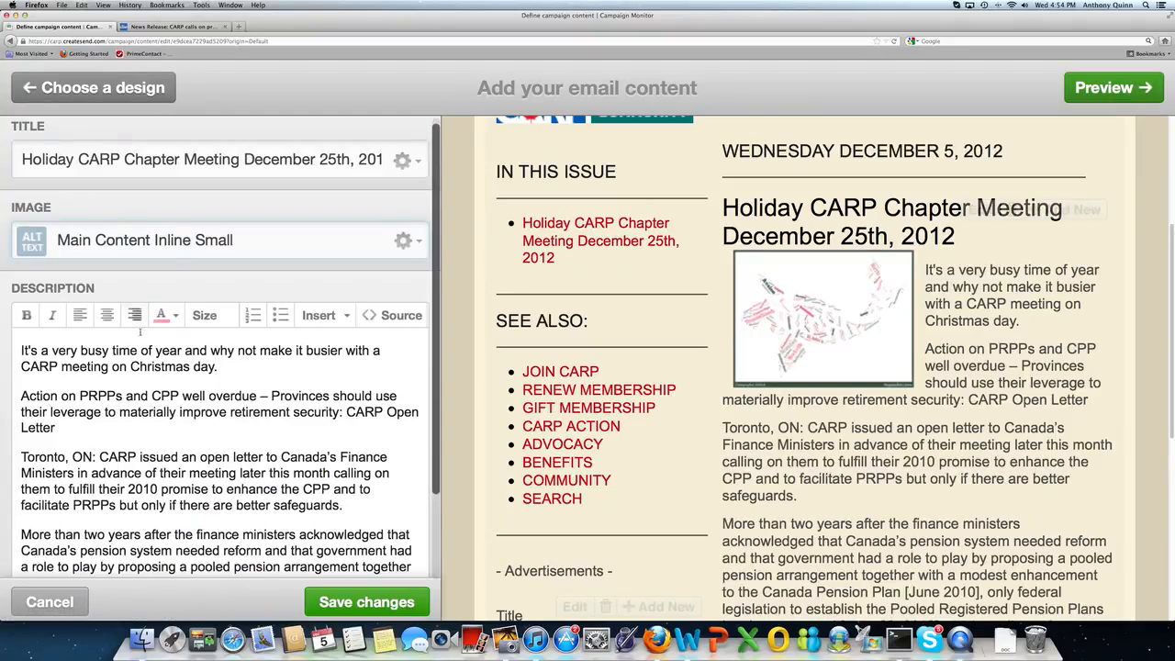
Step: Save the holiday article's edits and insert a new story block below it
scroll(220, 349, "down", 5)
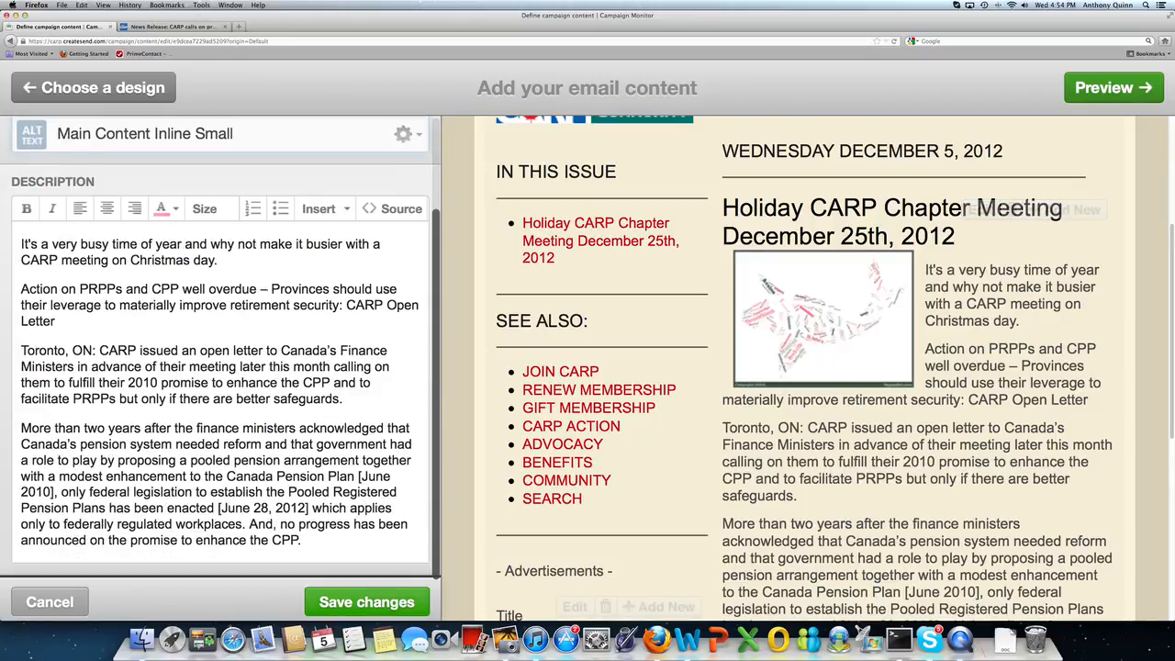
left_click(366, 602)
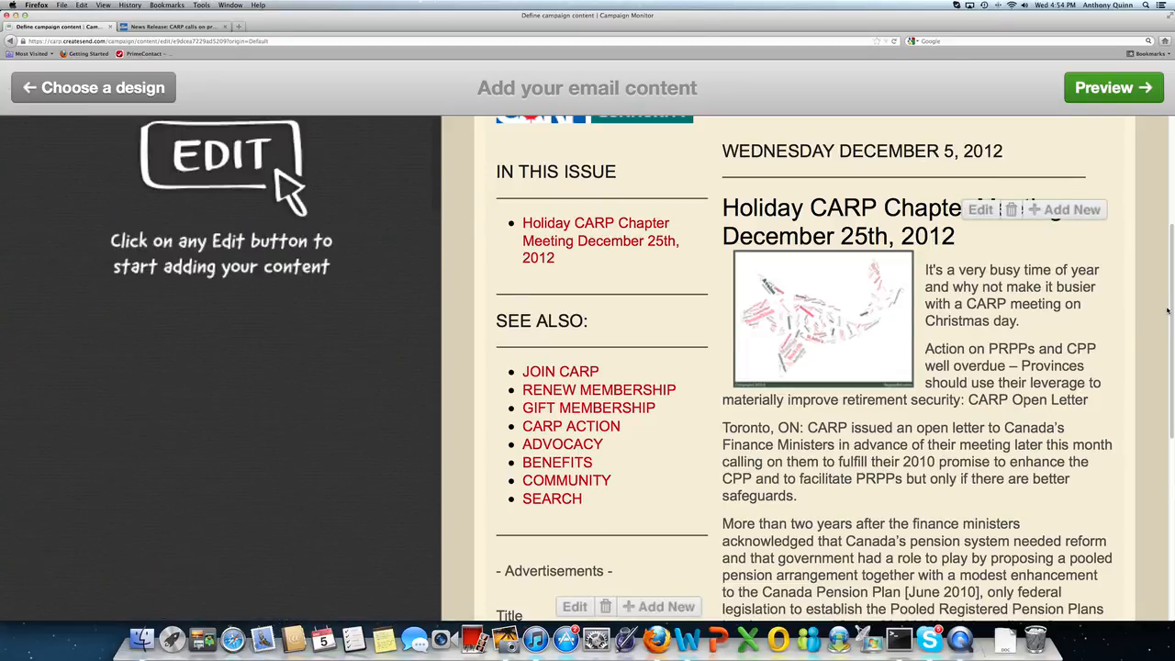
scroll(1172, 307, "down", 3)
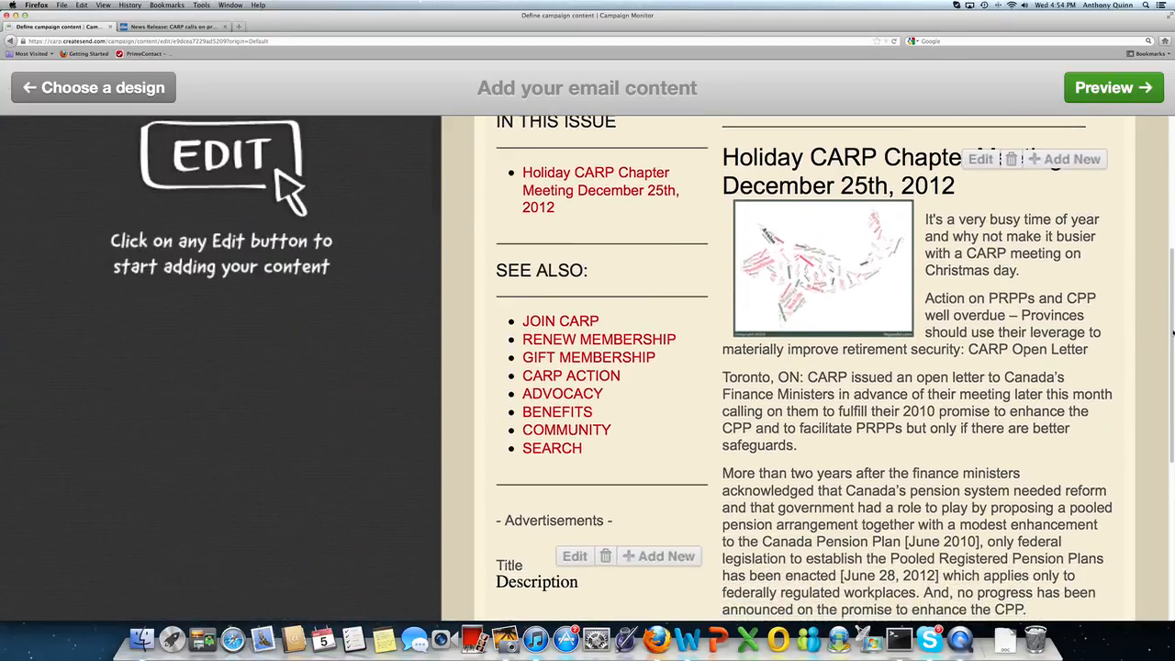
scroll(1156, 304, "down", 3)
scroll(1155, 305, "up", 5)
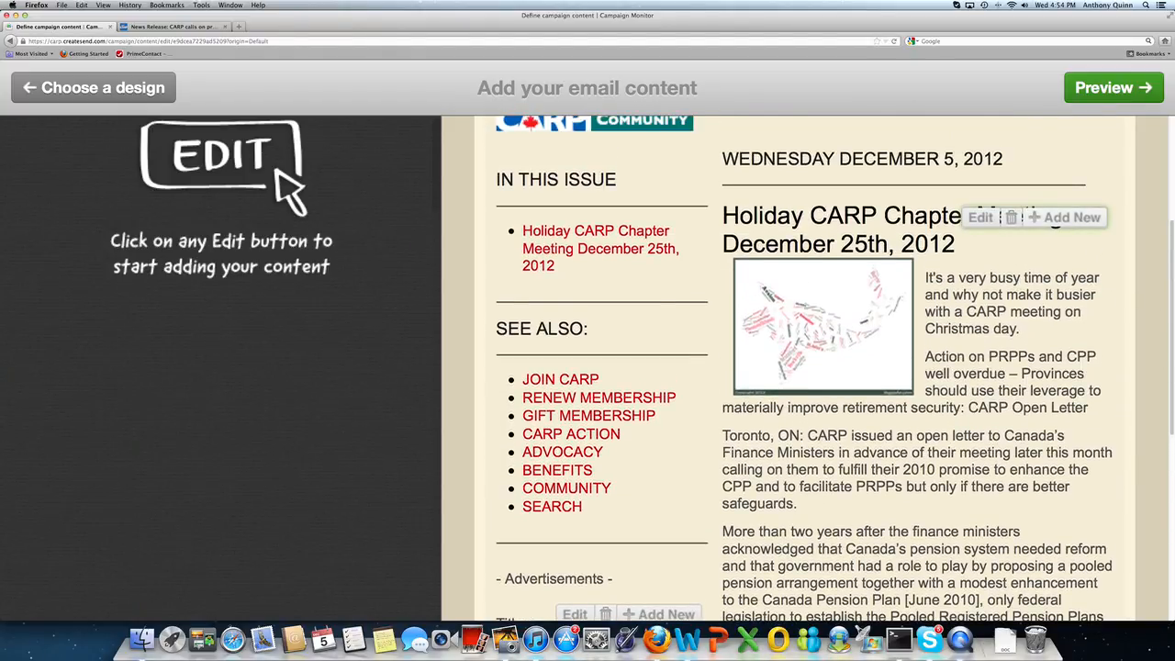
left_click(1069, 217)
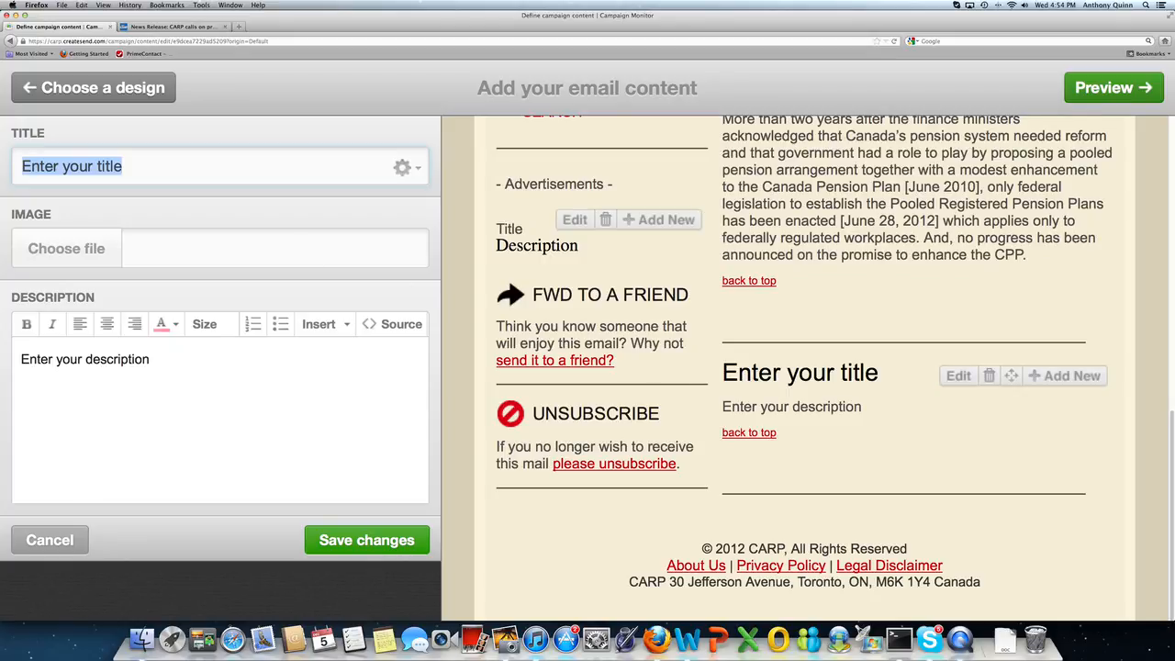
Step: Try the title 'This is story number two in our example' with <br> breaks, then erase it
type("T")
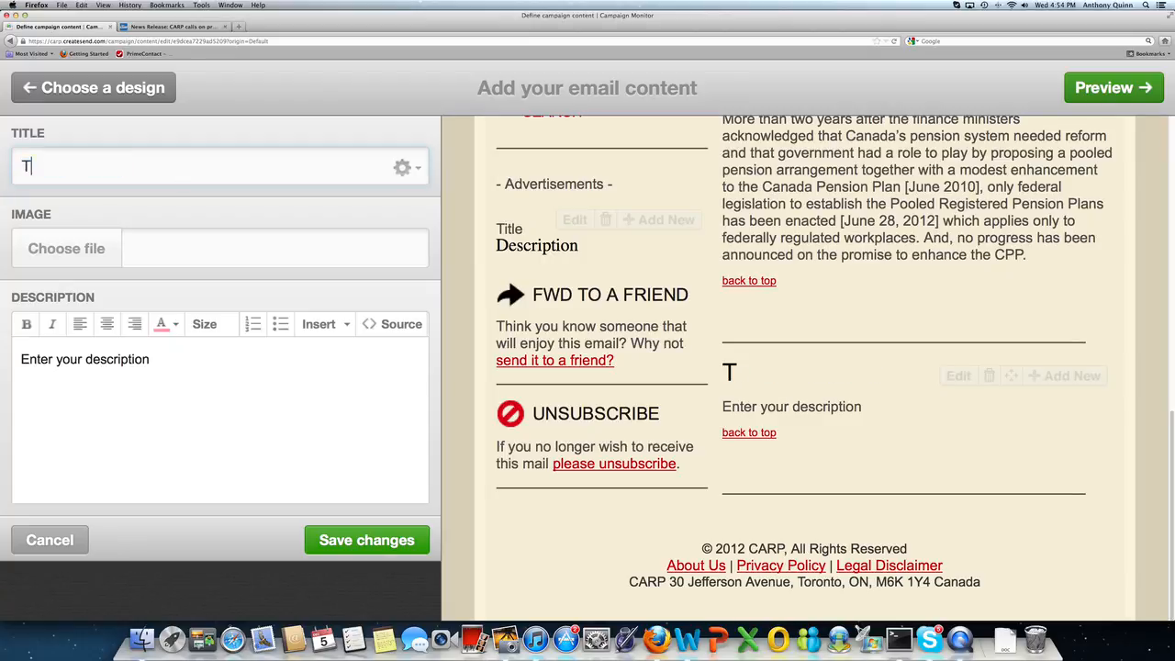
type("his is ")
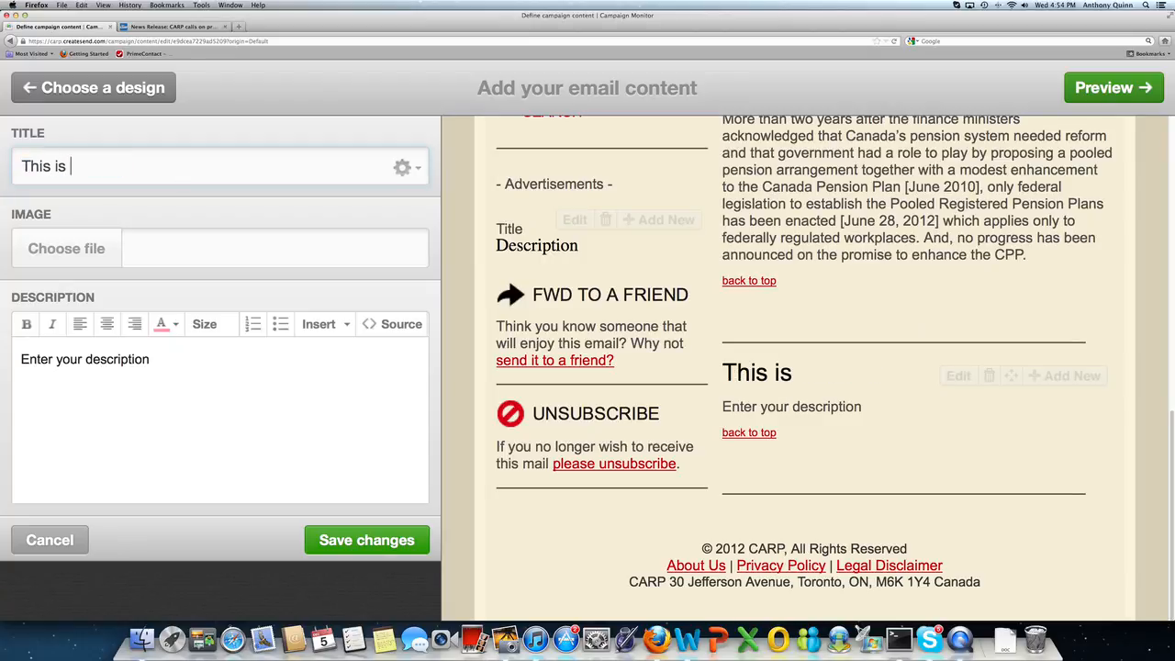
type("story n")
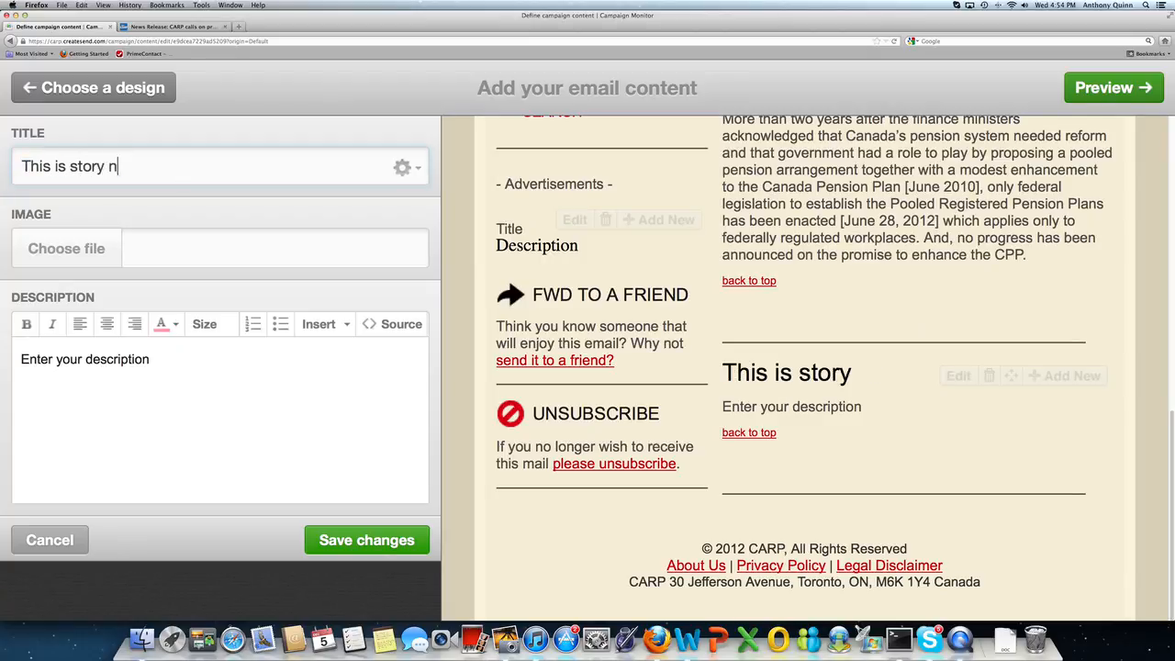
type("umber two ")
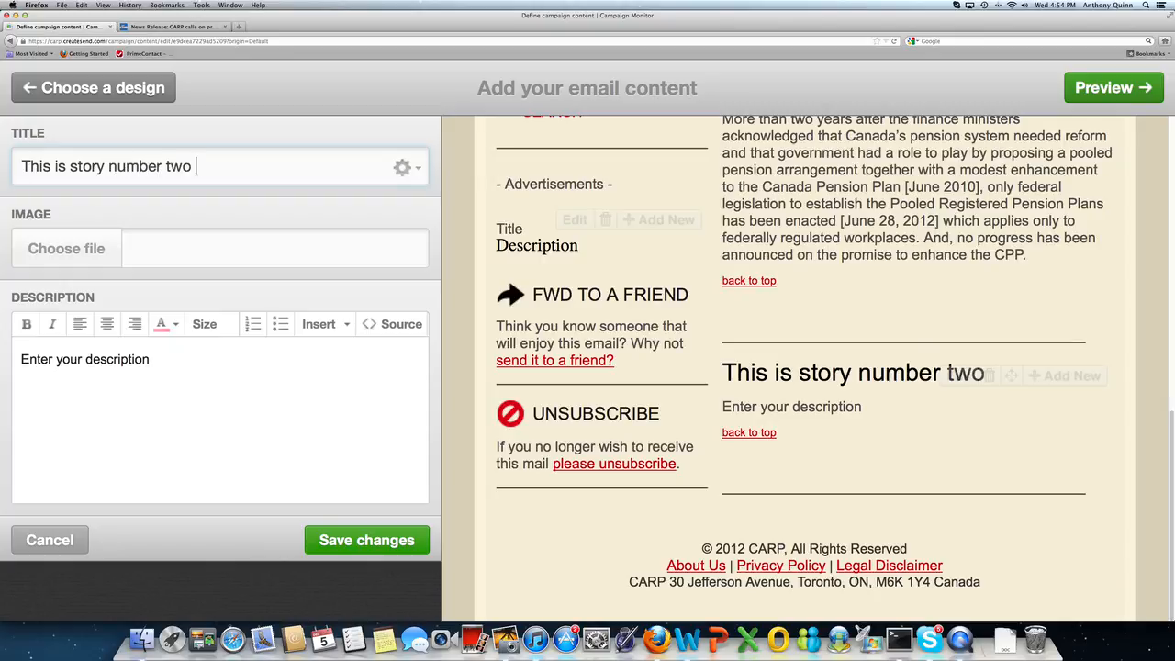
type("in our example")
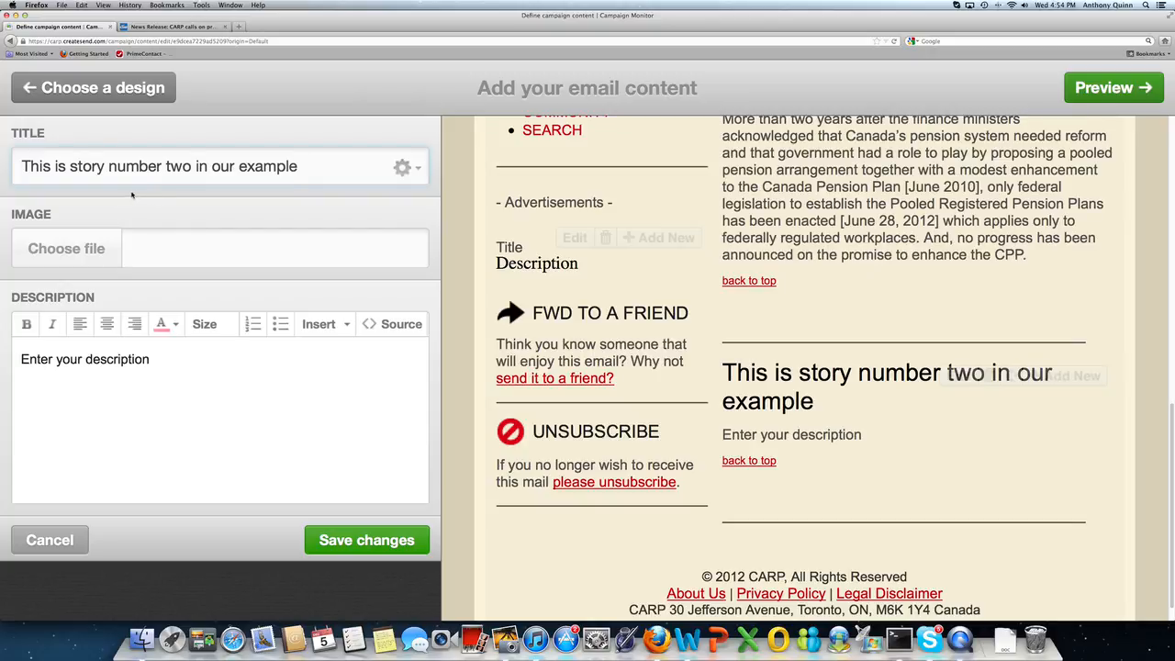
left_click(166, 166)
type("<br>")
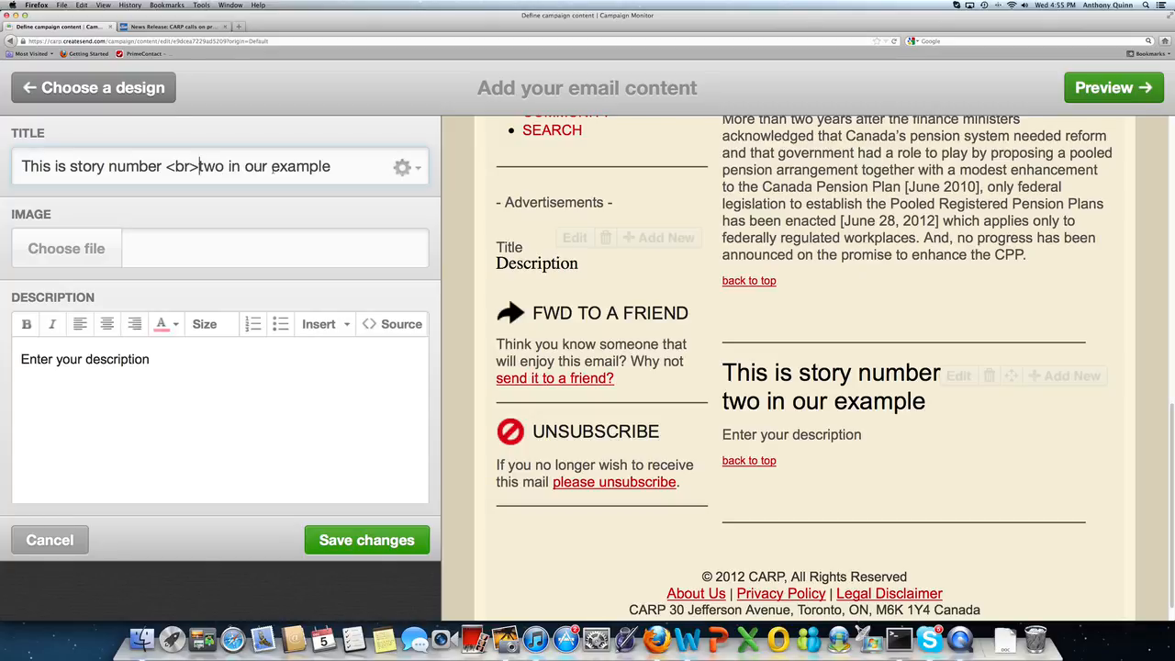
left_click(272, 167)
type("<br>")
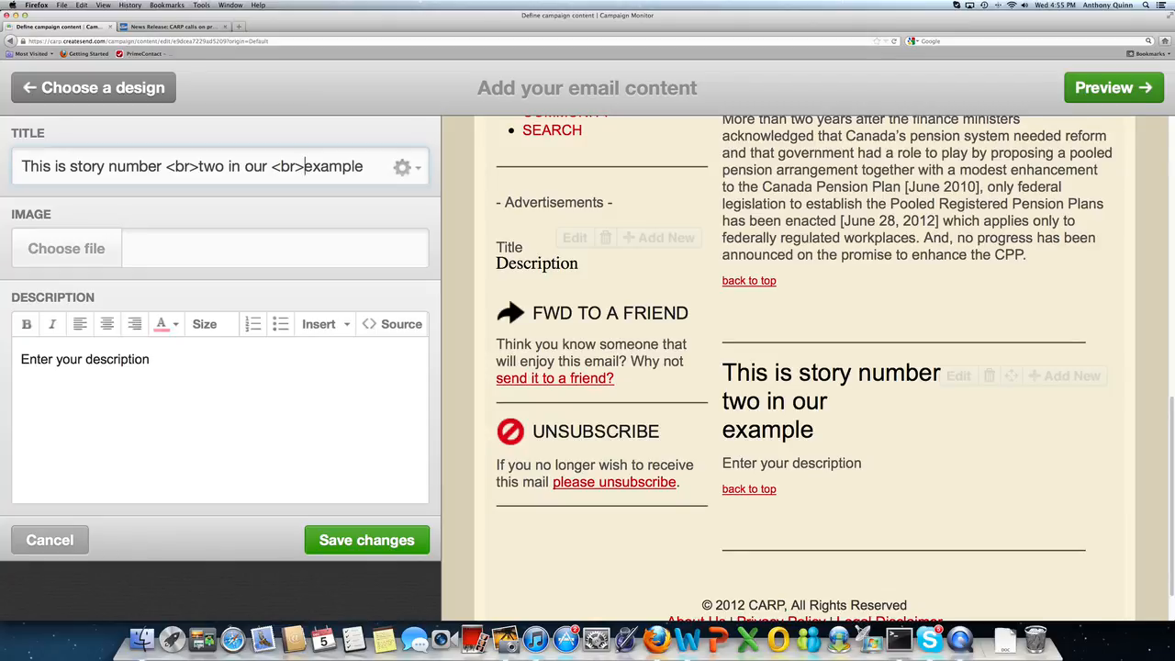
left_click_drag(399, 167, 75, 167)
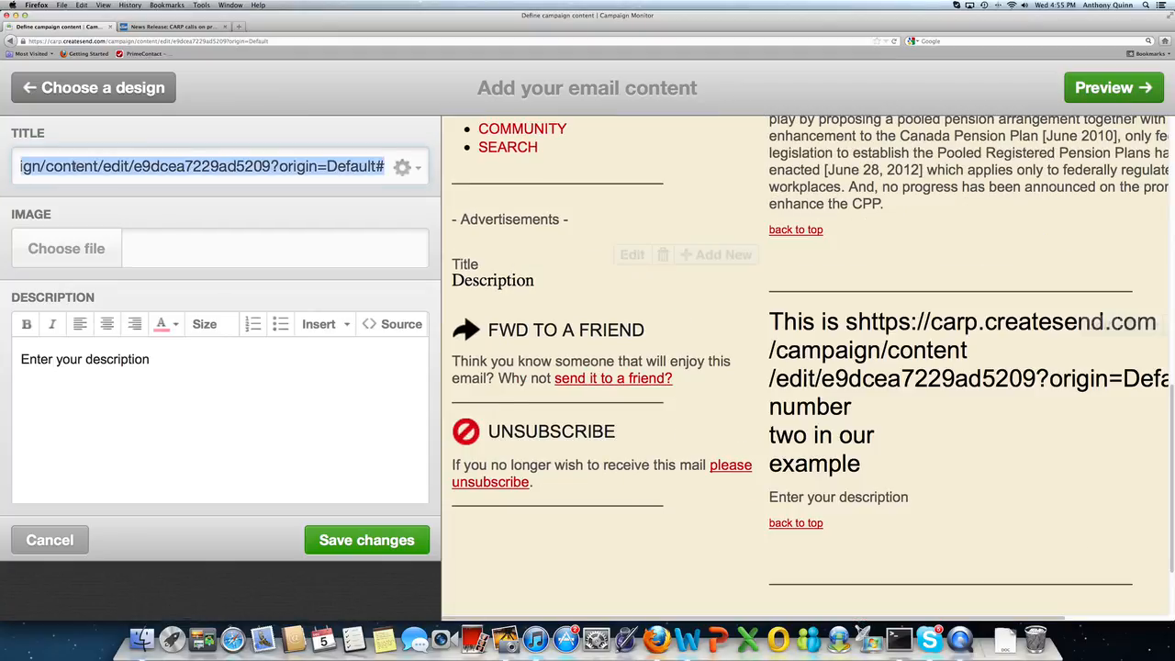
key("BackSpace")
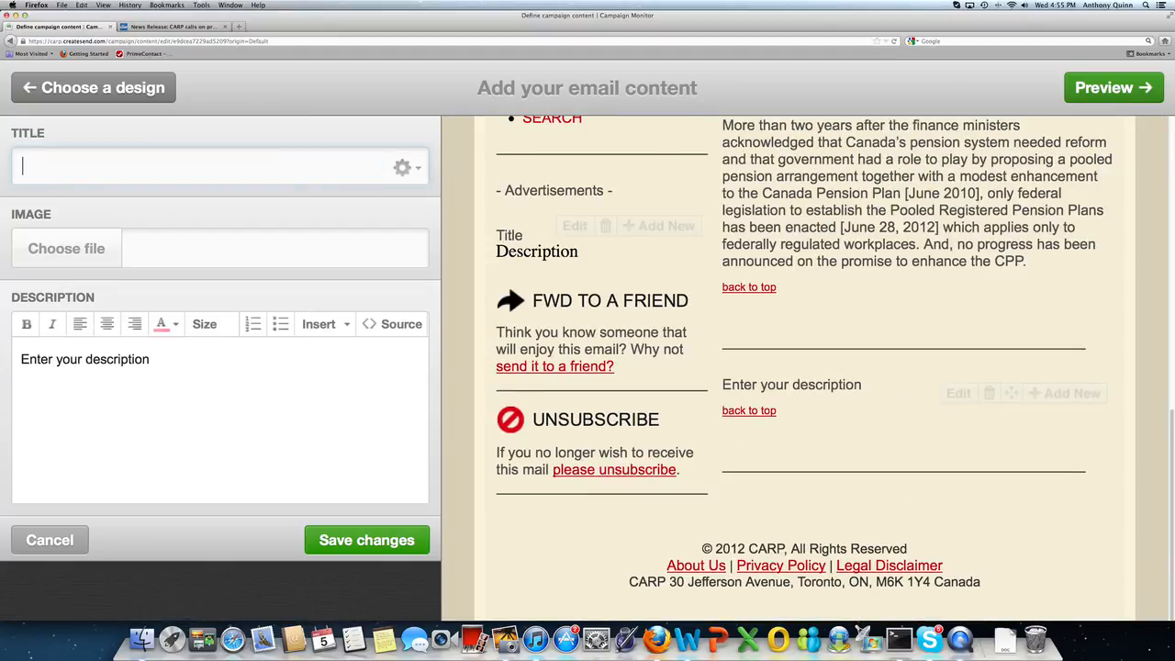
Step: Enter the title 'This is the title of the first story<br>I've broken the line in two'
type("This is the tit")
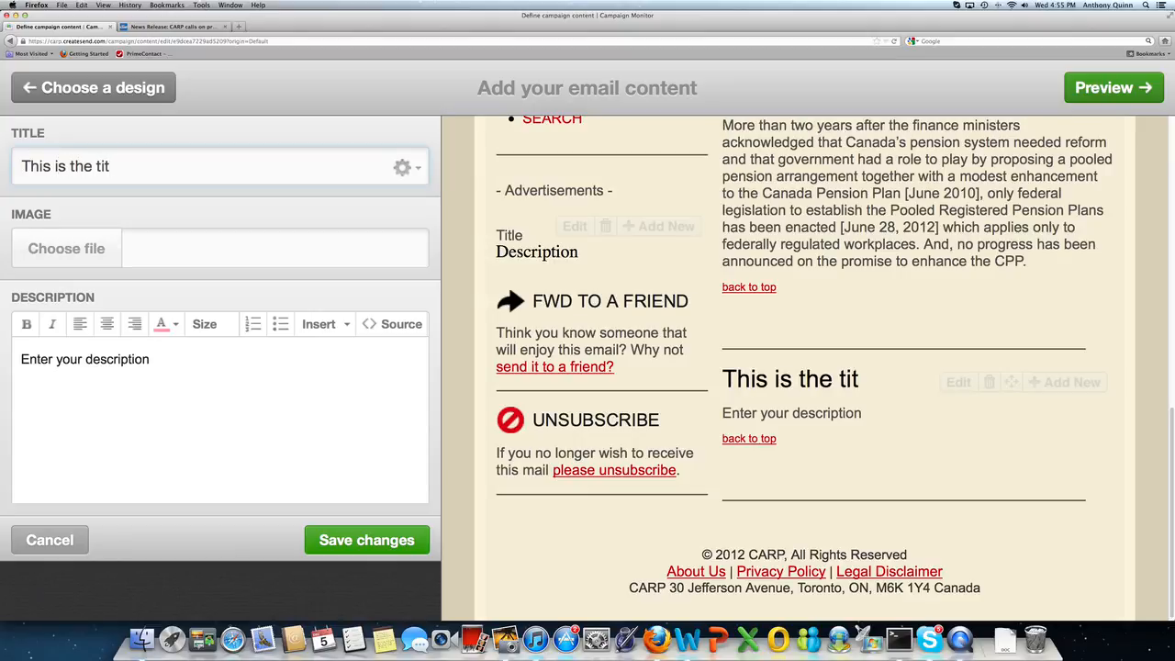
type("le of the f")
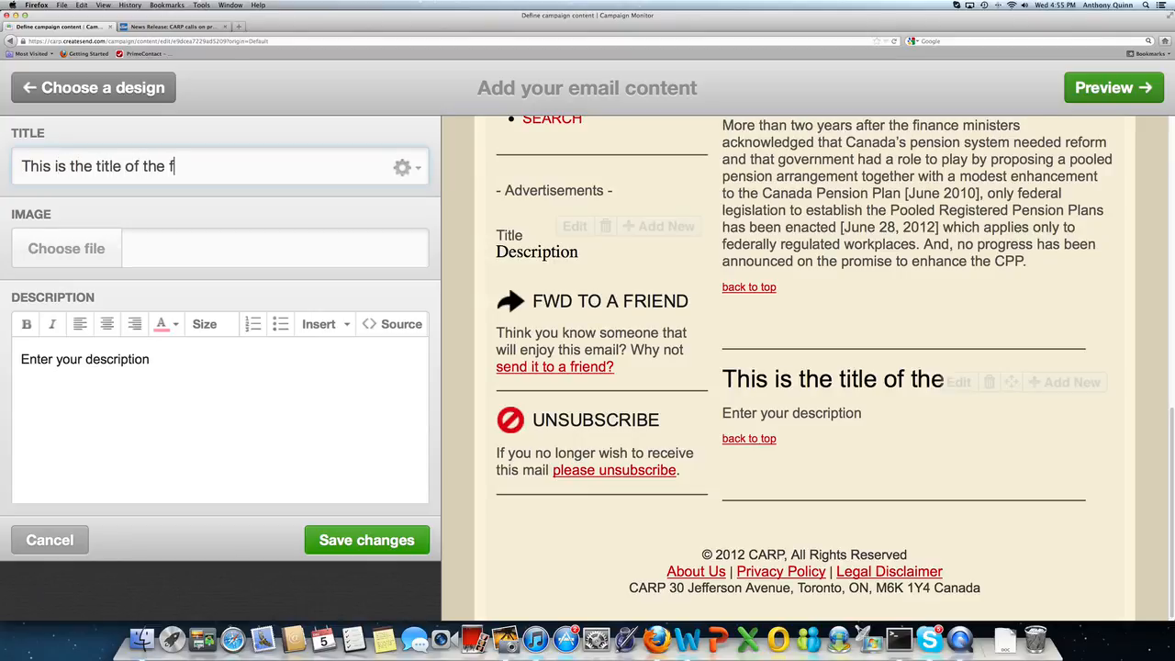
type("irst story")
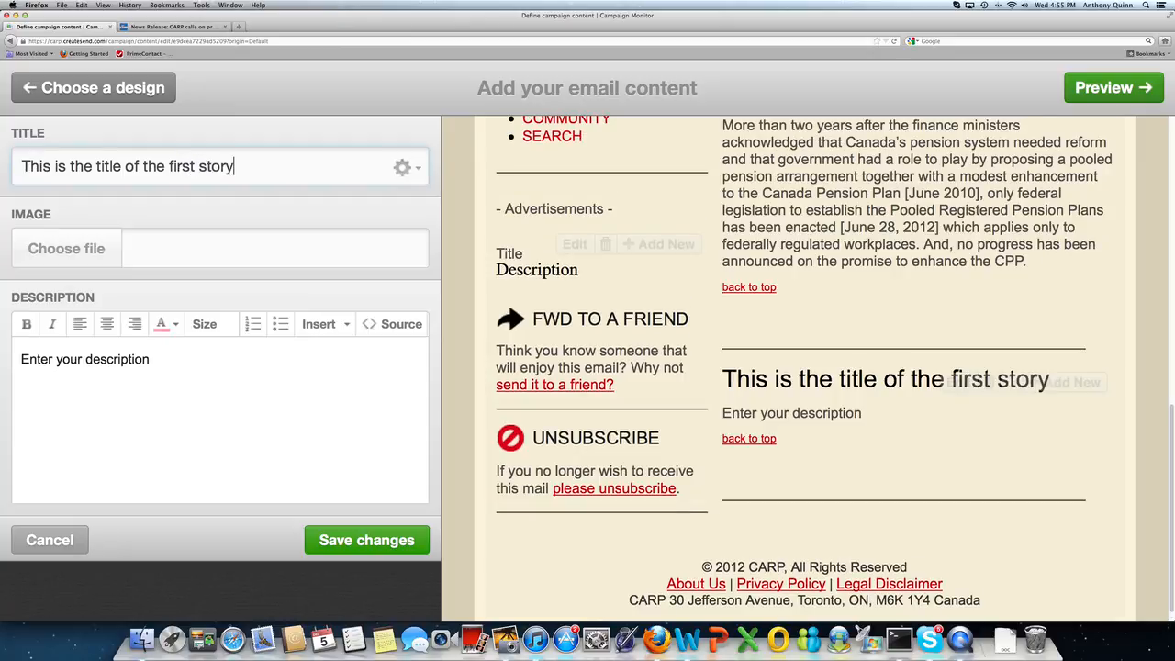
type("<>br>")
key("BackSpace")
key("BackSpace")
key("BackSpace")
key("BackSpace")
type("br>I")
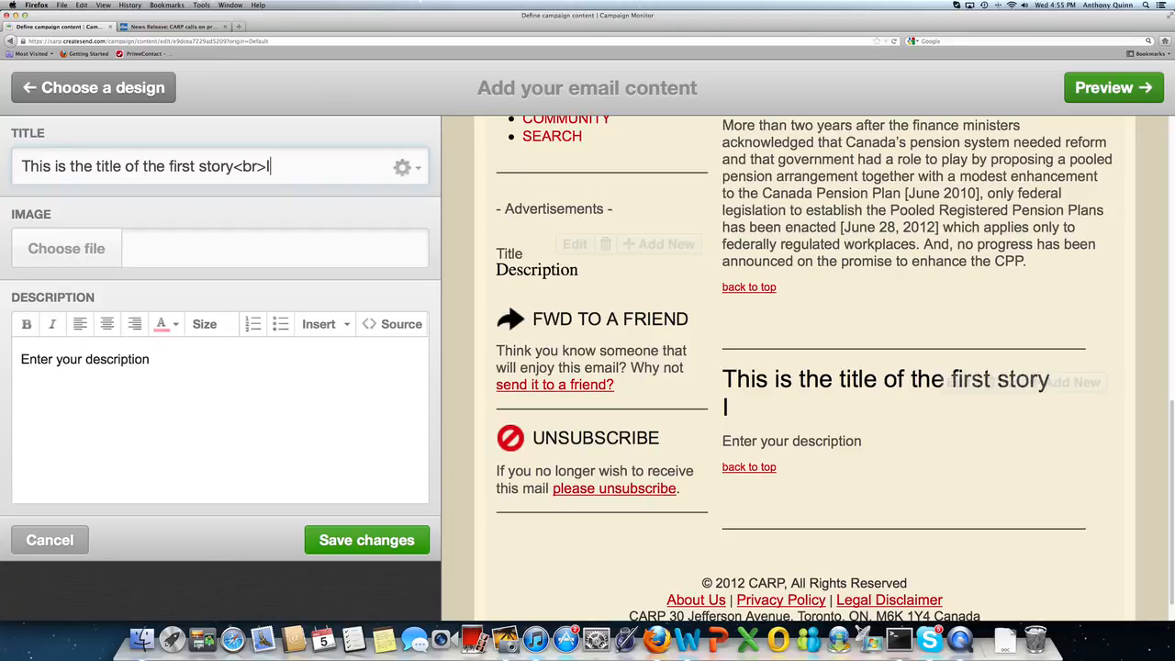
type("'ve broke")
type("n the lie")
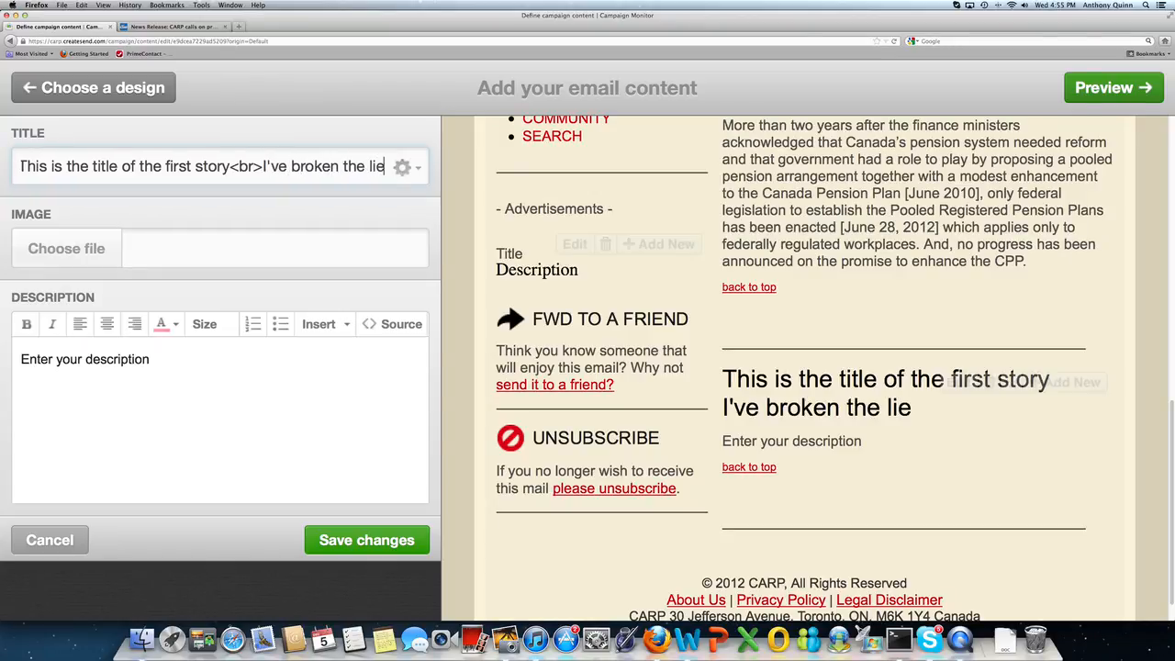
key("BackSpace")
type("ne in ")
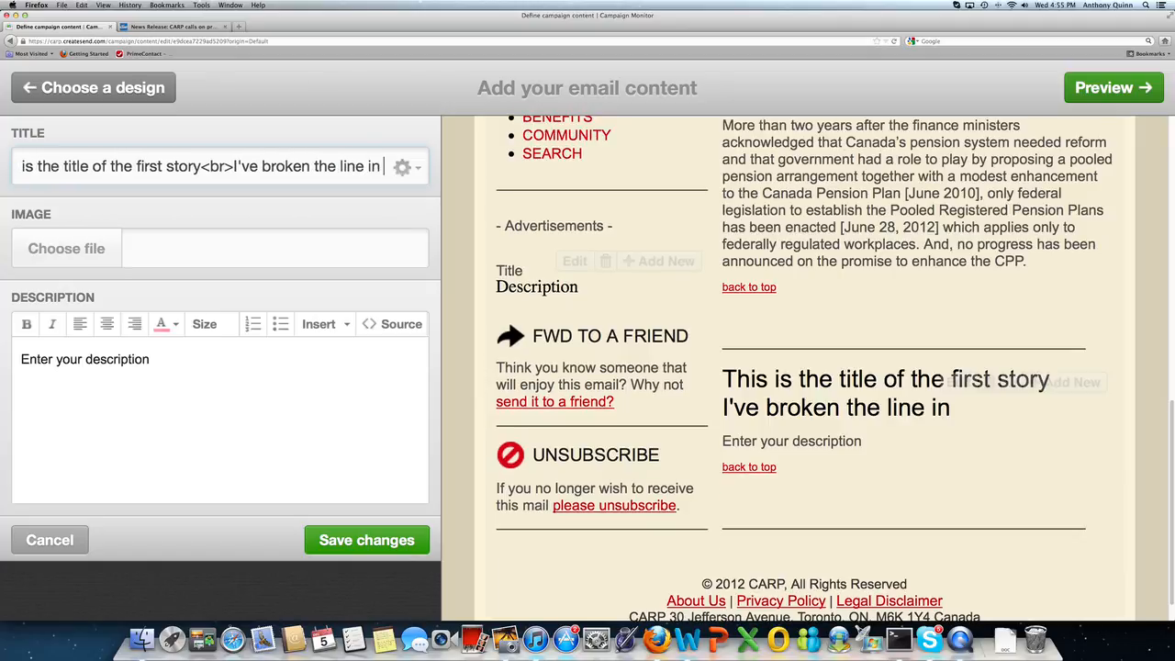
type("two")
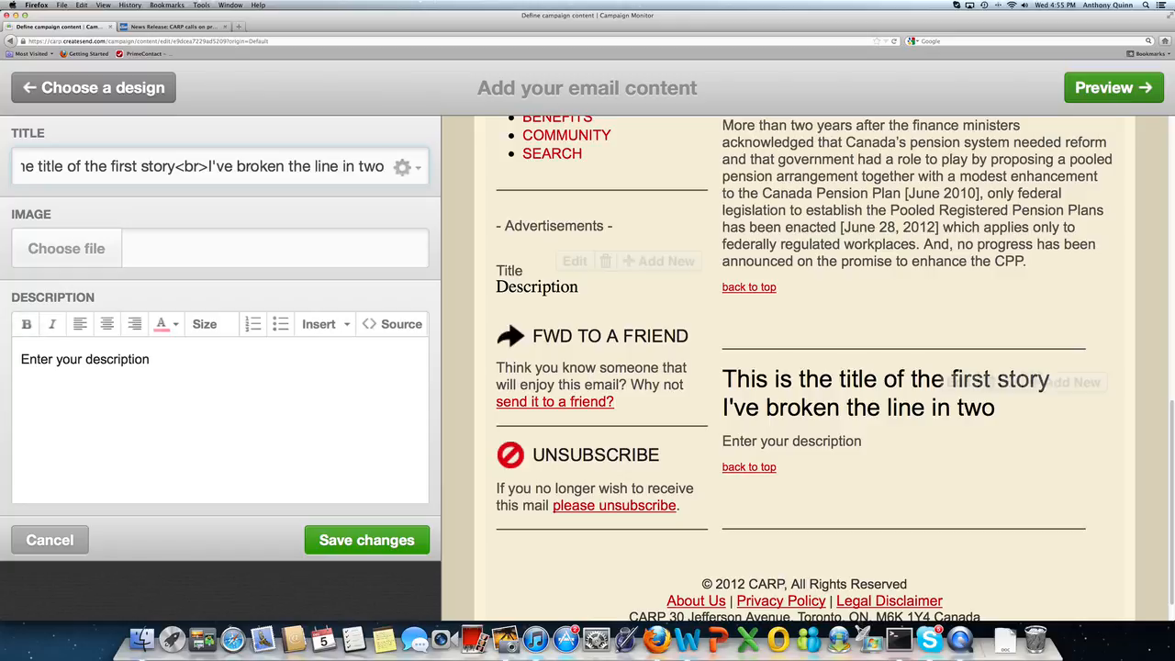
Step: Replace the story's description placeholder with the pasted CARP open-letter text
left_click(87, 359)
triple_click(98, 359)
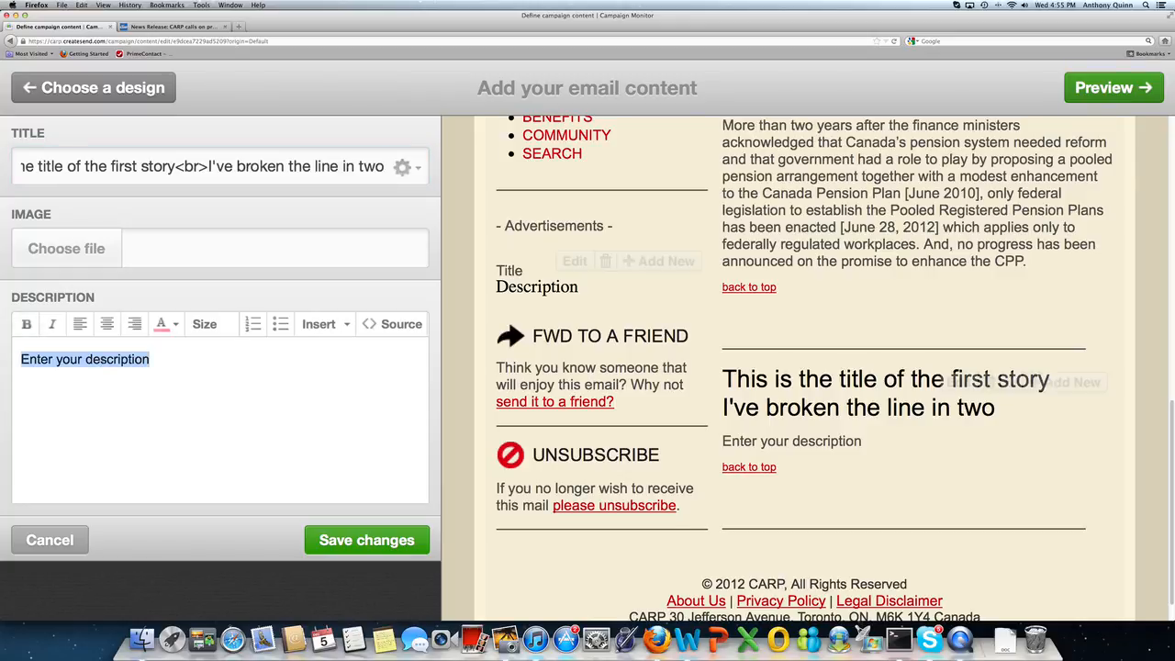
key("super+v")
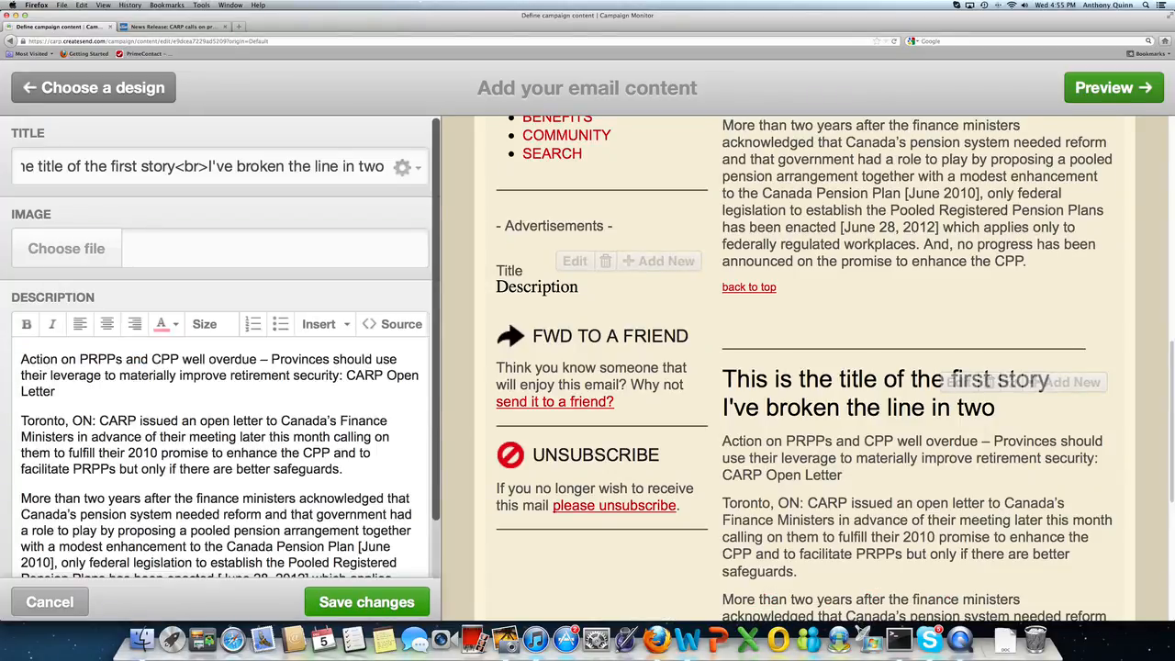
scroll(431, 428, "down", 2)
scroll(221, 349, "up", 2)
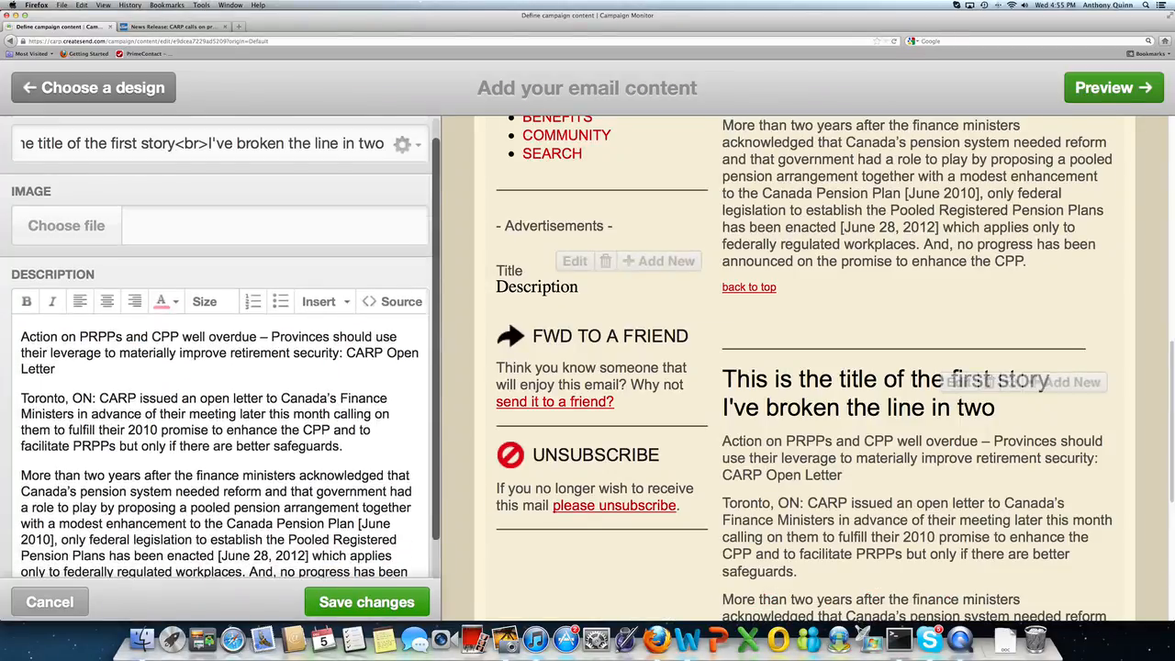
Step: Upload Wordle%20Fish.png as the story's image
left_click(67, 248)
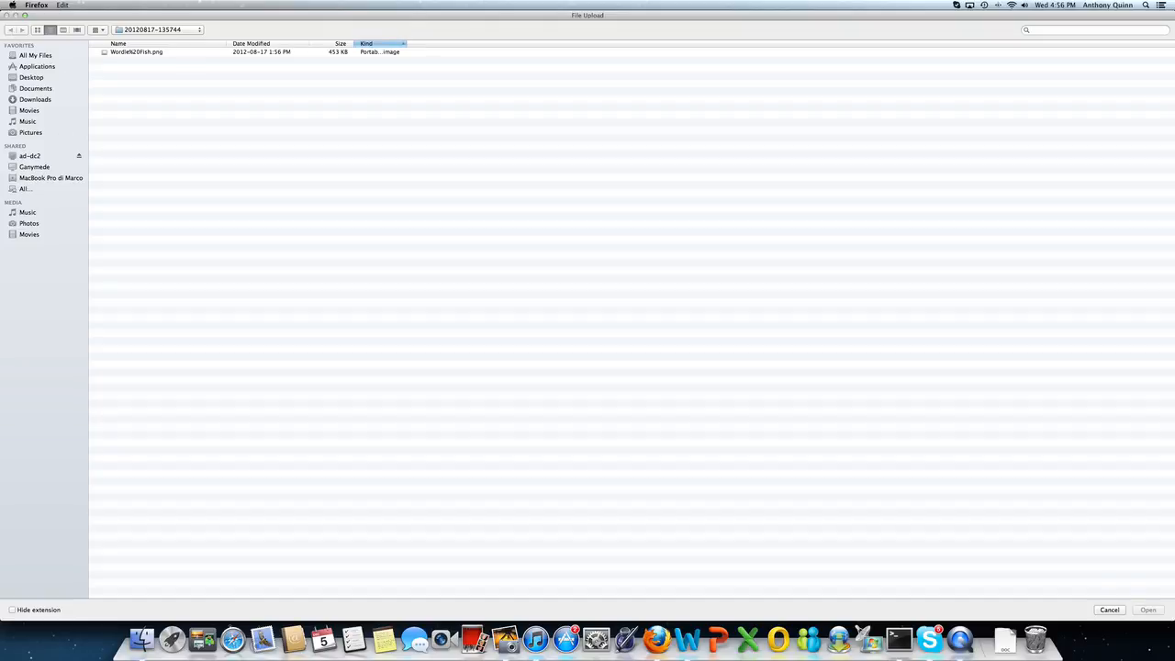
double_click(133, 53)
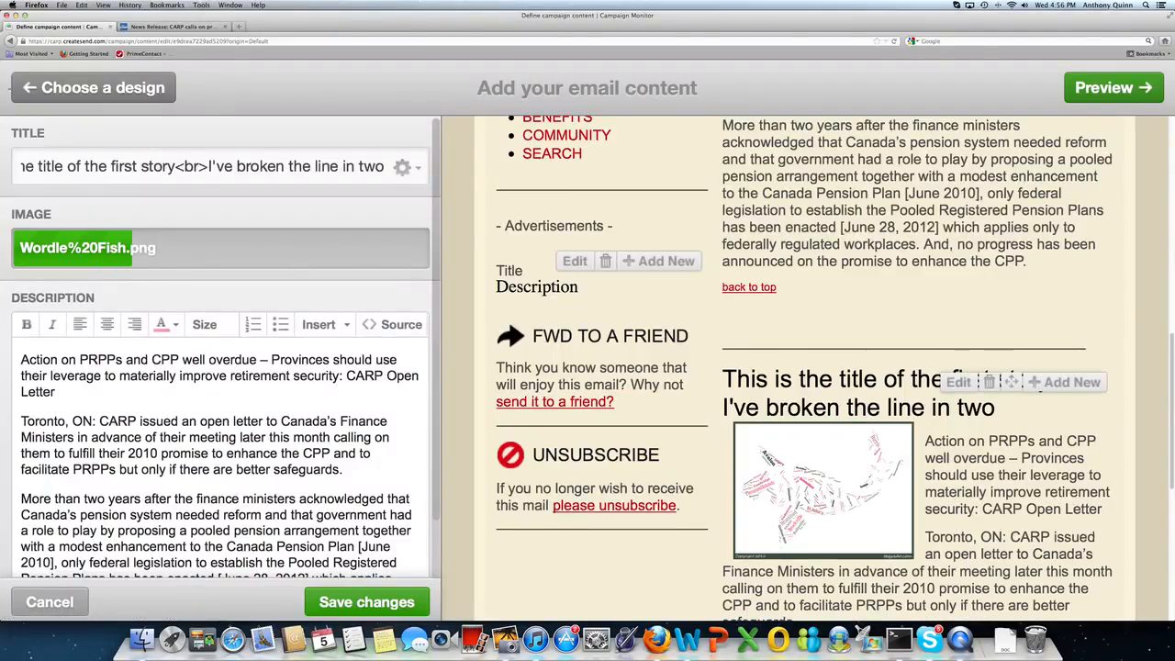
left_click_drag(1171, 375, 1143, 346)
scroll(1143, 346, "up", 5)
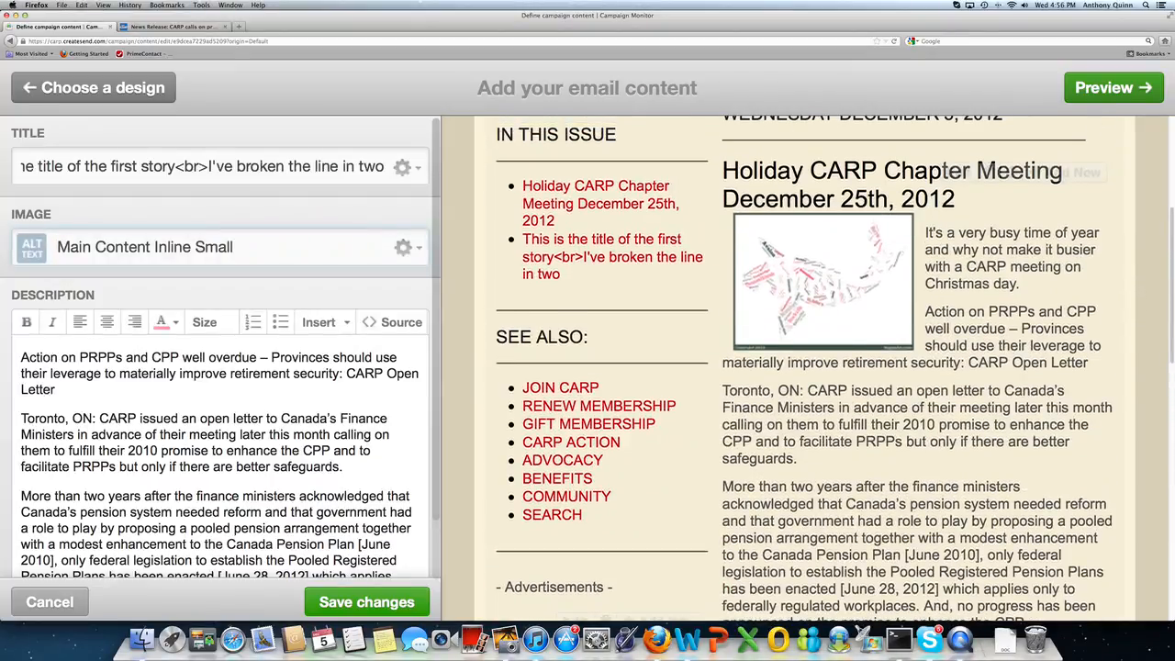
scroll(1133, 255, "down", 3)
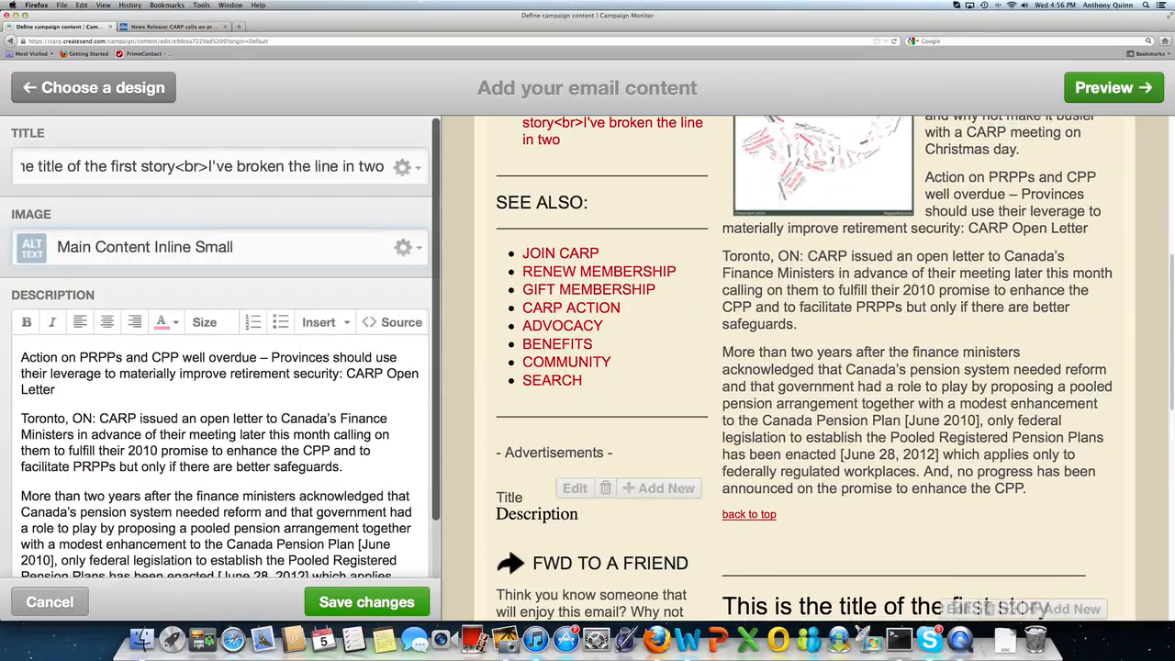
left_click(360, 602)
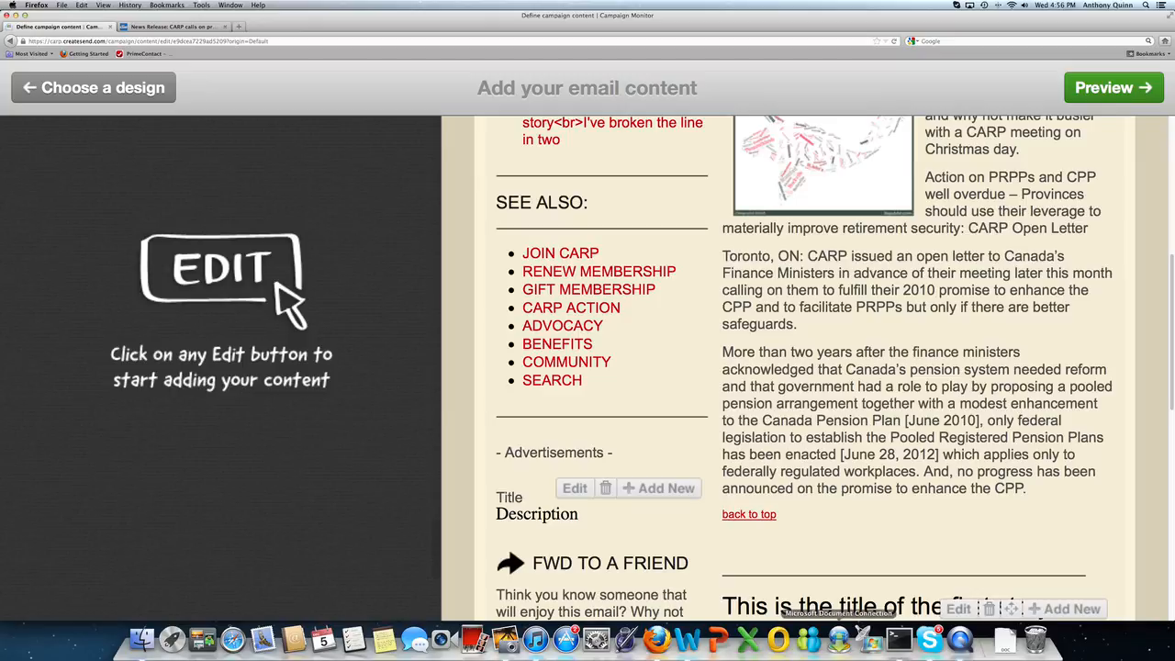
scroll(1103, 541, "up", 5)
scroll(1102, 541, "down", 7)
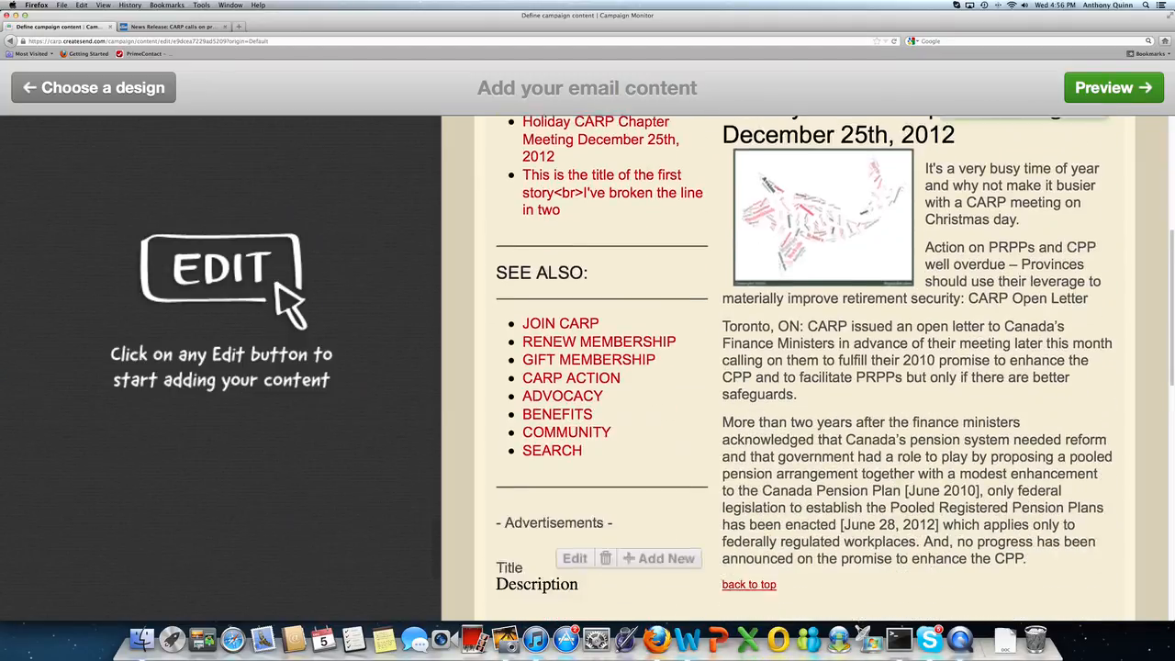
scroll(1101, 540, "down", 10)
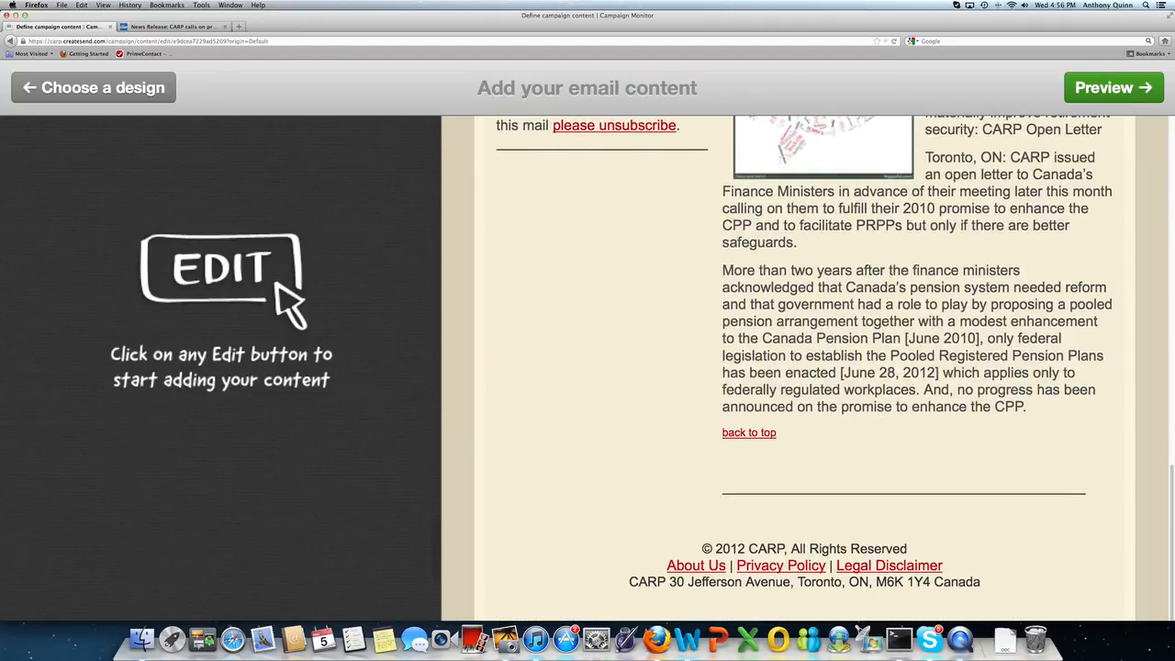
scroll(1101, 541, "up", 9)
scroll(1101, 542, "down", 5)
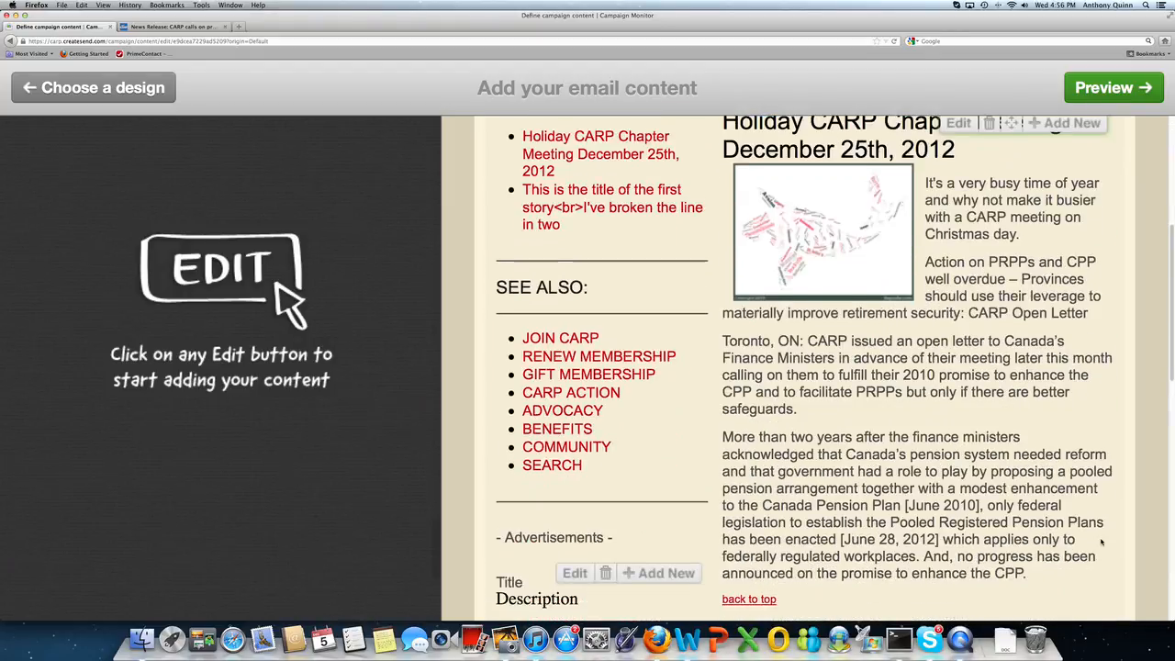
scroll(1101, 542, "down", 9)
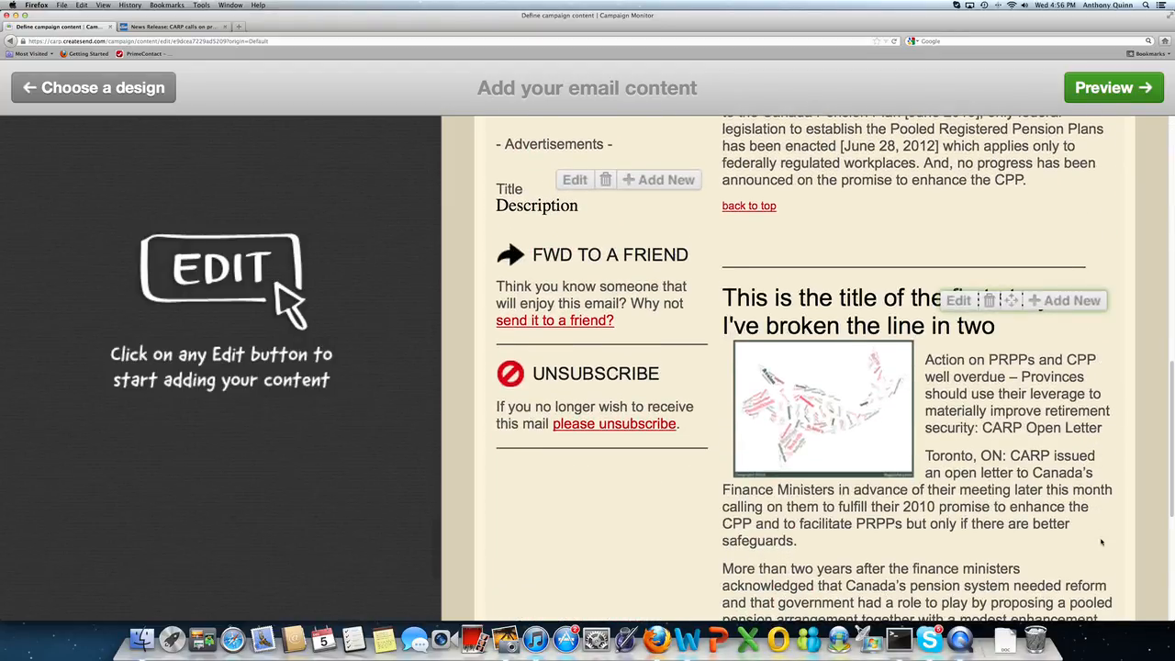
scroll(1102, 541, "up", 3)
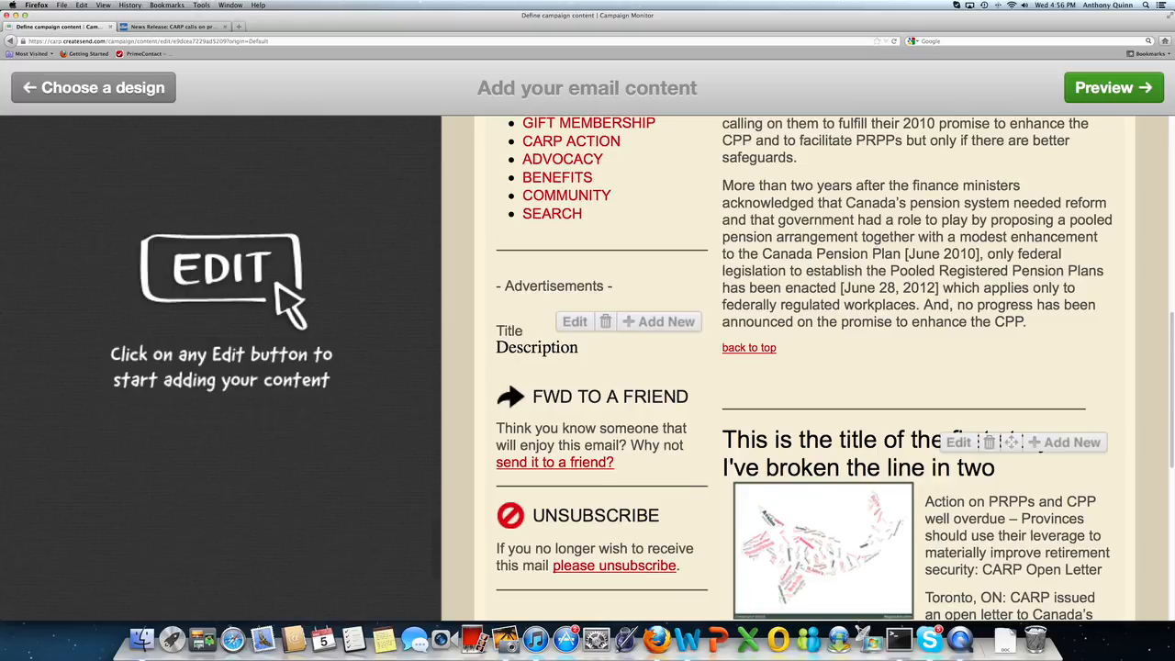
scroll(1169, 369, "down", 2)
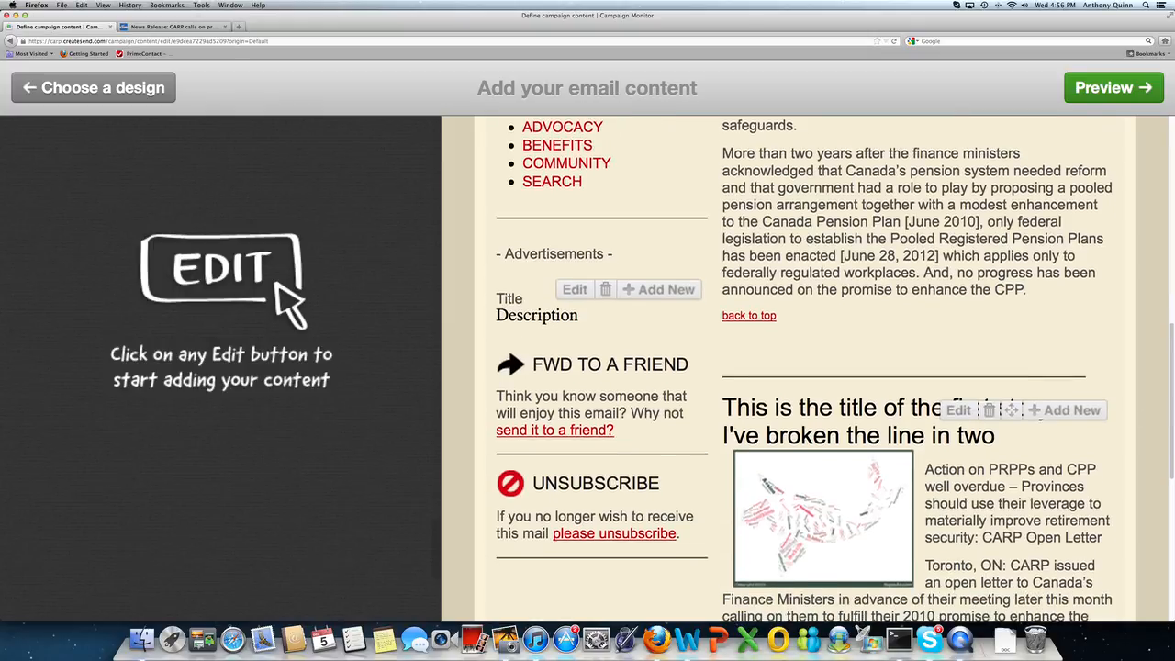
scroll(1168, 369, "up", 4)
scroll(1169, 369, "up", 3)
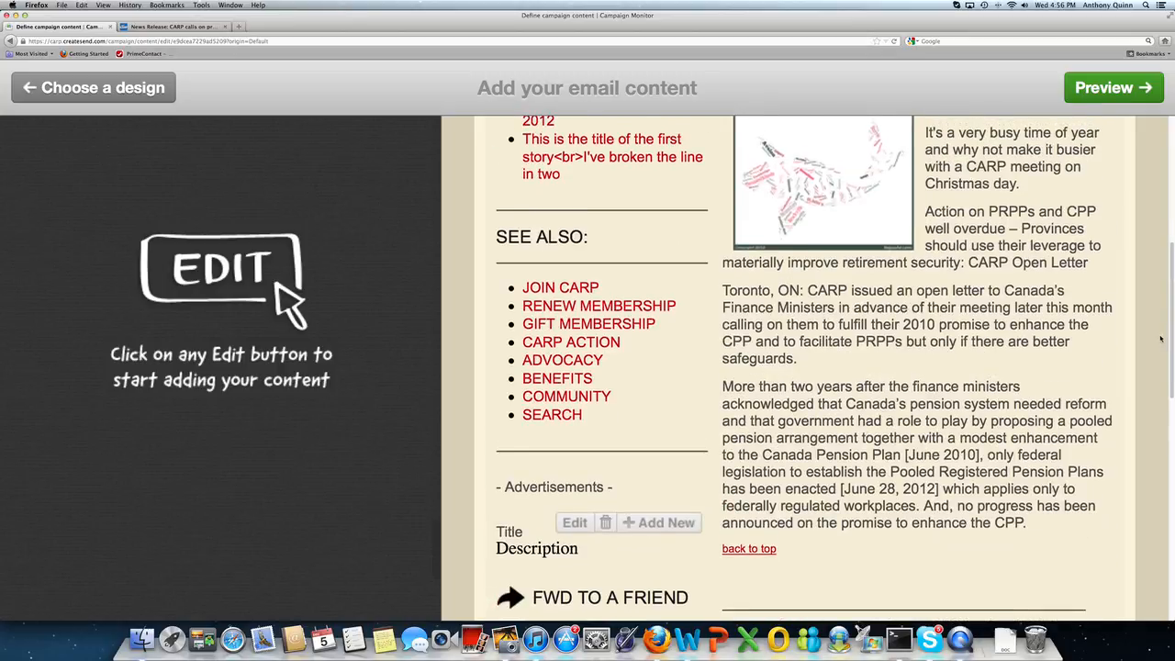
scroll(1168, 369, "down", 5)
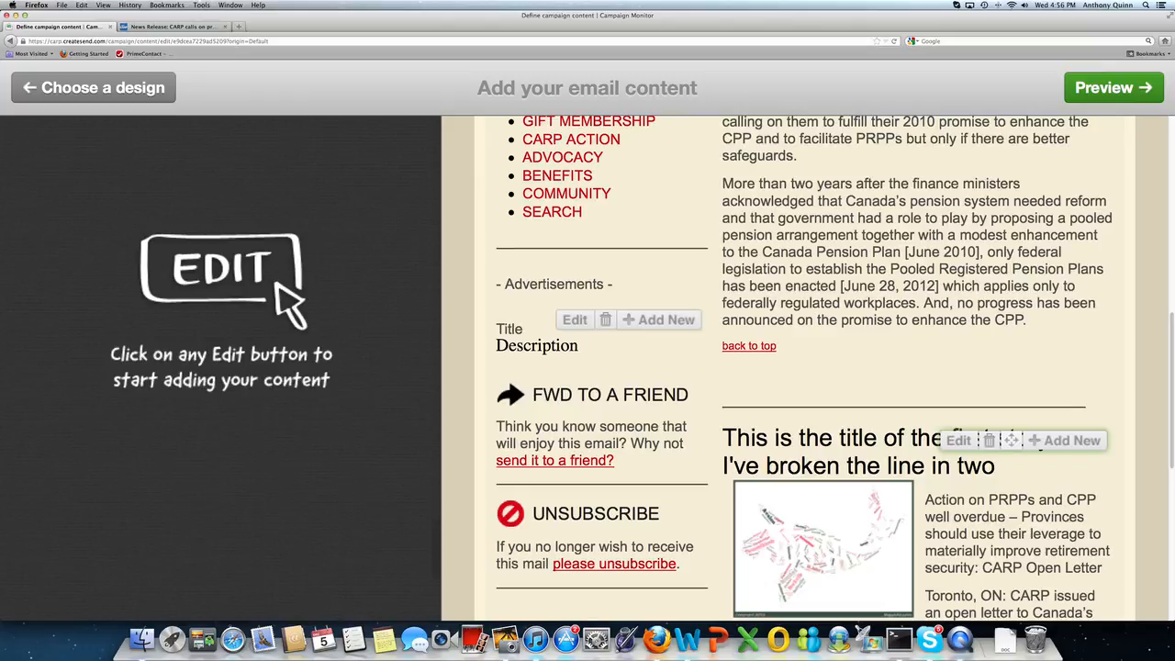
Step: Drag the first story block to different positions, ending under the newsletter date
left_click_drag(1011, 441, 1012, 127)
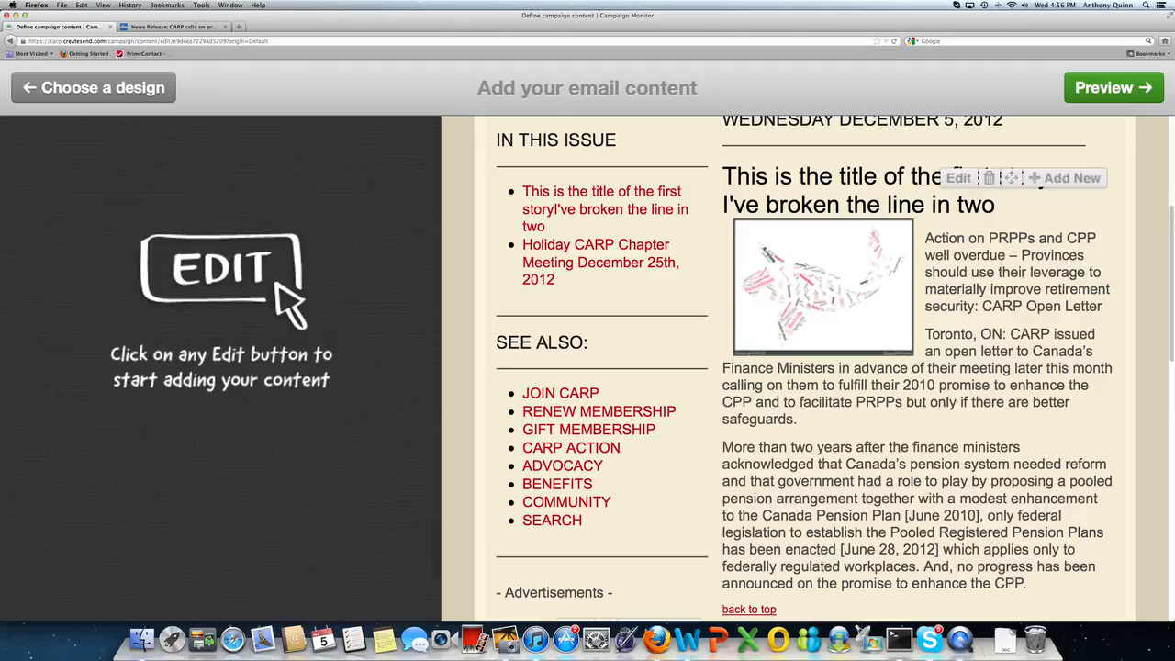
scroll(804, 385, "down", 5)
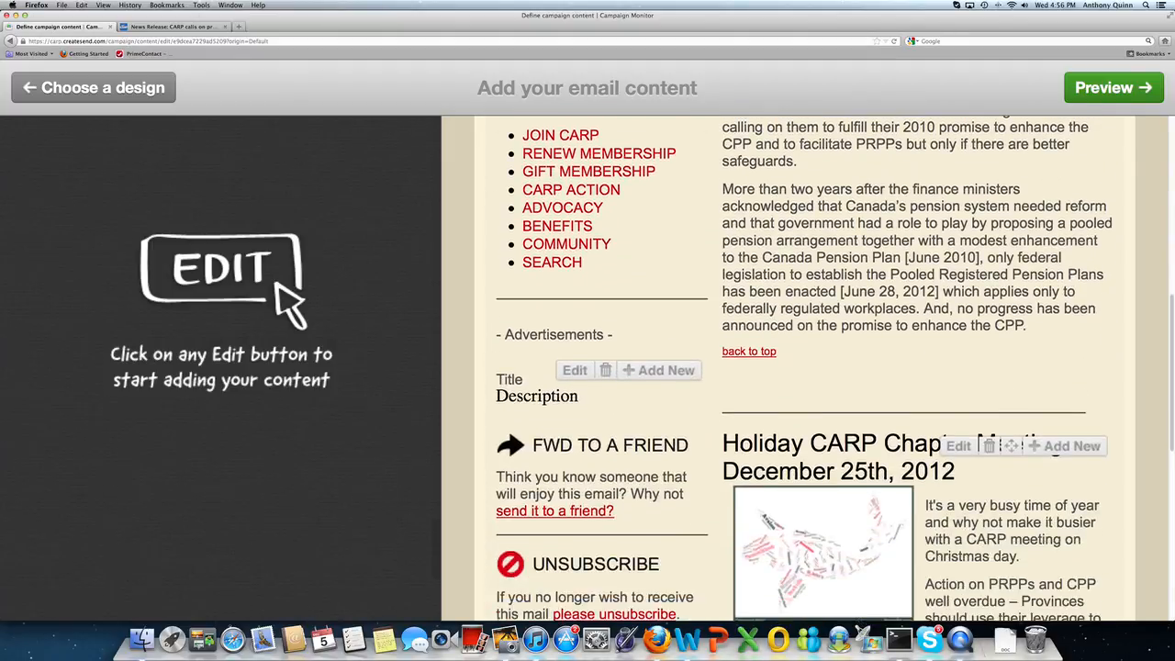
scroll(804, 384, "up", 5)
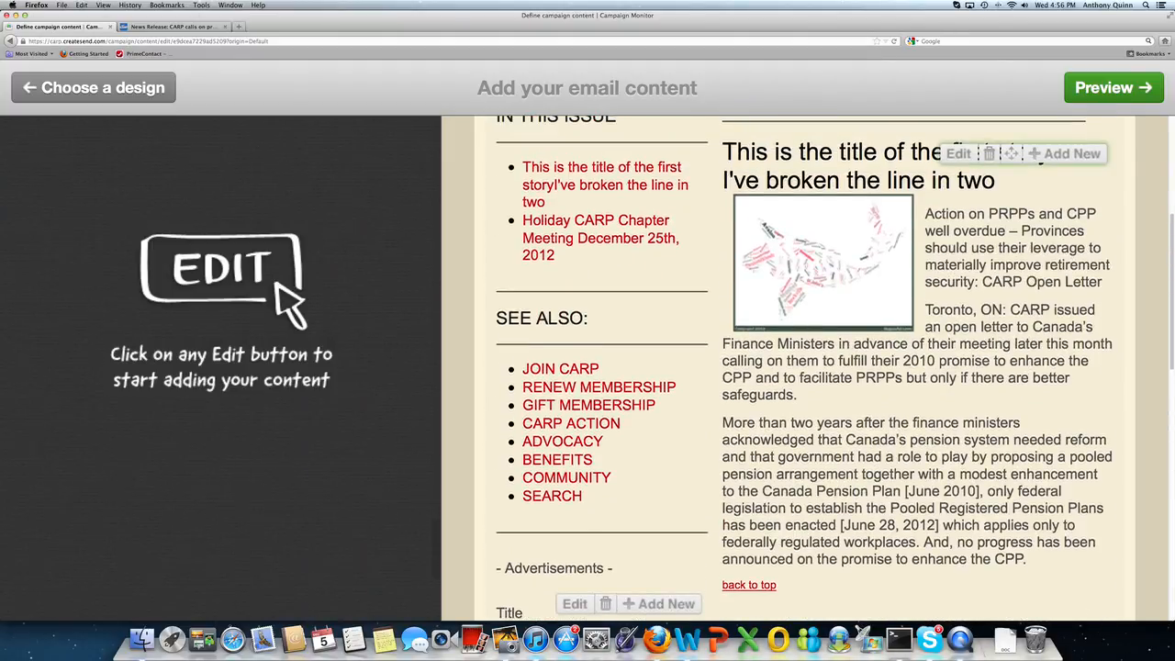
left_click_drag(1011, 153, 1077, 571)
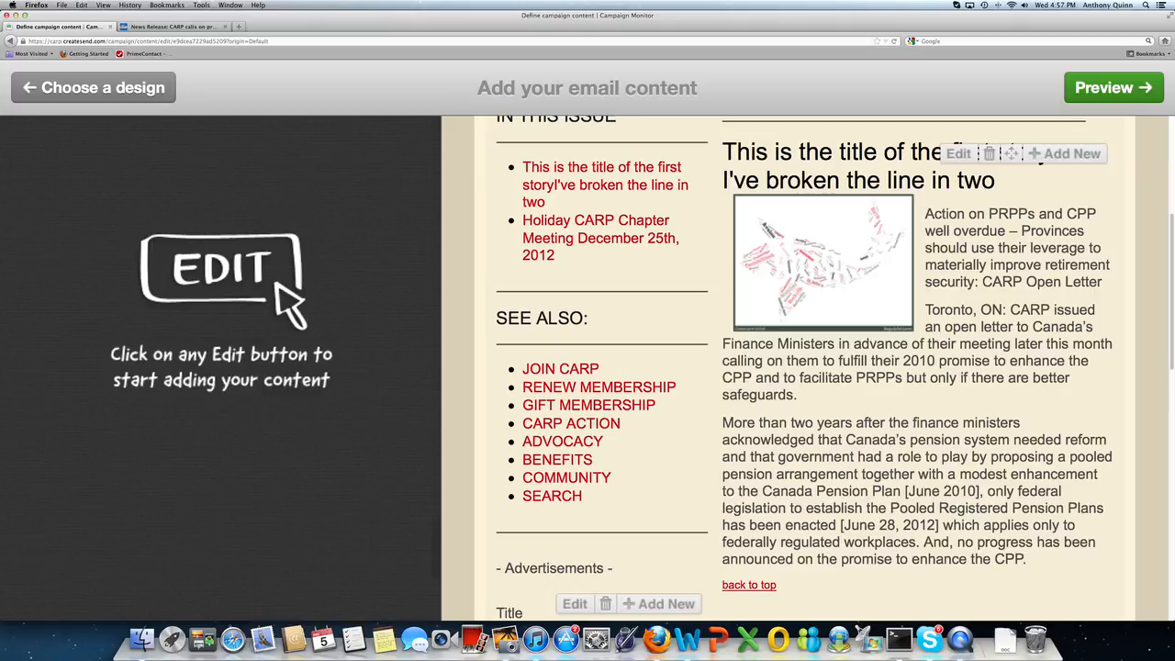
scroll(1013, 256, "up", 2)
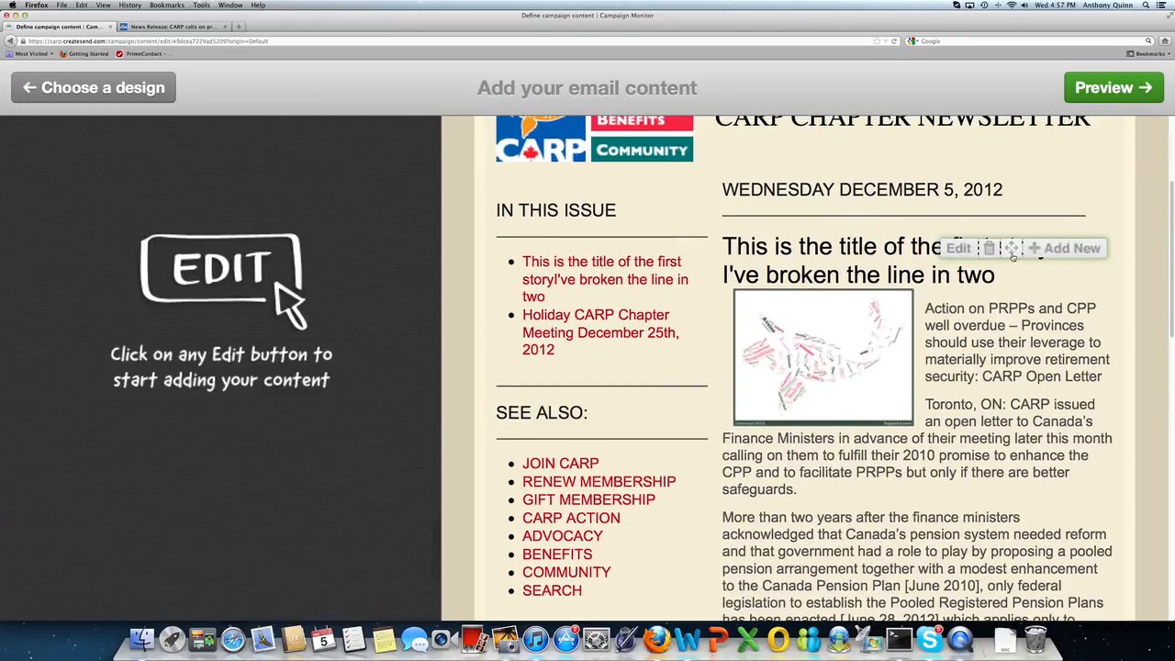
left_click_drag(1012, 256, 1000, 587)
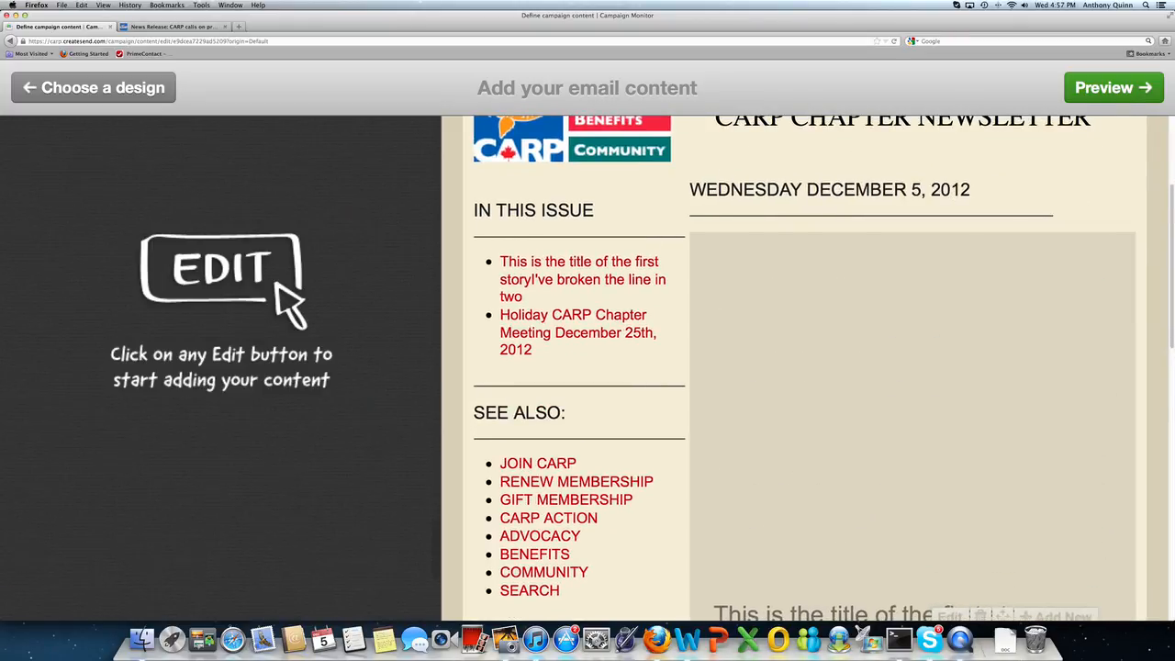
left_click_drag(1133, 598, 1122, 403)
scroll(1122, 404, "down", 5)
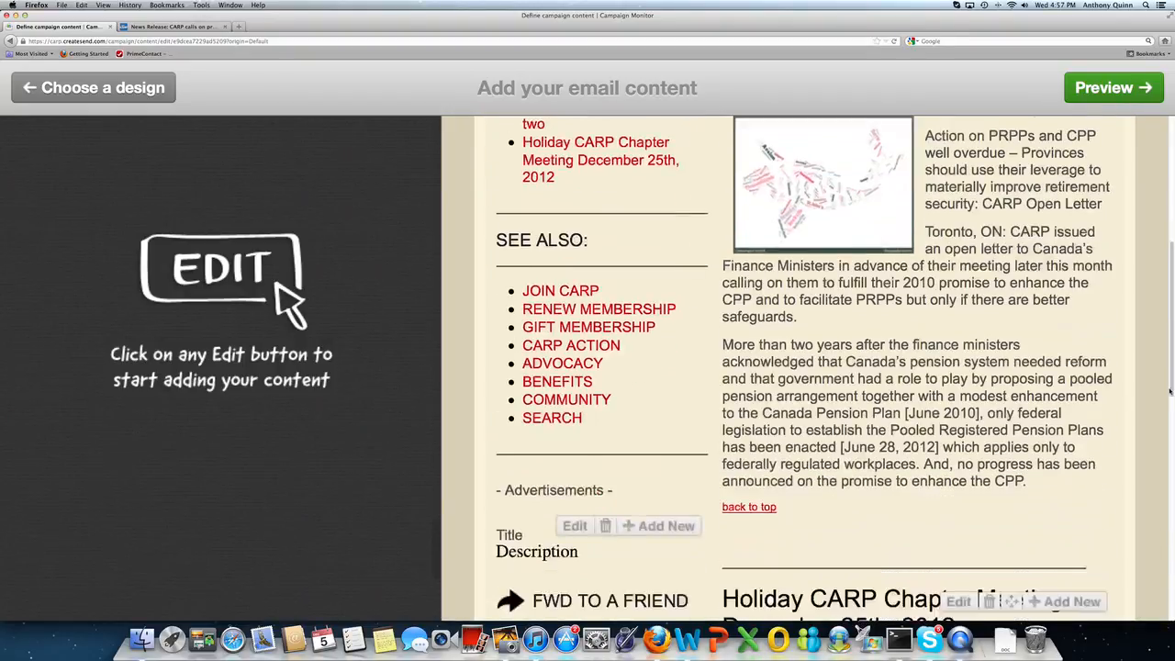
Step: Drag the Holiday CARP Chapter Meeting article above the first story
left_click_drag(1010, 470, 1020, 139)
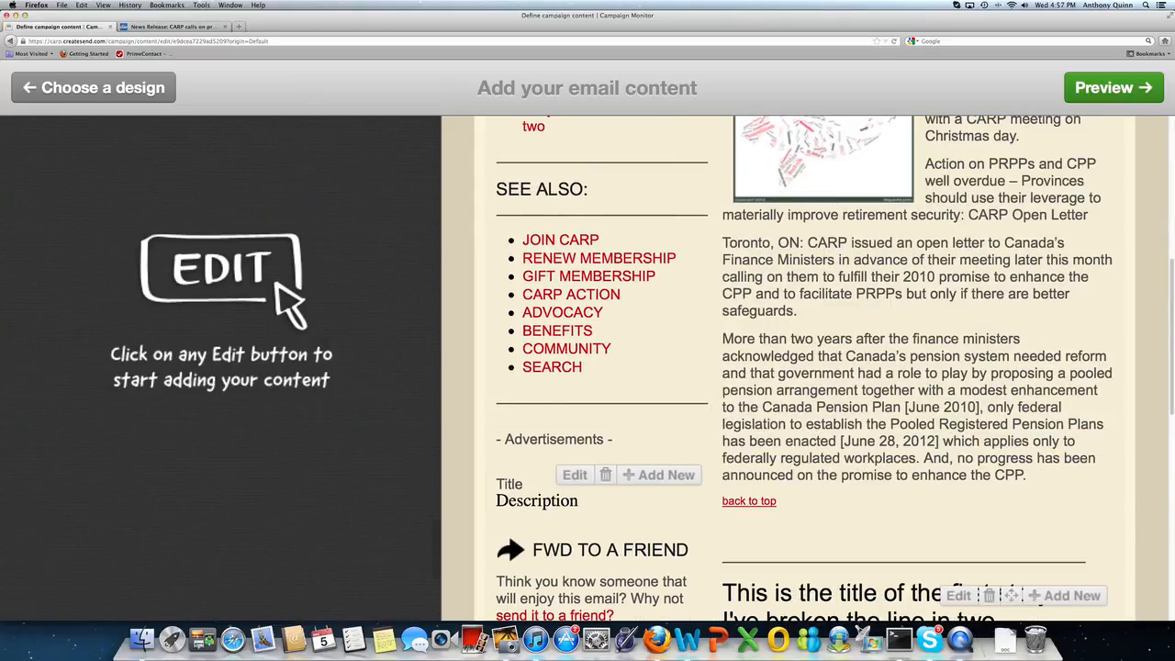
scroll(1170, 413, "down", 8)
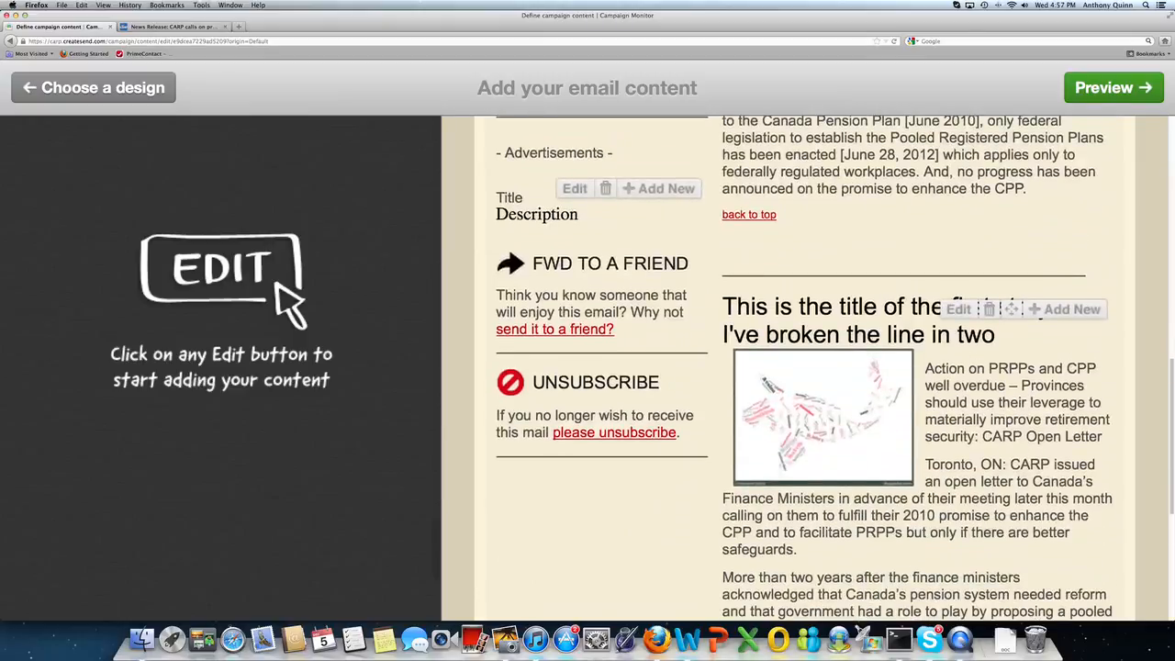
scroll(808, 368, "up", 10)
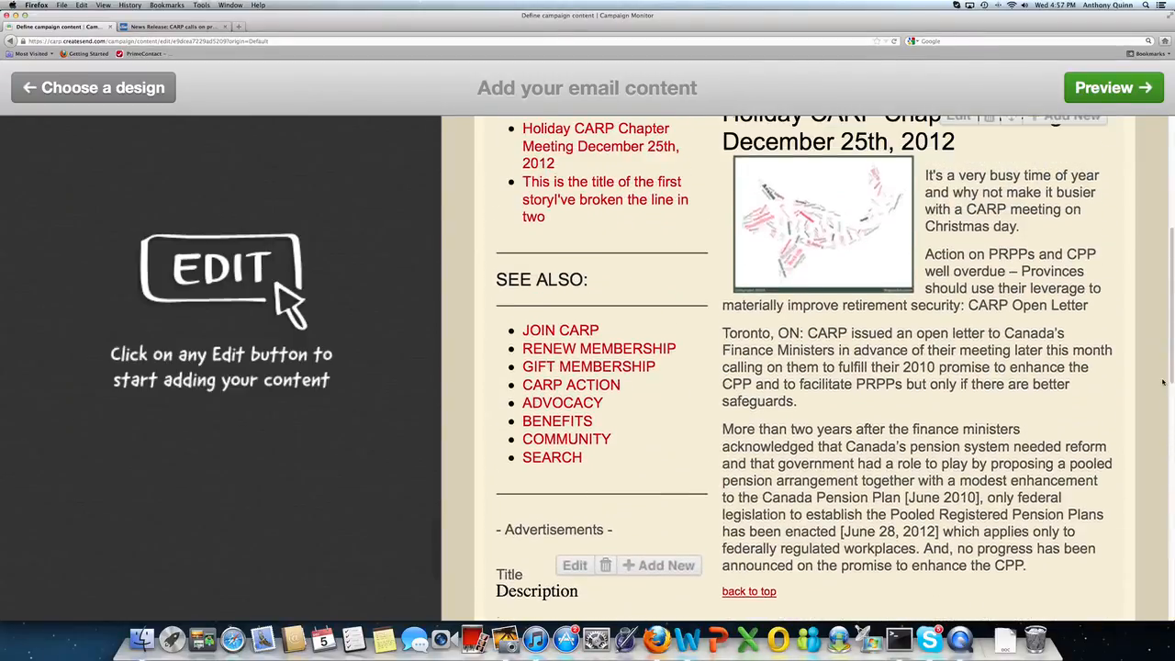
scroll(808, 367, "down", 5)
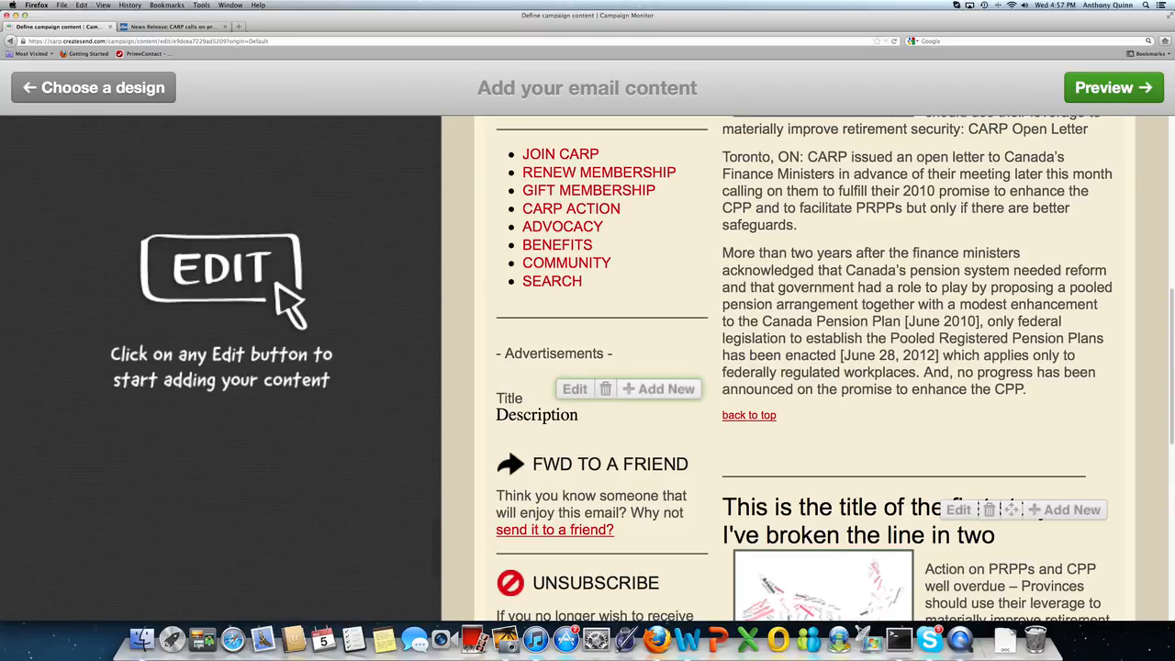
left_click(650, 391)
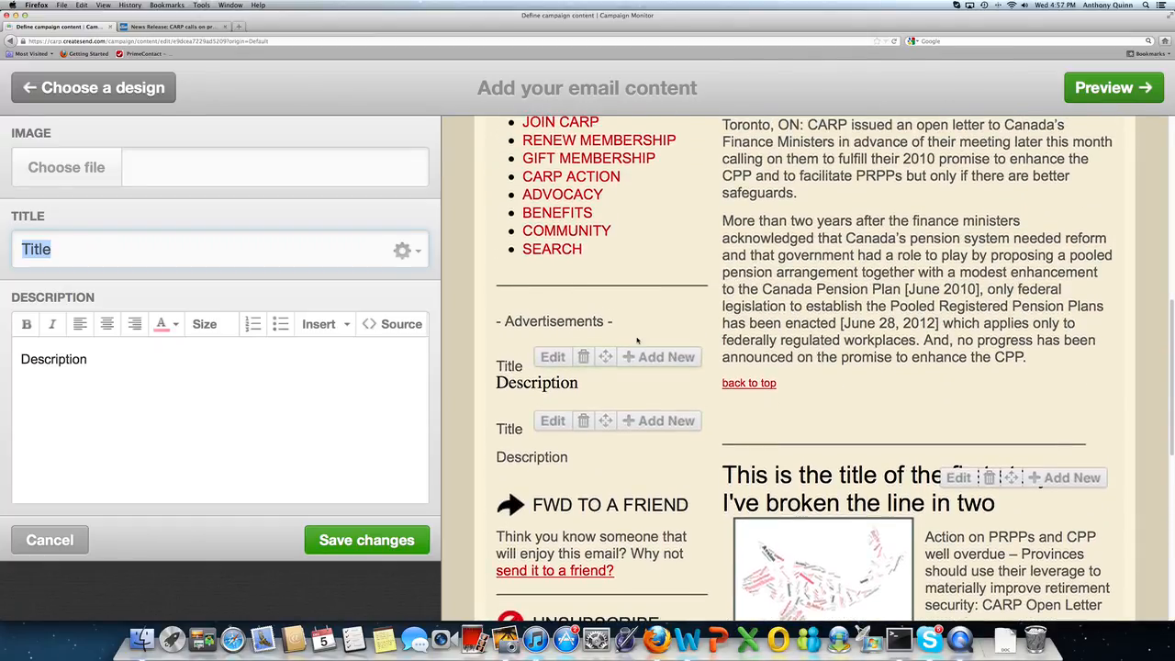
left_click(583, 420)
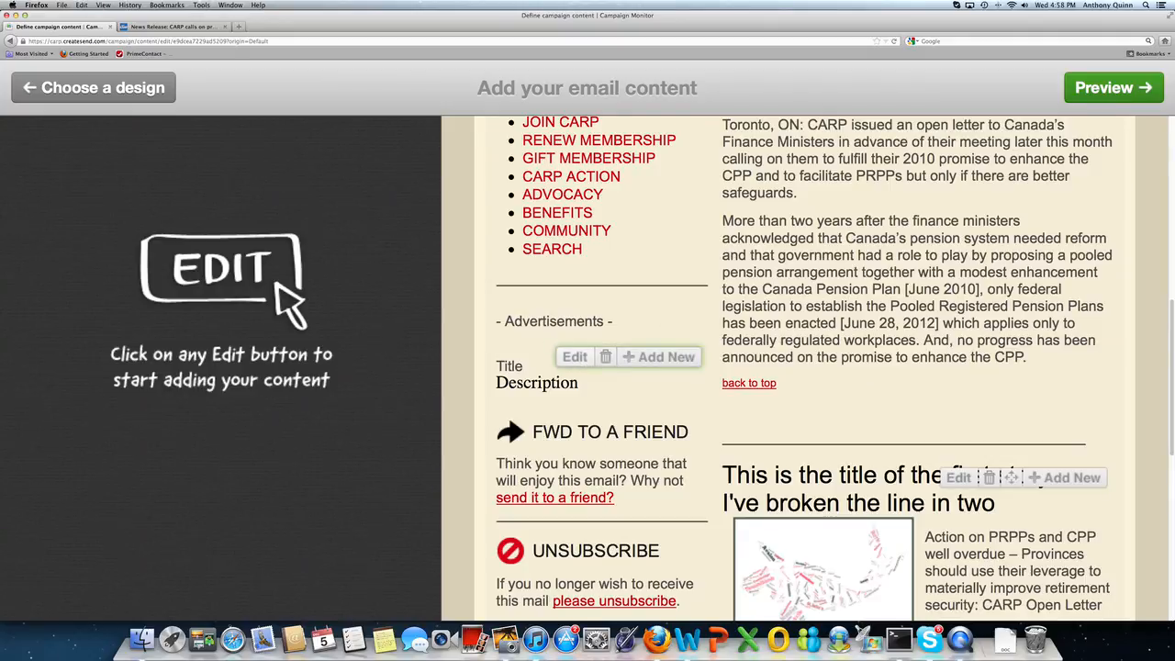
Step: Edit the advertisement and upload Wordle%20Fish.png as its image
left_click(575, 357)
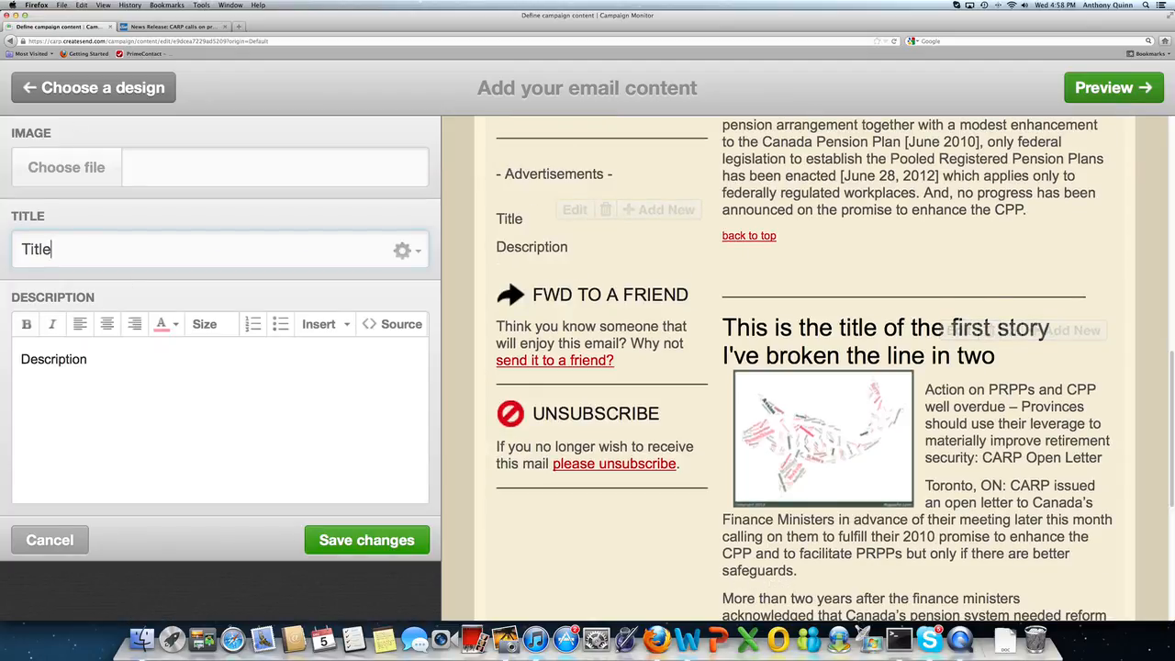
left_click(86, 168)
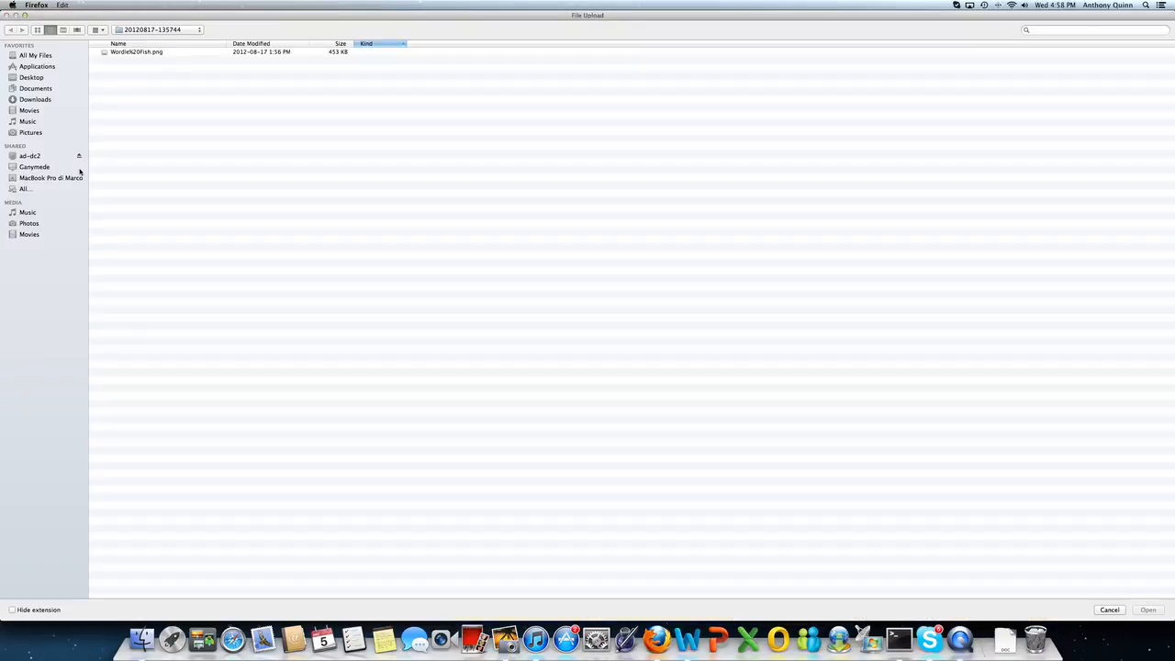
double_click(134, 54)
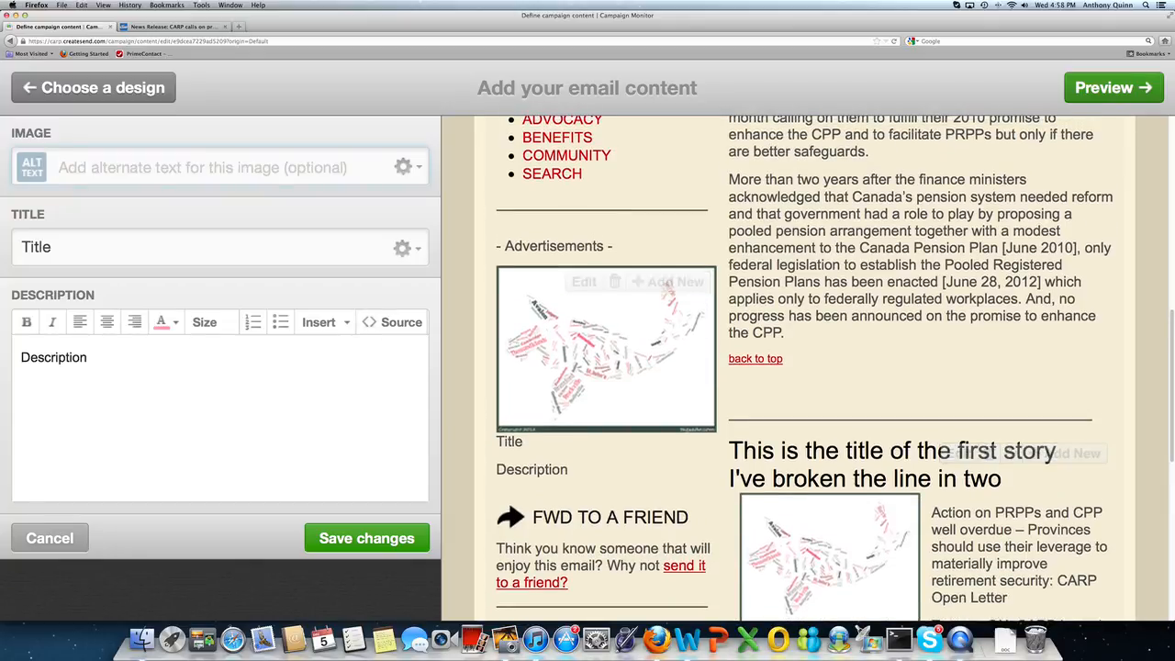
Step: Title the advertisement '20% off for CARP Members'
left_click(56, 250)
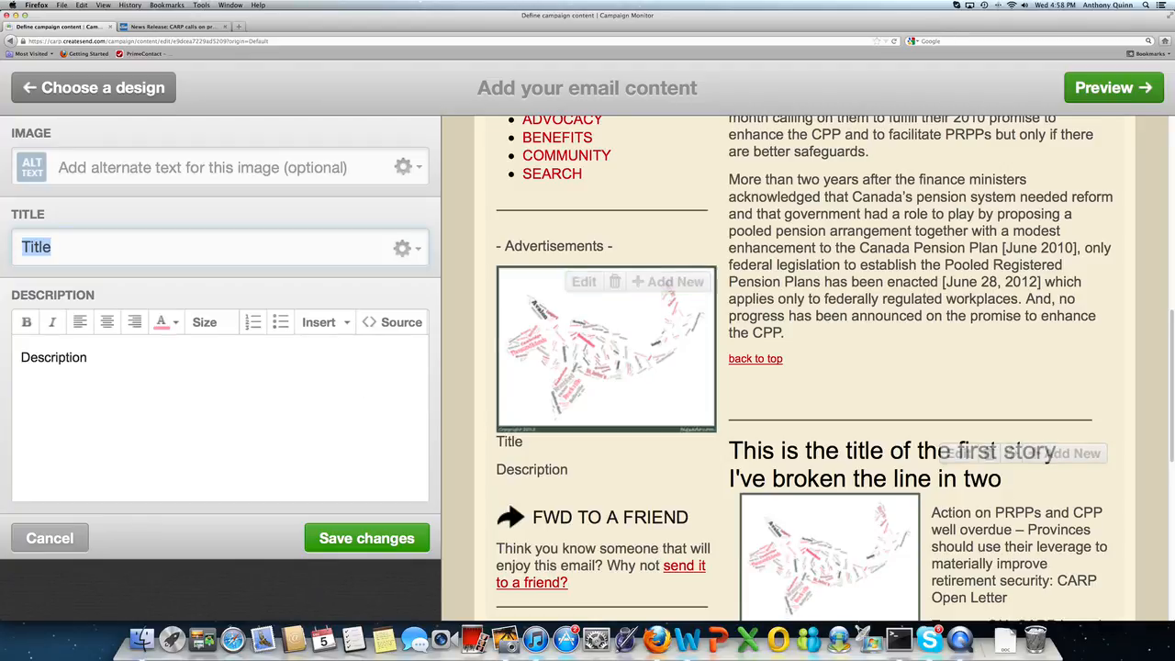
type("20")
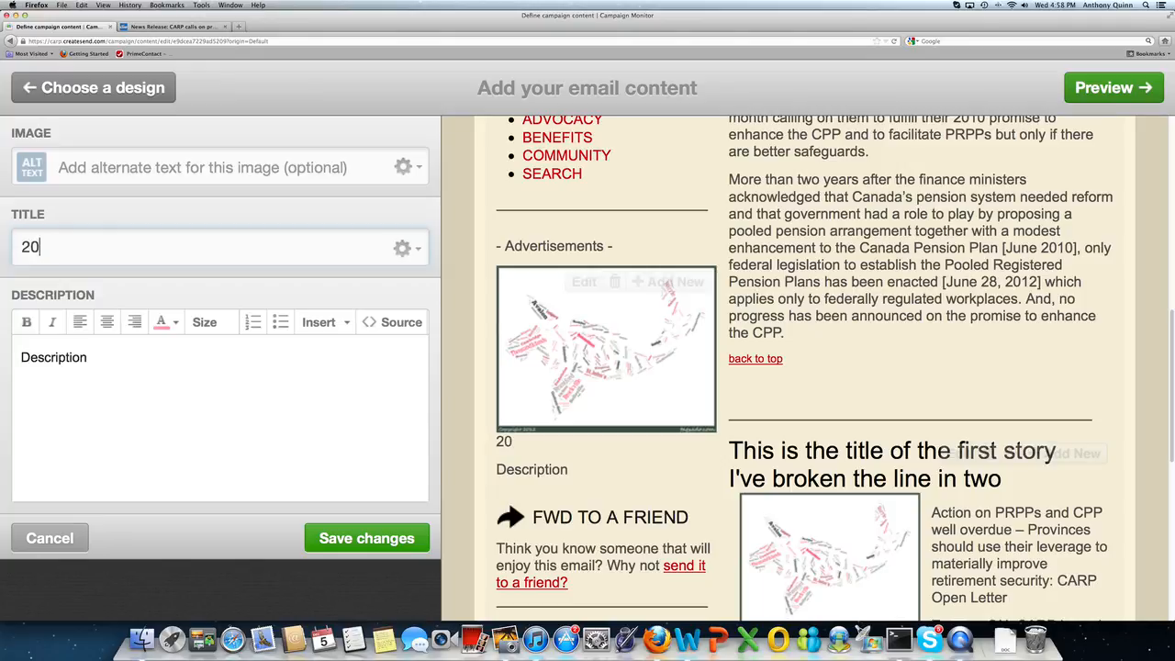
type("% off")
key("BackSpace")
key("BackSpace")
key("BackSpace")
type("off for CARP Me")
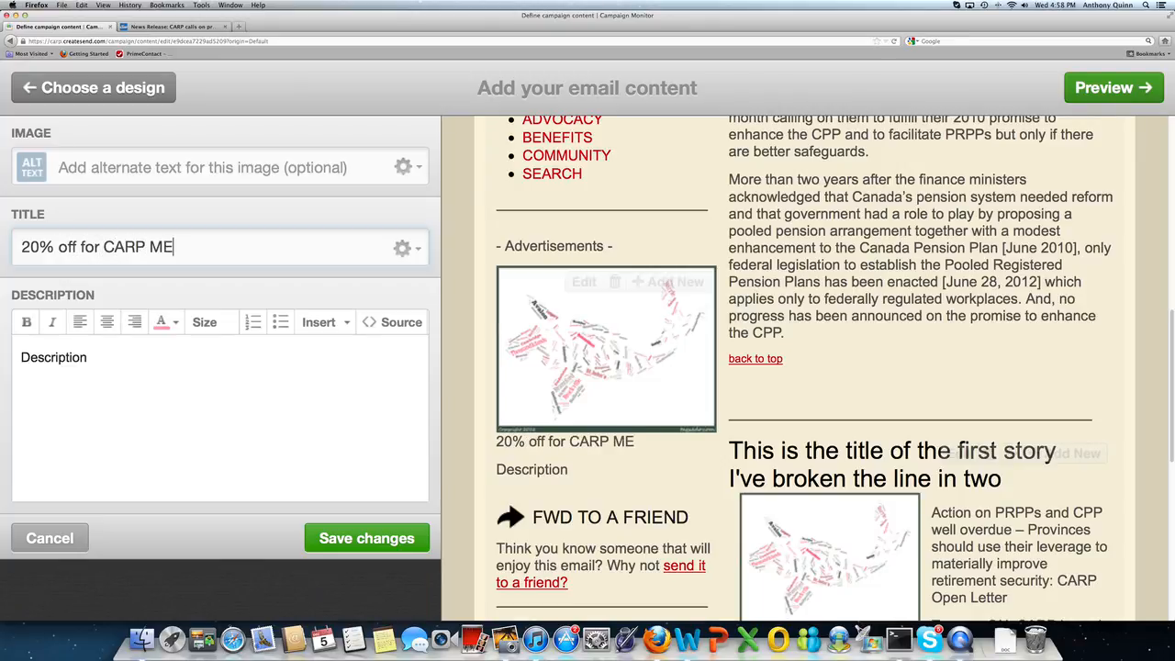
type("m")
key("BackSpace")
key("BackSpace")
type("embre")
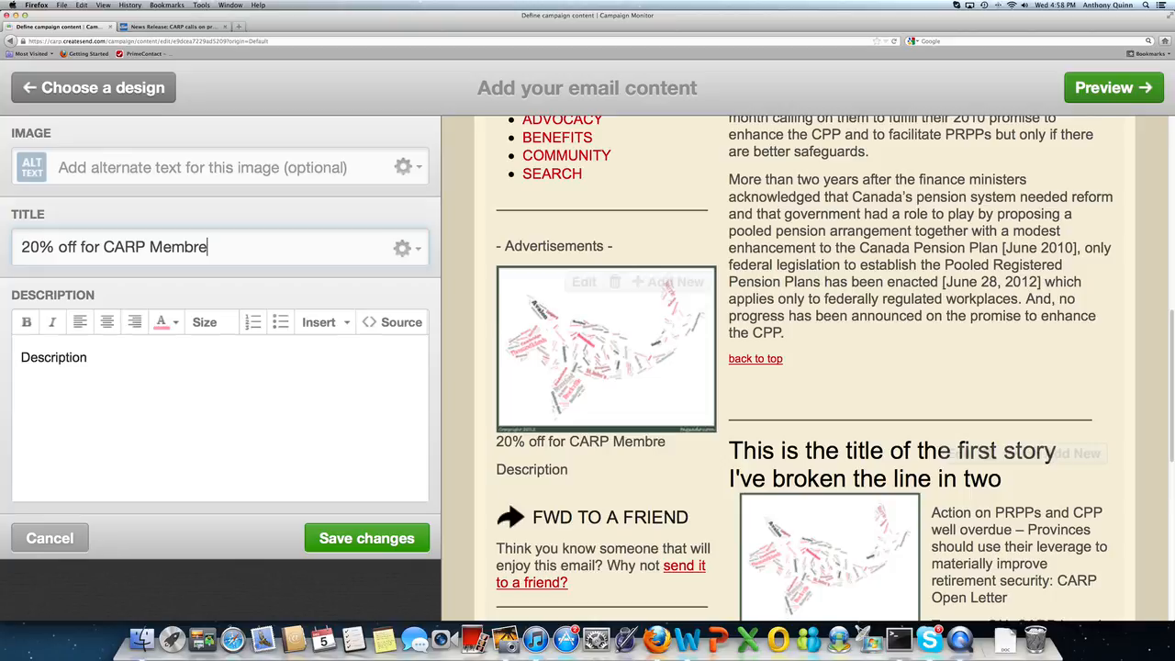
key("BackSpace")
key("BackSpace")
type("ers")
left_click(404, 248)
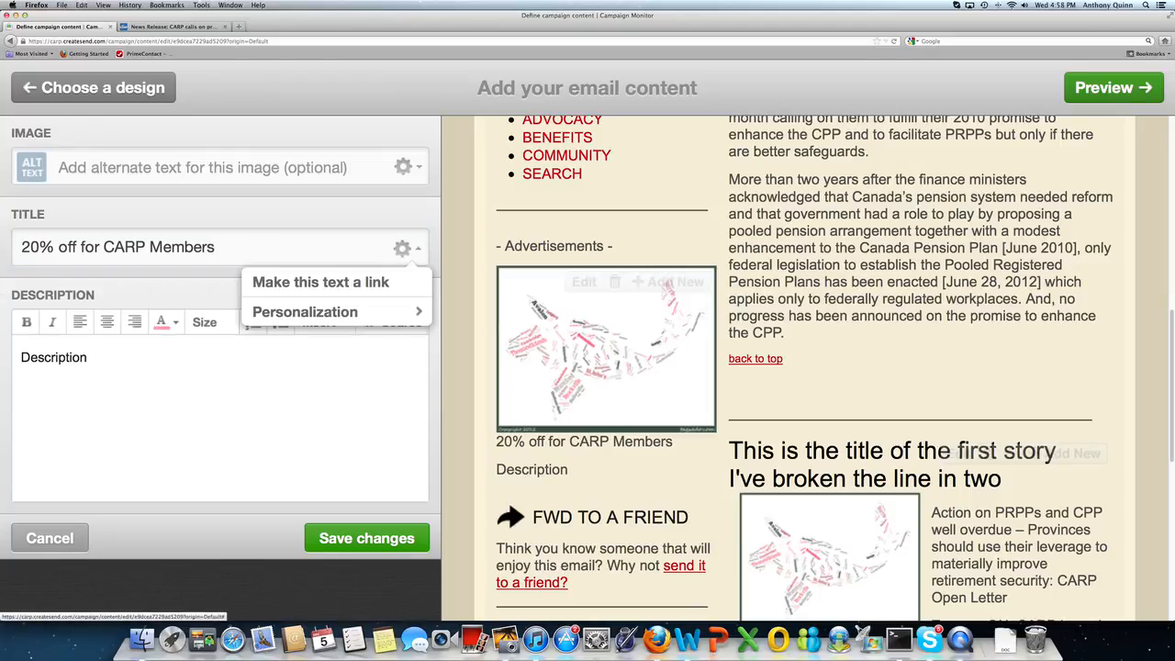
Step: Link the ad title to the contact's e-mail address with subject 'Msg. from CARP member'
left_click(320, 282)
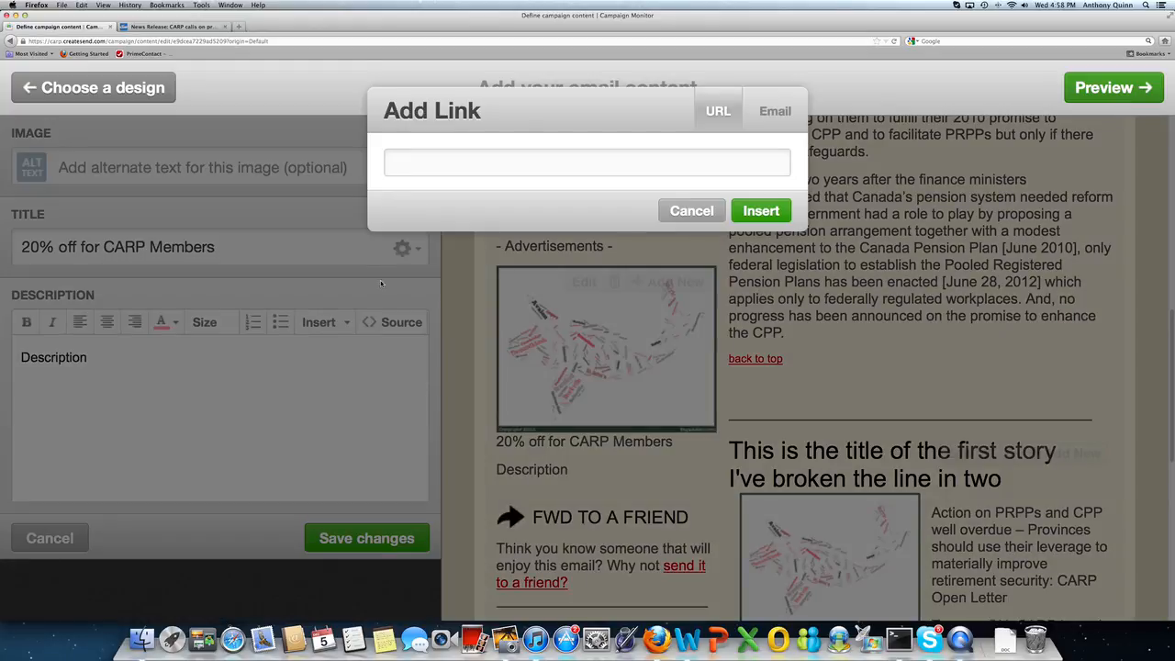
type("www.carp.ca")
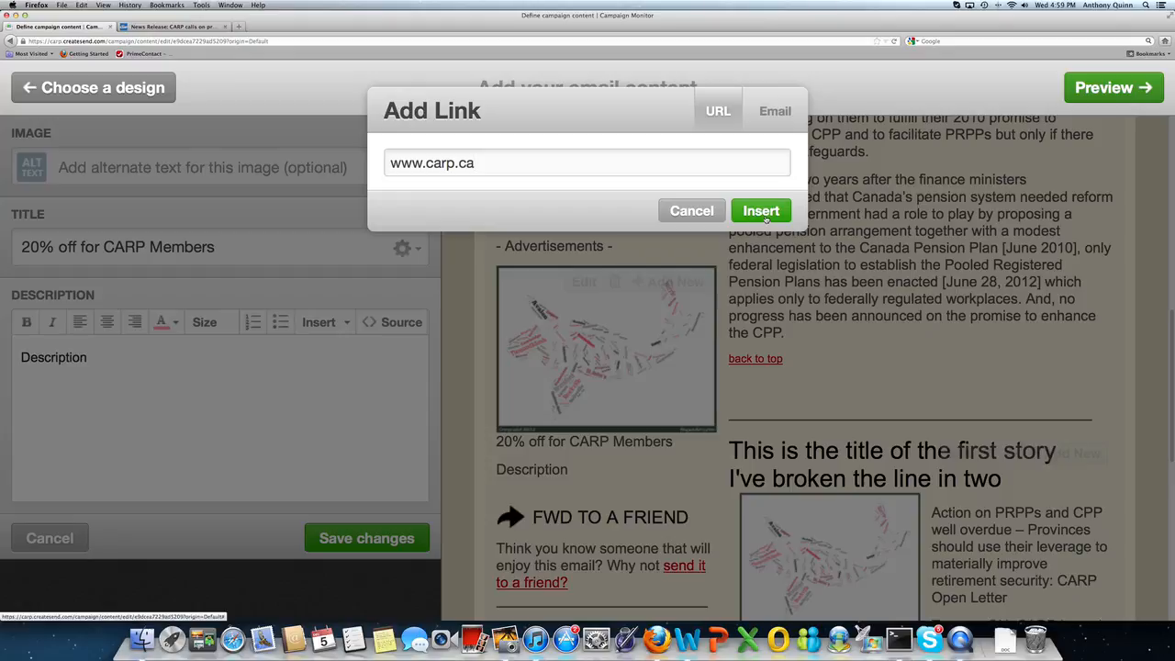
left_click(775, 112)
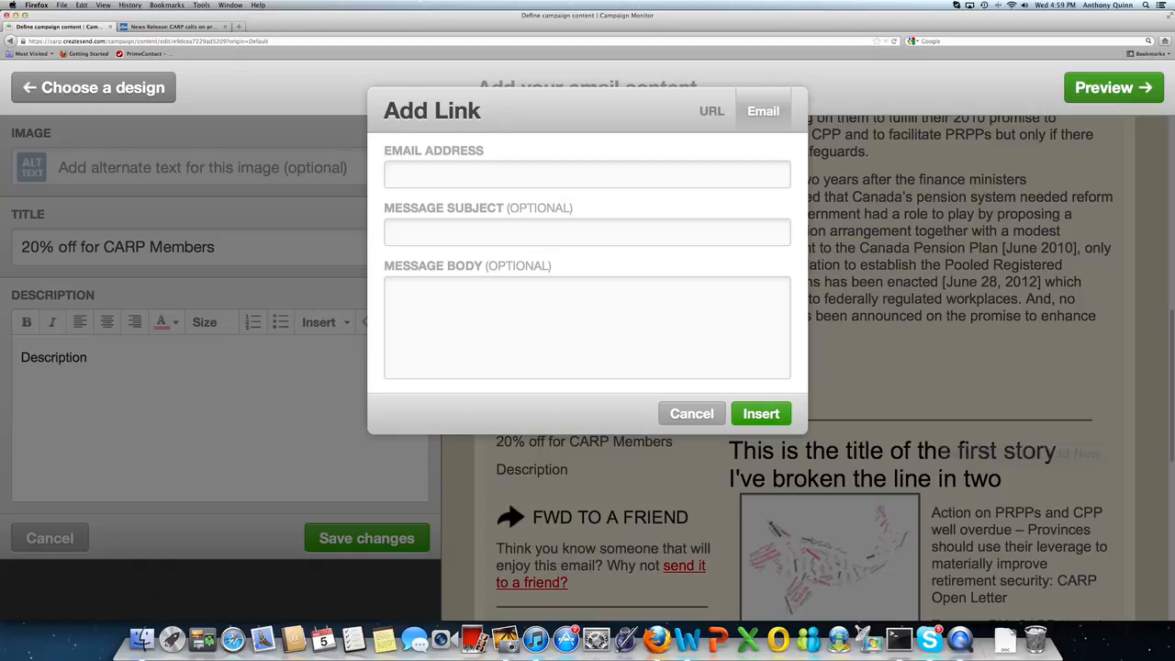
key("Tab")
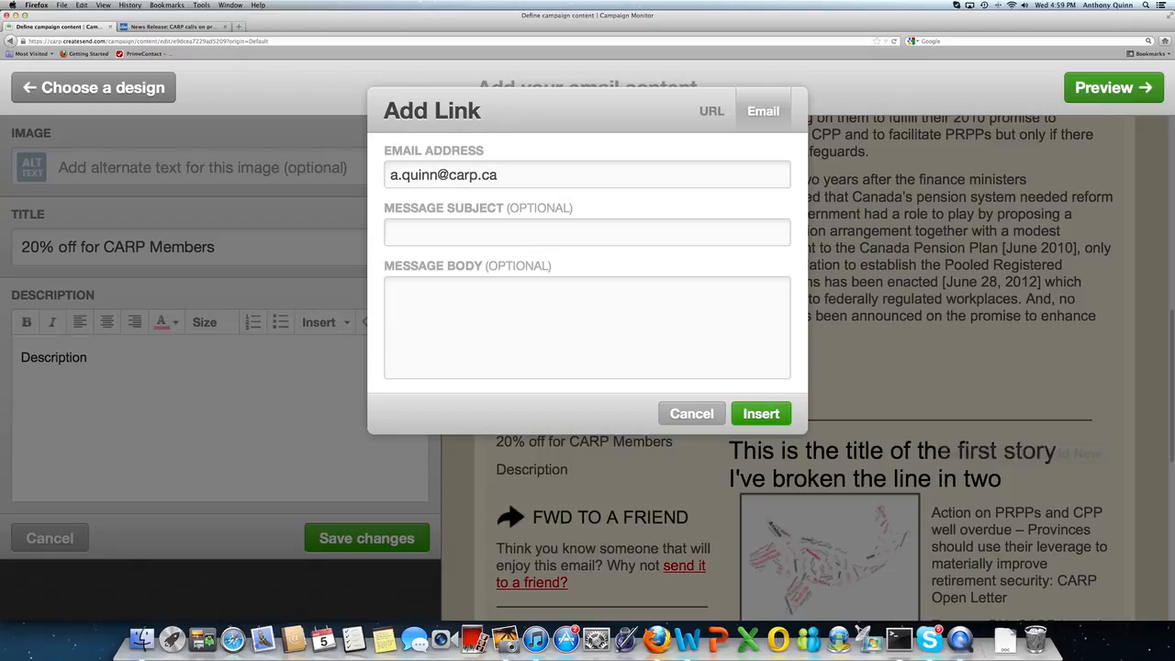
type("Msg. from CARO")
key("BackSpace")
type("P")
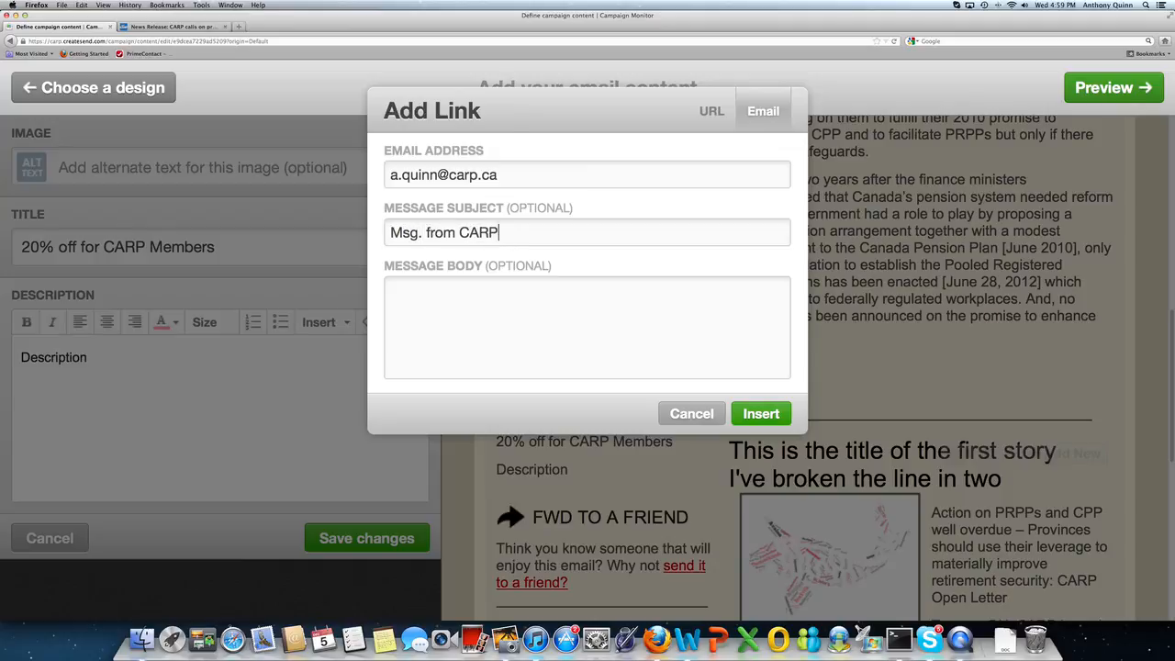
type(" member")
left_click(776, 417)
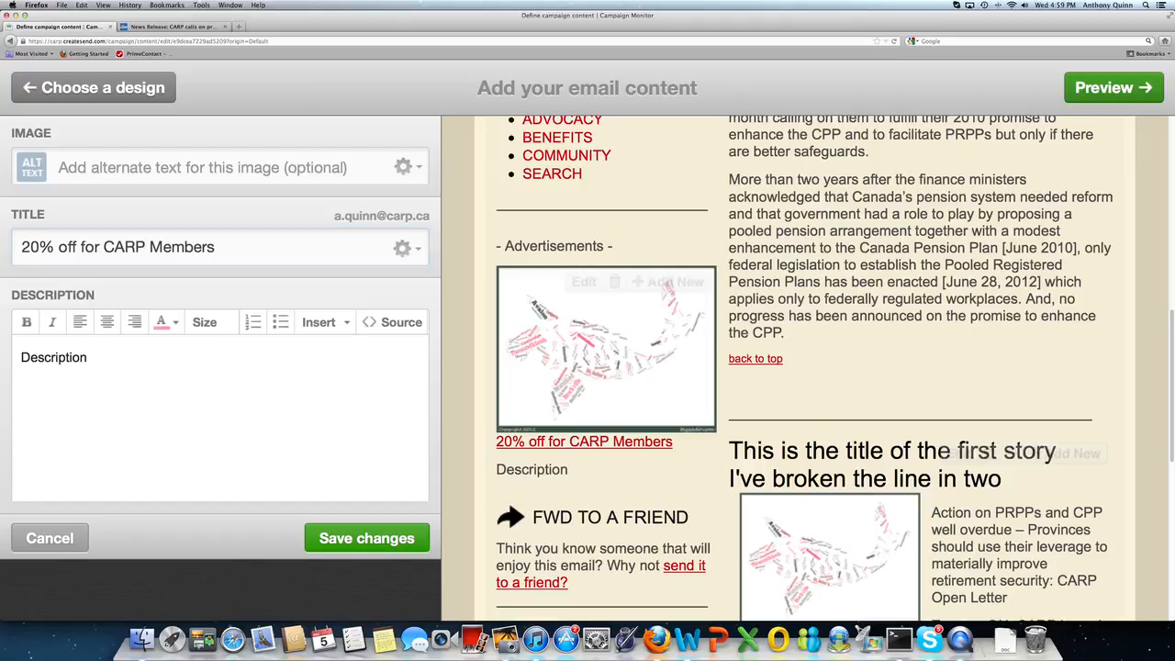
left_click_drag(88, 357, 19, 357)
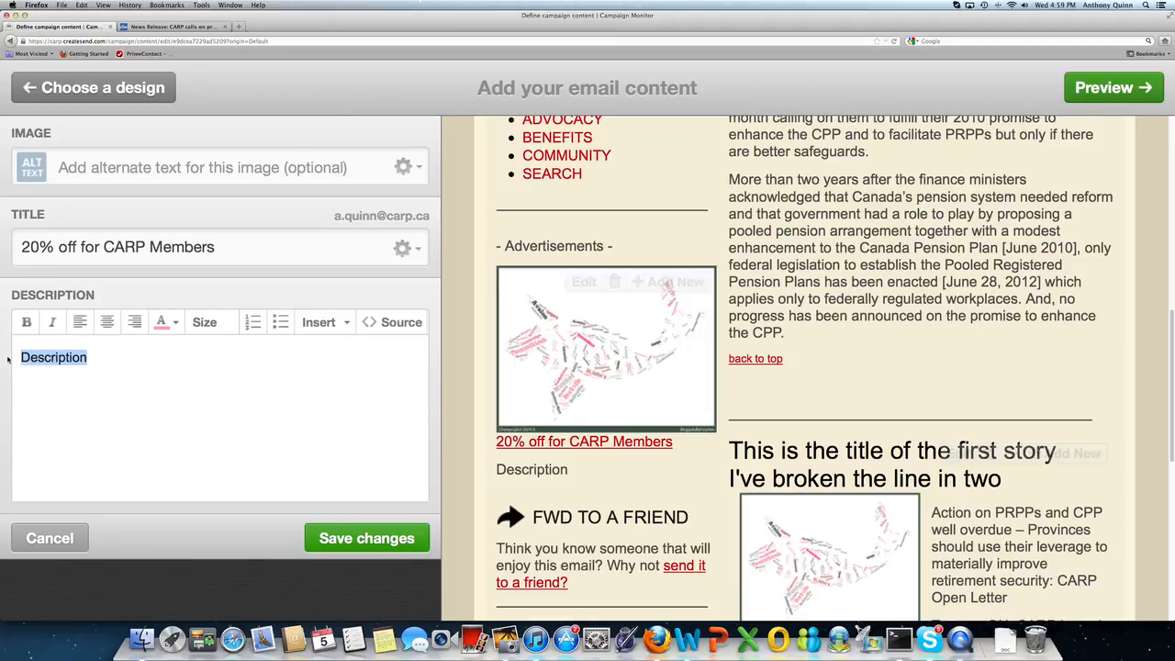
Step: Begin the ad description: CARP members receive a great deal with us, 20% off all purchases
type("CARP memve")
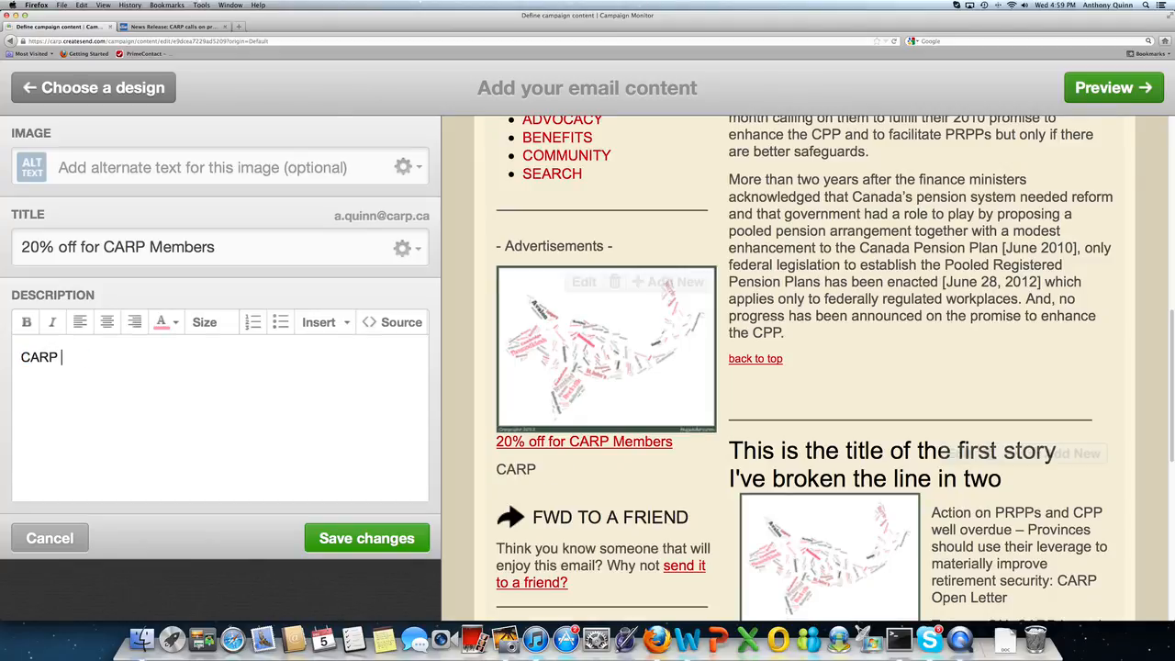
key("BackSpace")
key("BackSpace")
type("bers")
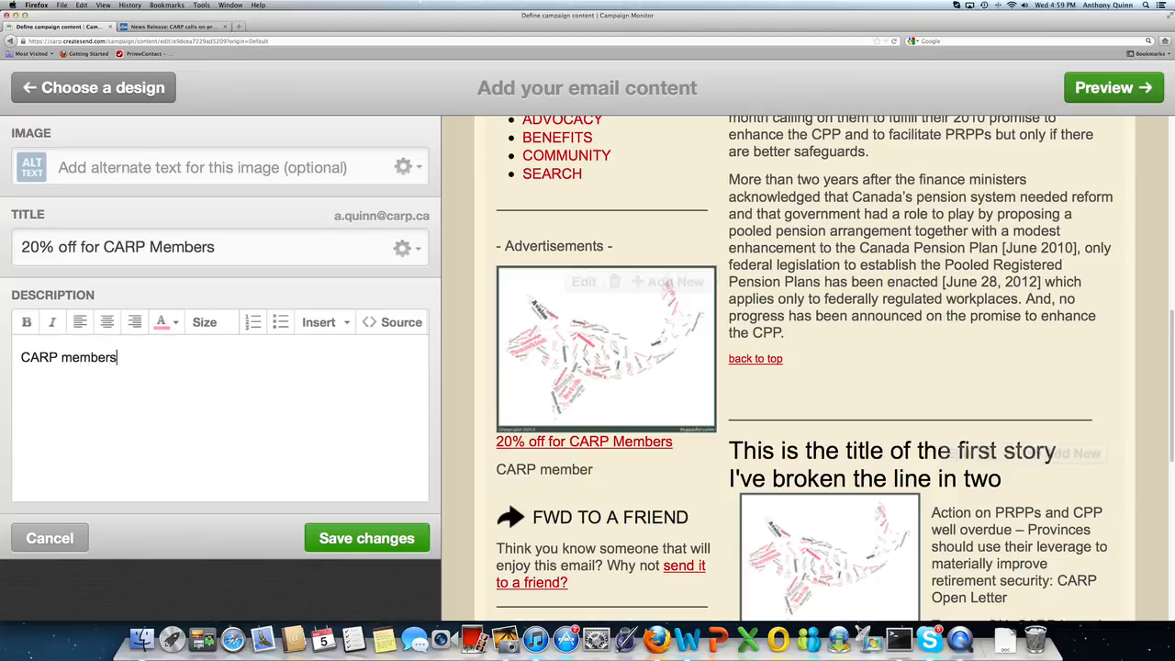
type(" recieve a grea")
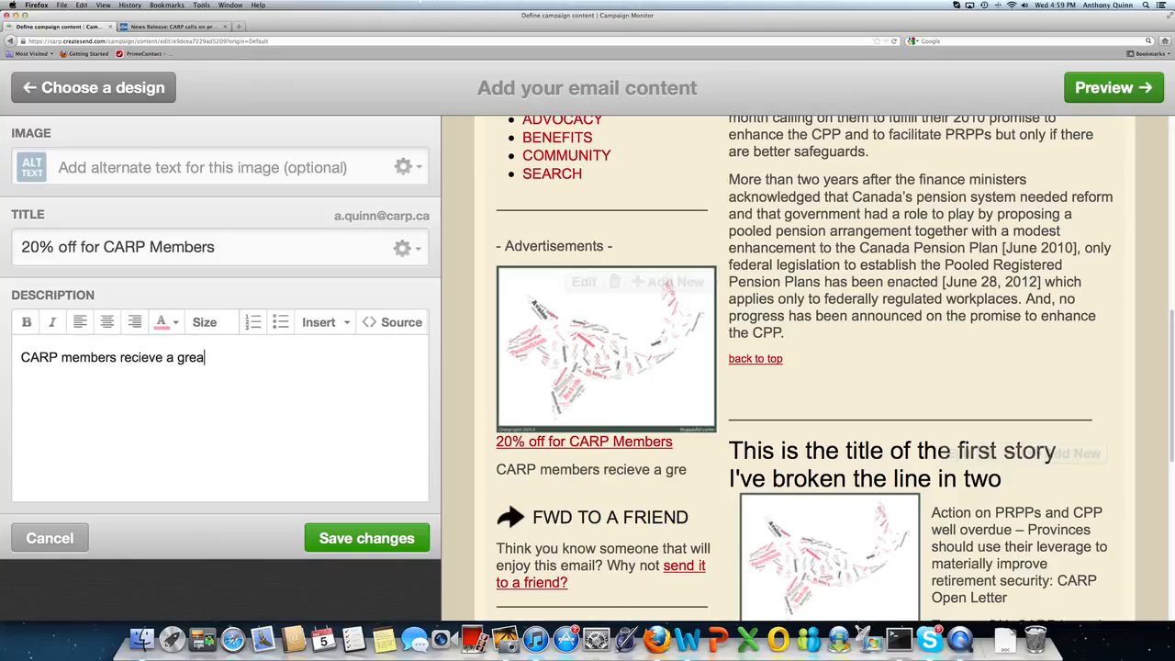
type("t deal with")
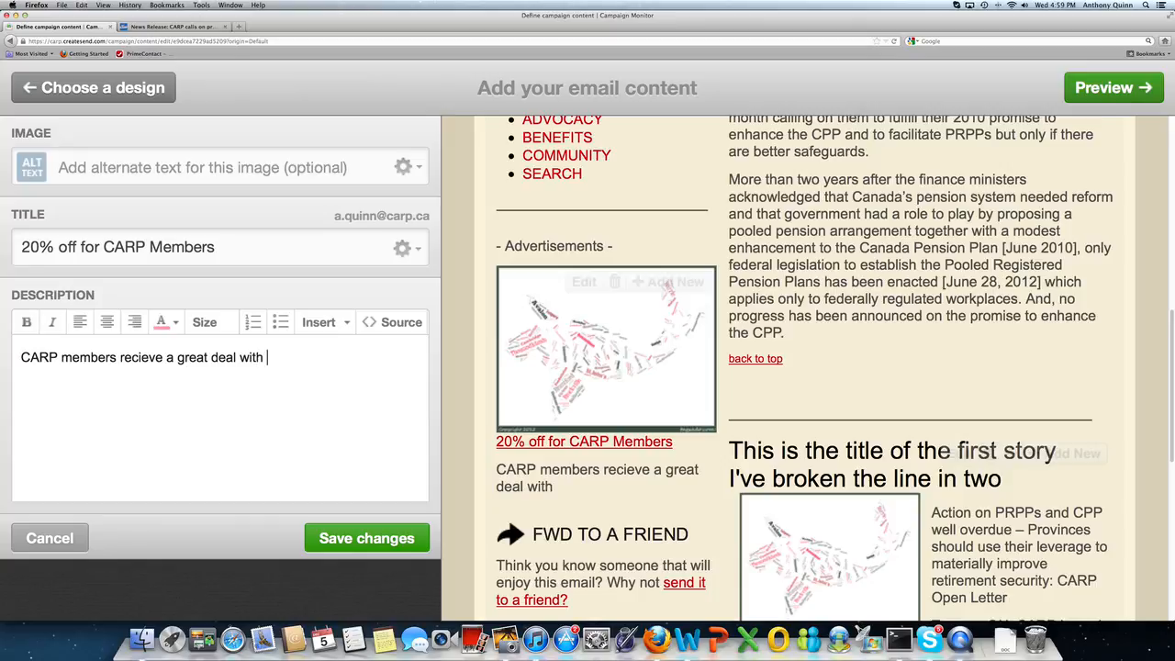
key("BackSpace")
key("BackSpace")
key("BackSpace")
key("BackSpace")
key("BackSpace")
type("with u")
type("s.  20")
type("% off")
key("BackSpace")
key("BackSpace")
key("BackSpace")
key("BackSpace")
key("BackSpace")
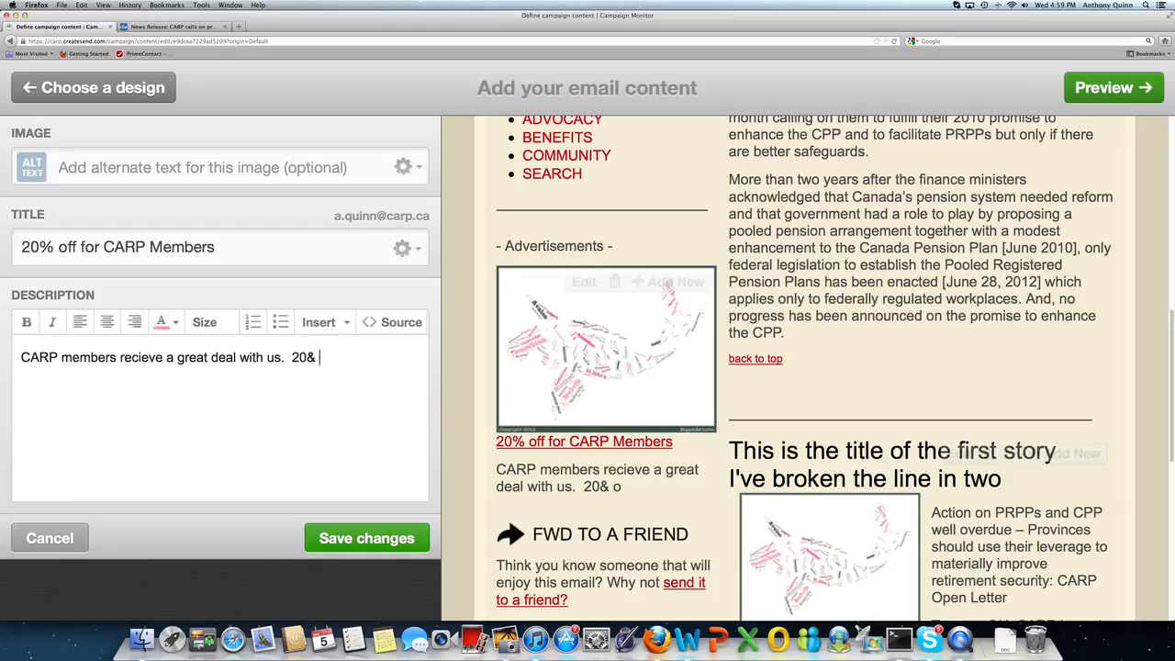
type("% off all you r")
key("BackSpace")
key("BackSpace")
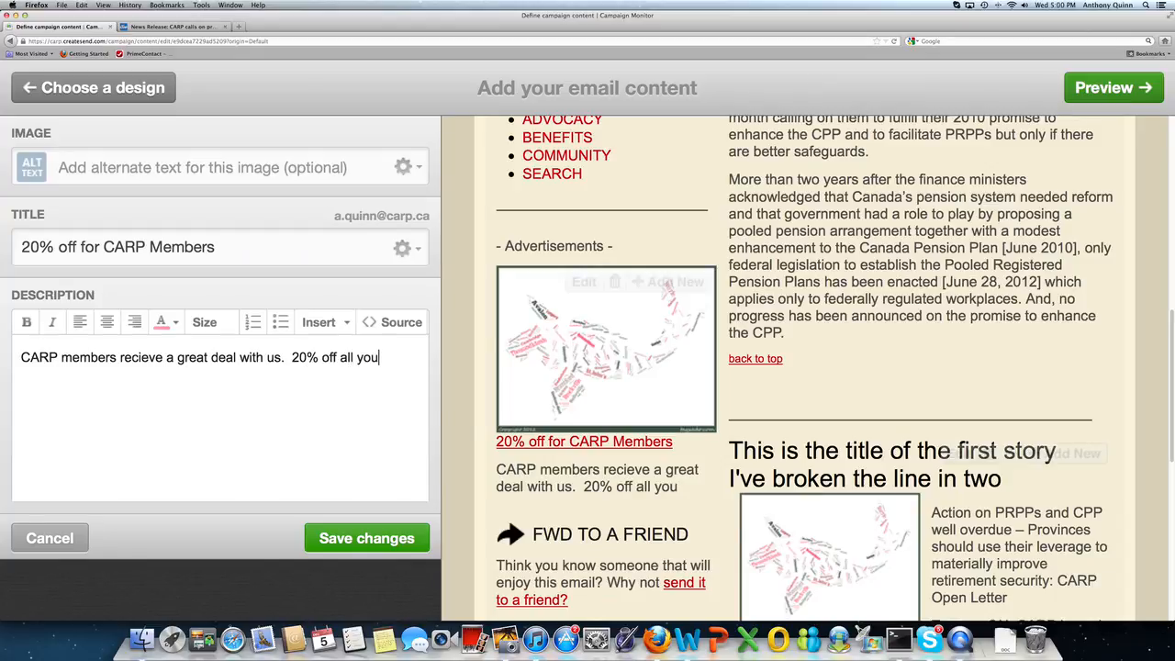
type("r purchased")
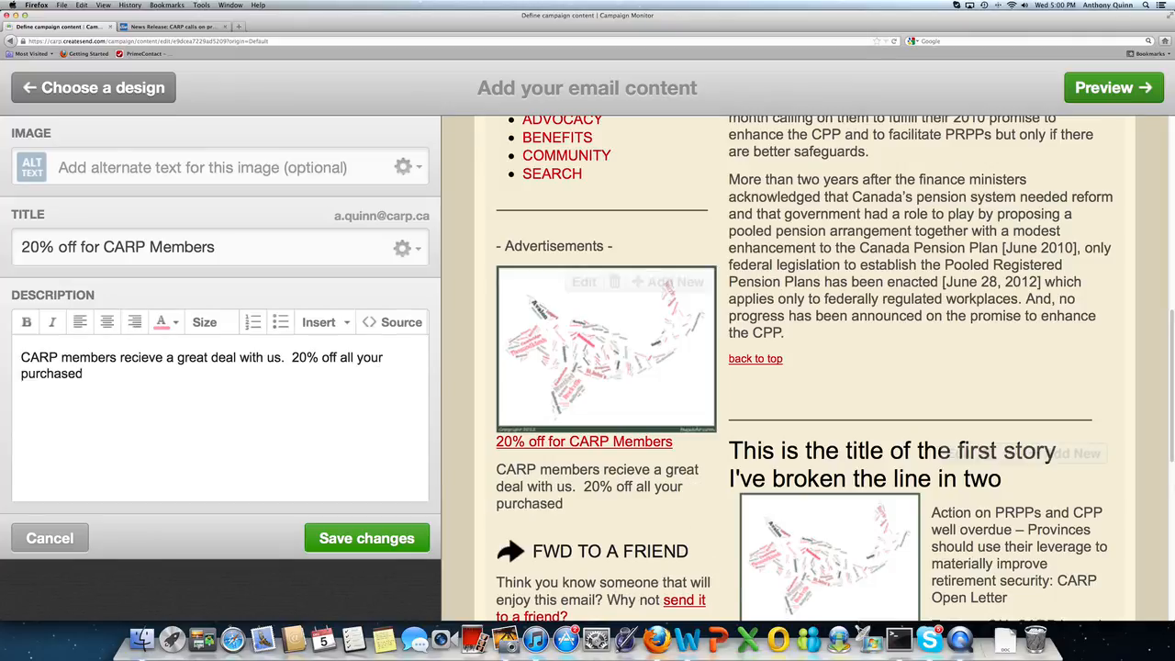
key("BackSpace")
type("s and evefy")
Step: Finish the description offering every CARP member who comes in this week a free bucket of squid
key("BackSpace")
key("BackSpace")
type("ery")
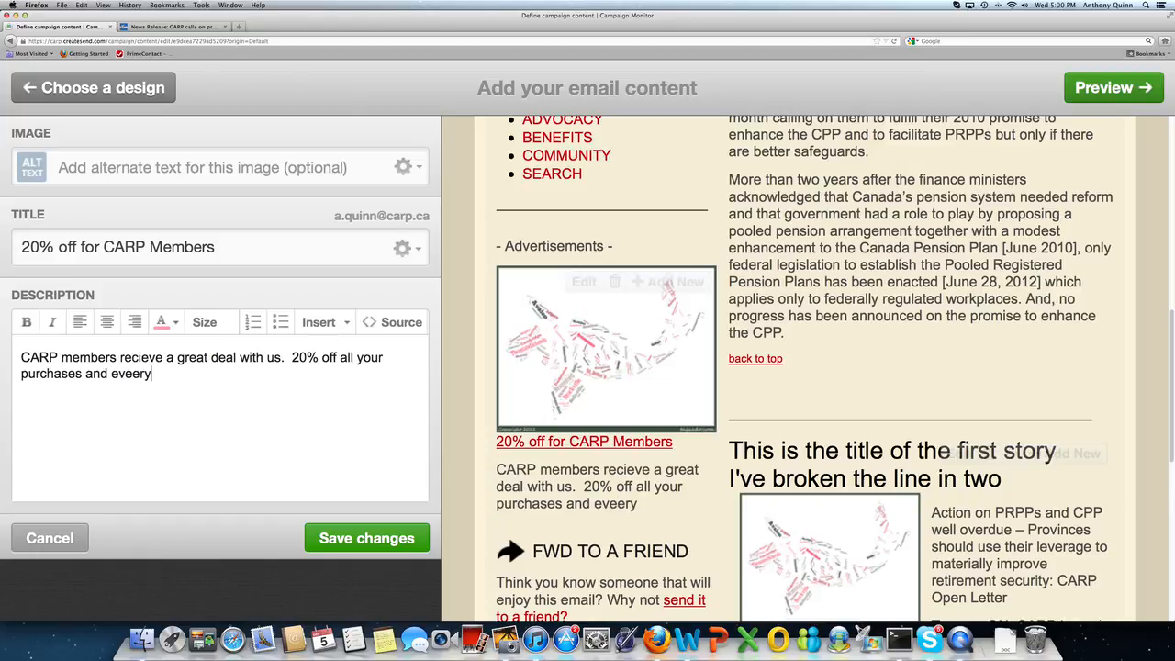
key("BackSpace")
key("BackSpace")
key("BackSpace")
type("ry CARP members co")
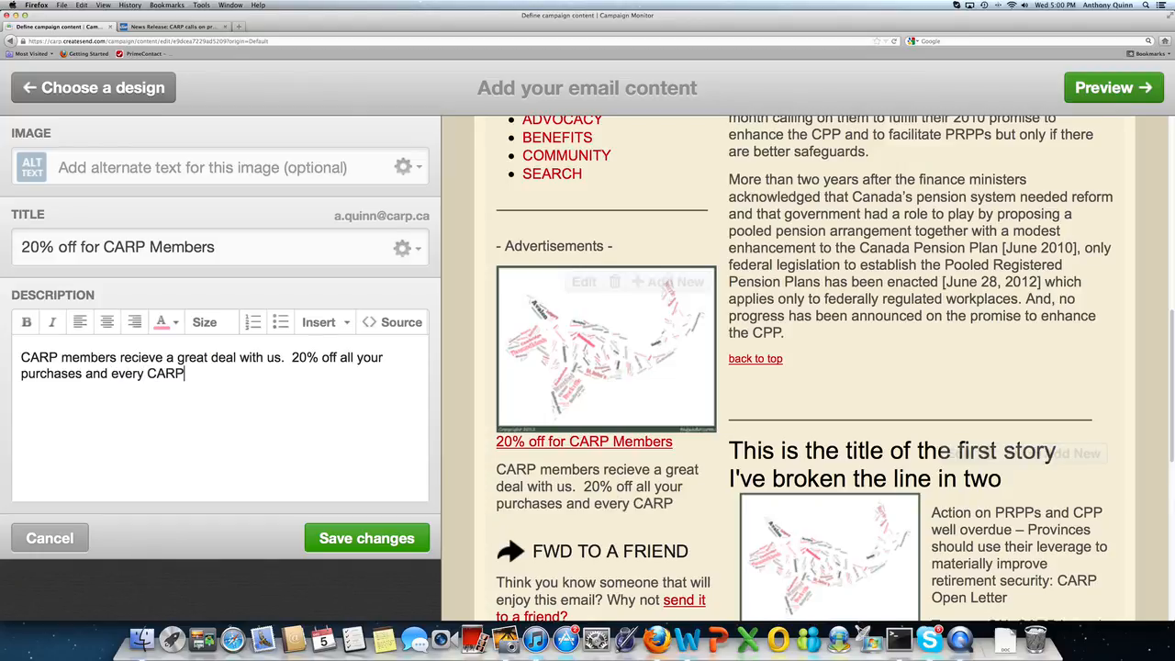
key("BackSpace")
key("BackSpace")
key("BackSpace")
key("BackSpace")
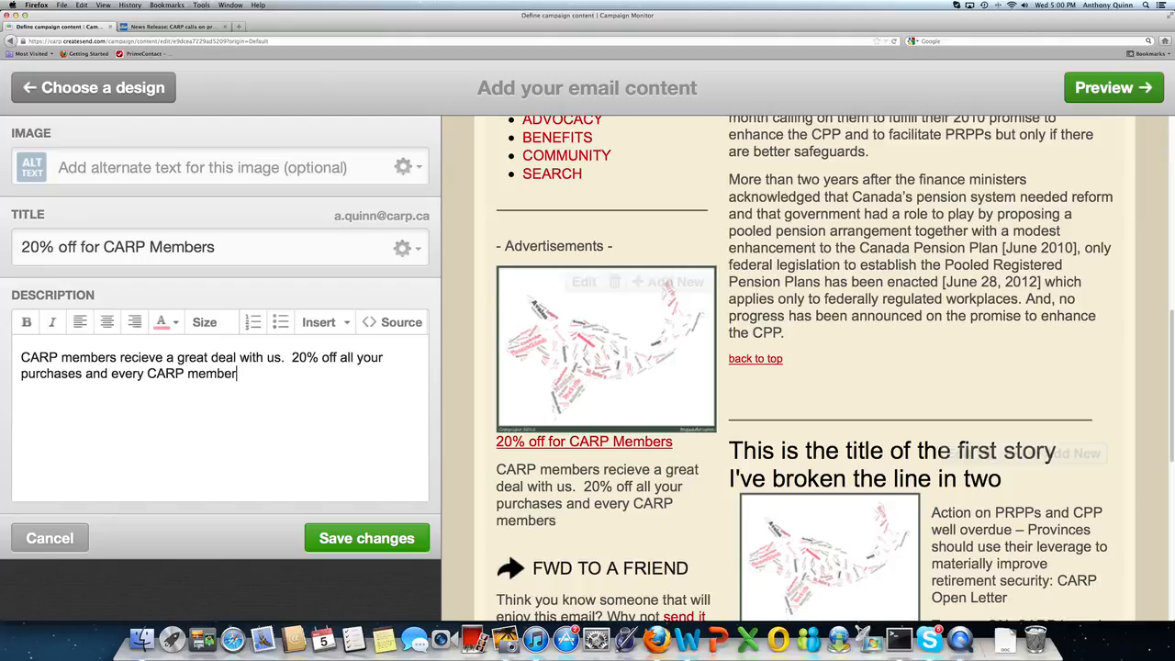
type("who comes in this week e")
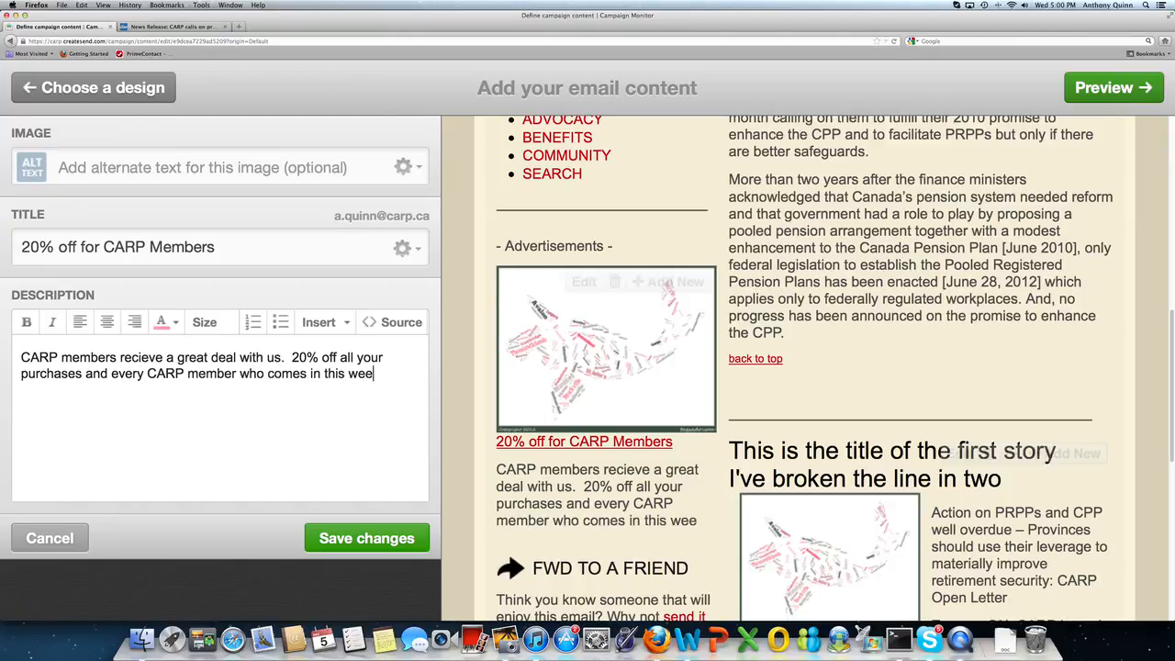
key("BackSpace")
type("get a free ")
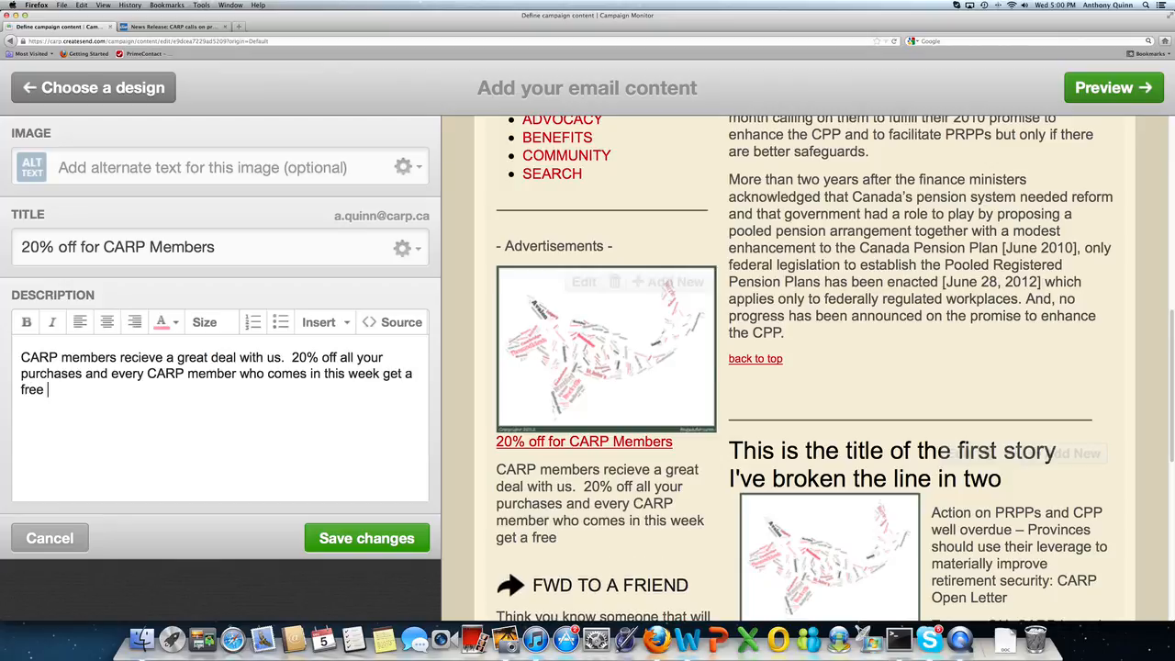
type("bucket of squid.")
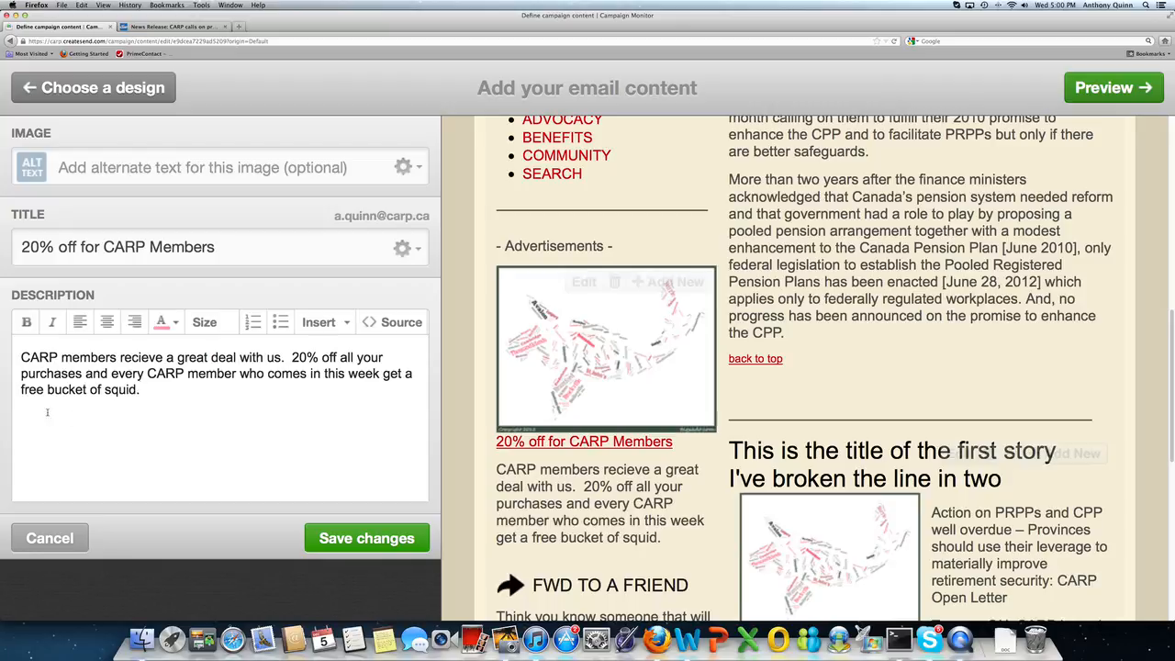
Step: Save the squid-offer advertisement description
left_click(371, 539)
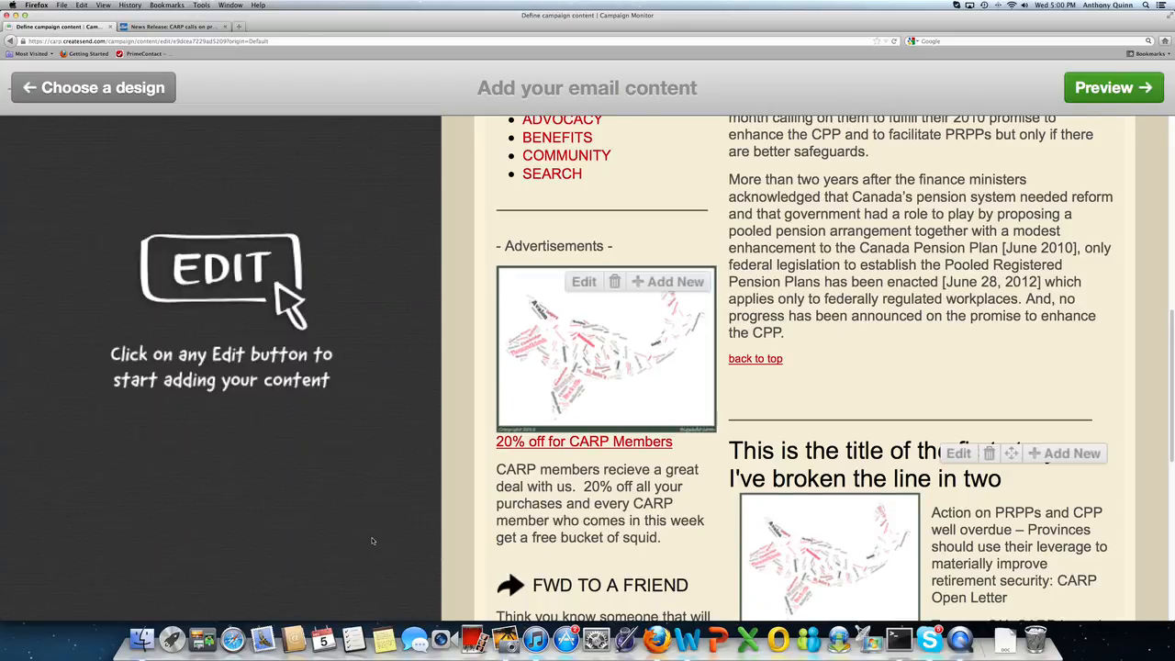
scroll(565, 407, "down", 3)
scroll(566, 408, "up", 10)
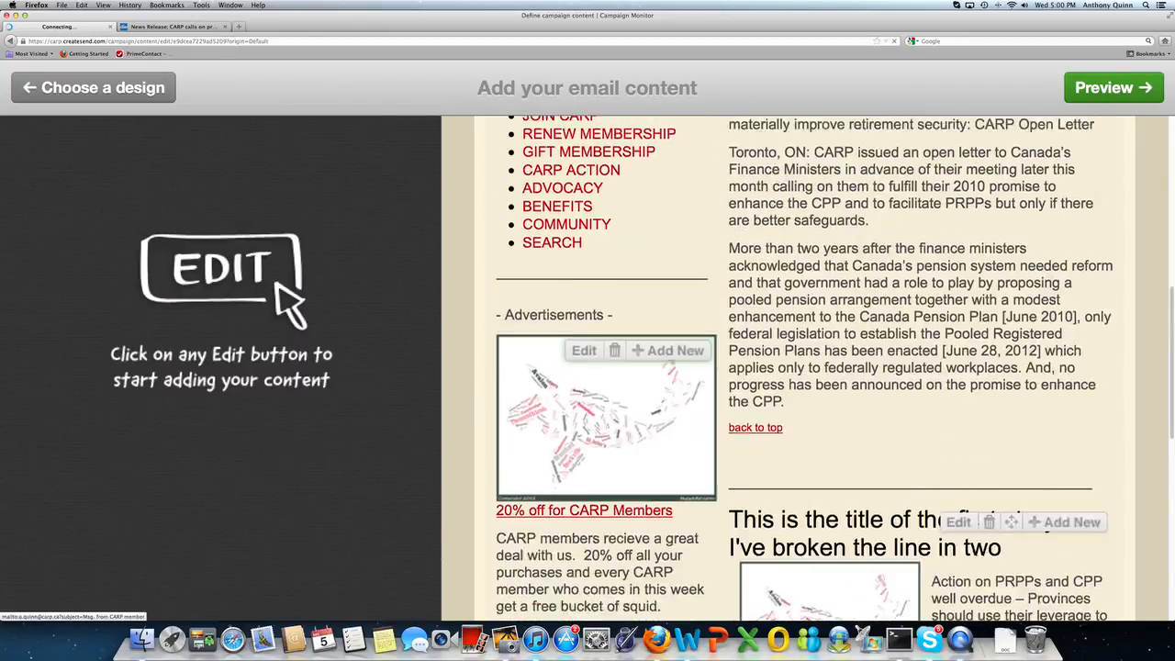
scroll(567, 411, "down", 10)
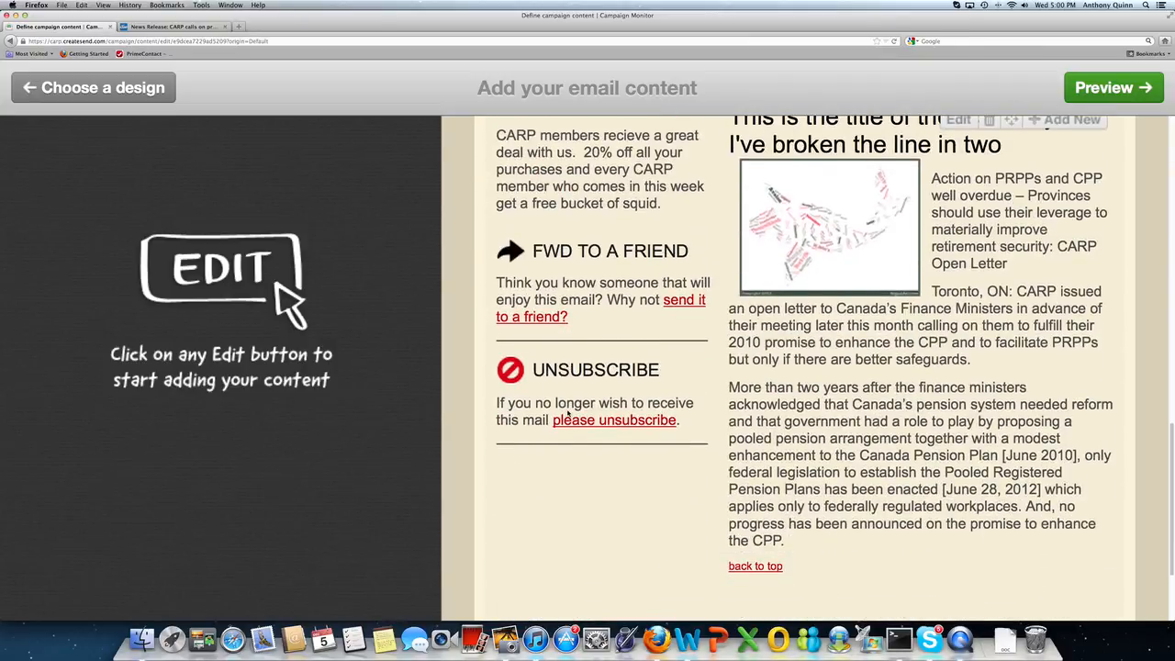
scroll(567, 410, "up", 5)
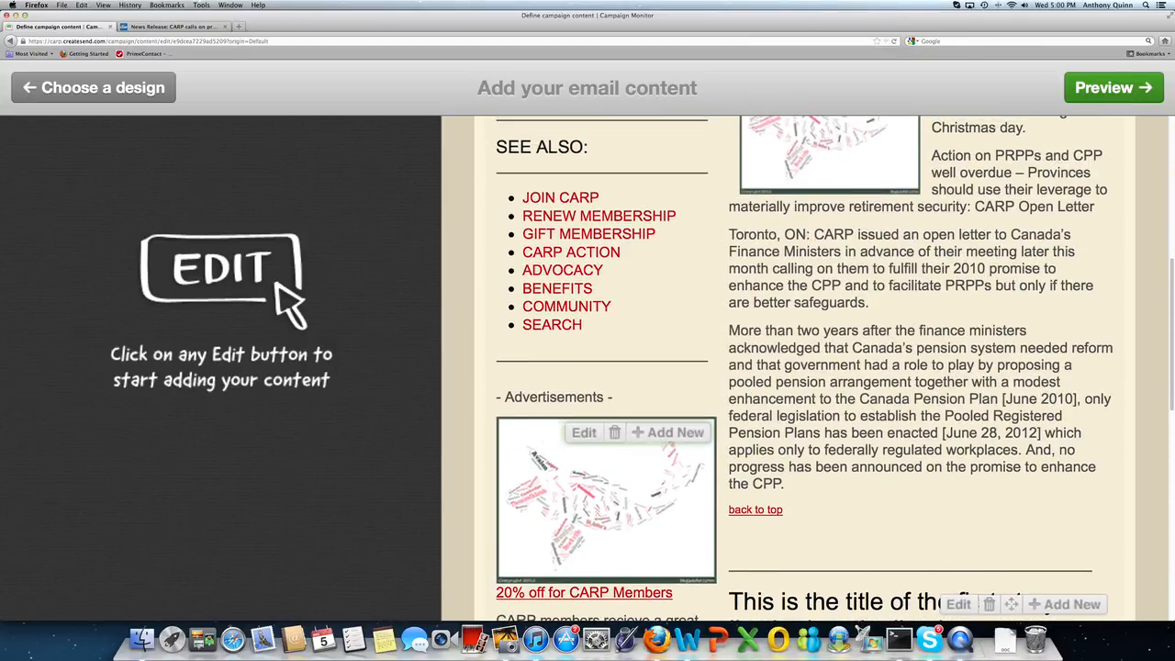
Step: Add a second advertisement item and upload Wordle%20Fish.png for it
left_click(670, 435)
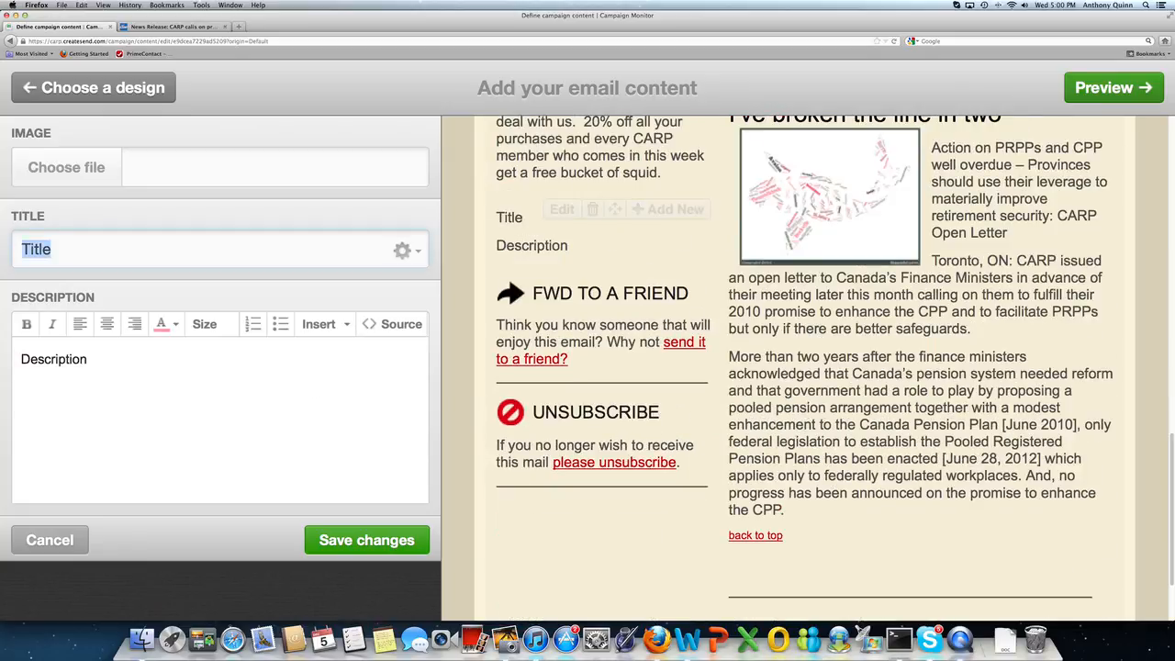
left_click(47, 171)
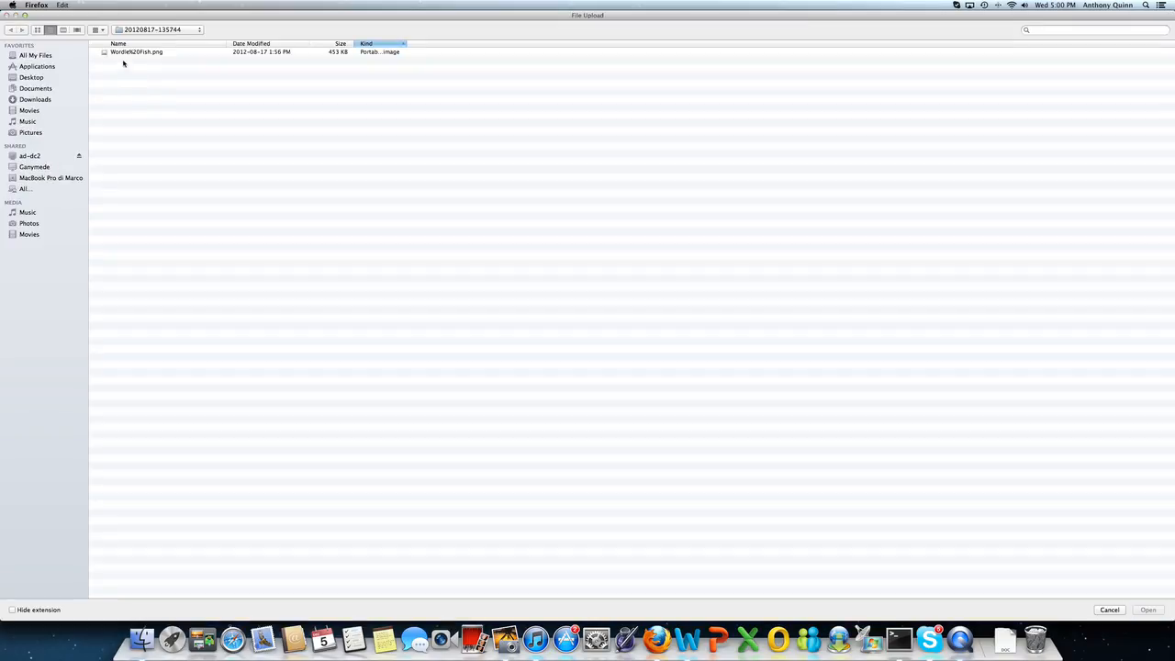
left_click(126, 52)
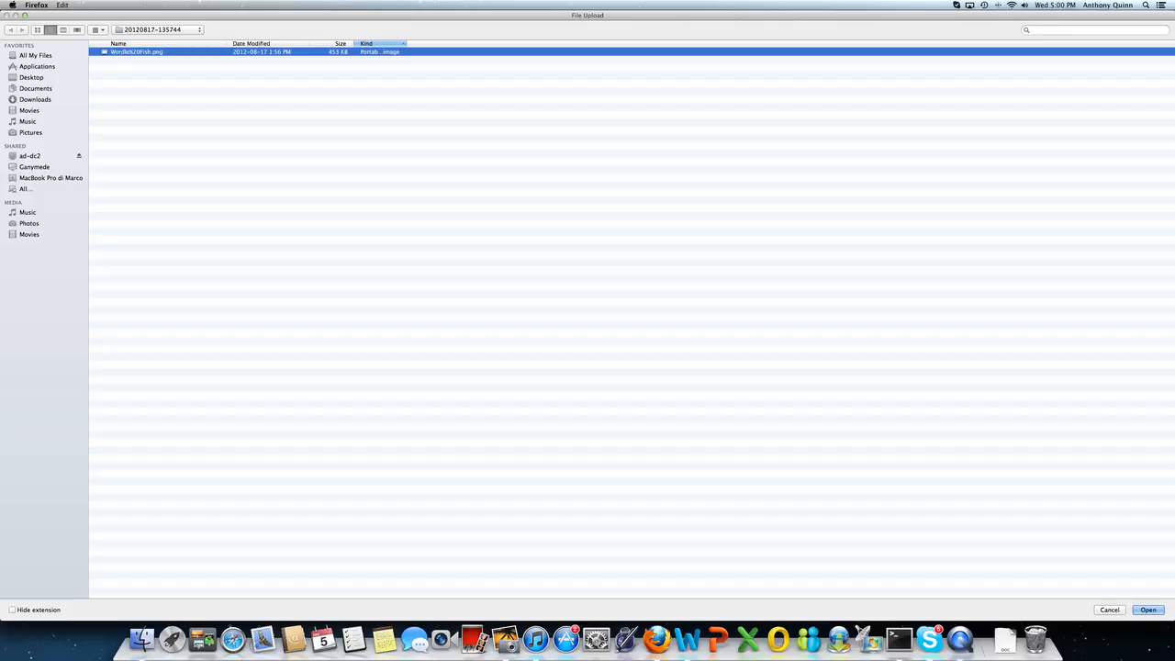
double_click(126, 52)
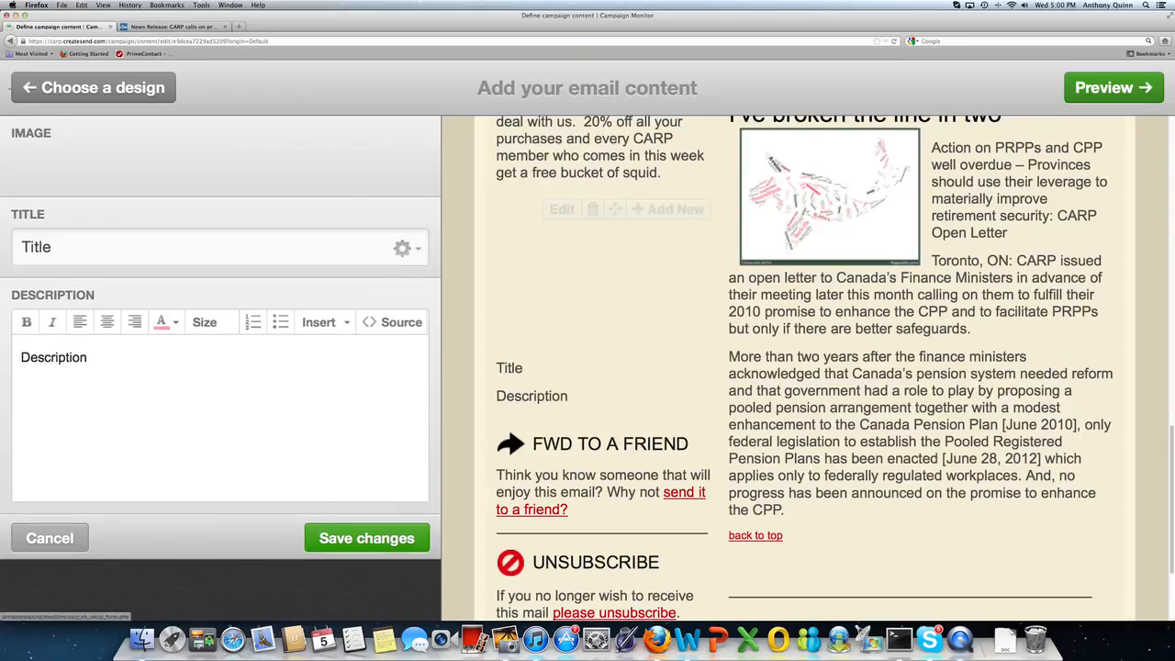
Step: Replace the fish ad's placeholder title with 'Fish Sale'
double_click(89, 238)
type("Fishe S")
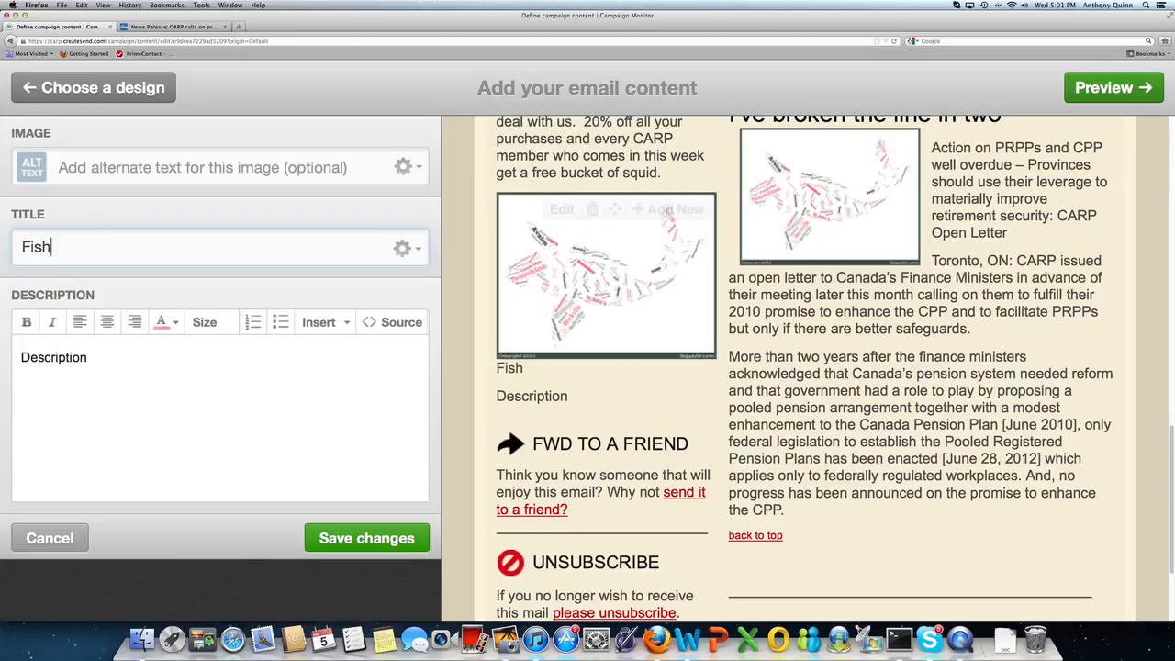
key("BackSpace")
key("BackSpace")
key("BackSpace")
type("Sale")
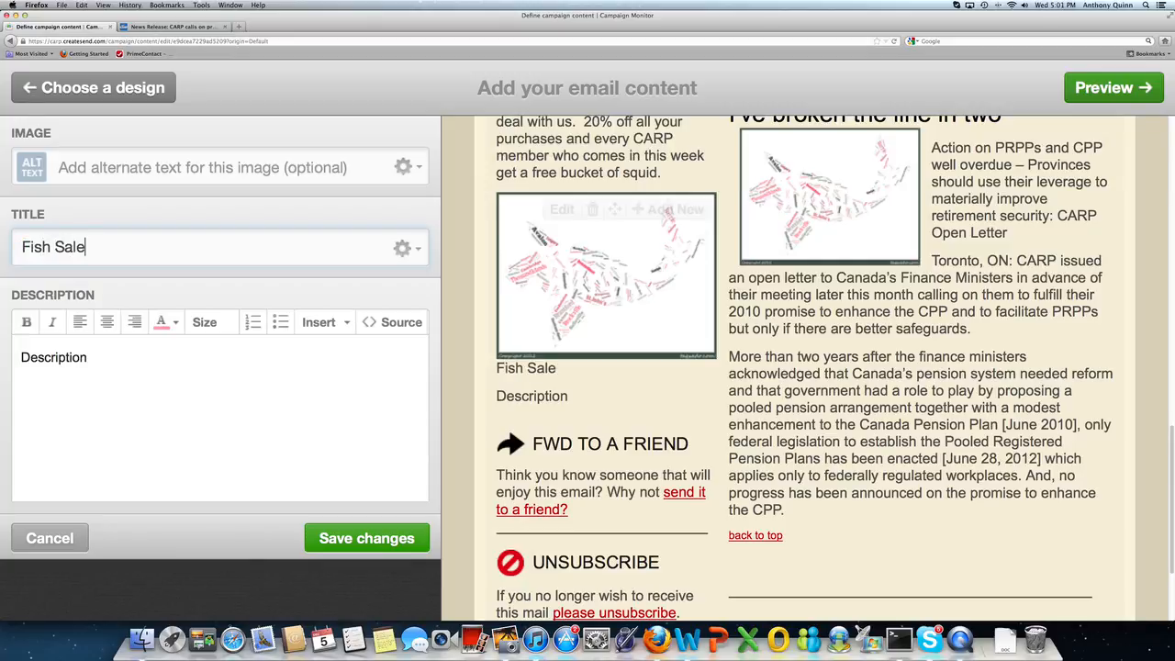
Step: Set the ad's description to 'Don't miss our sale on CARP!!!'
key("Tab")
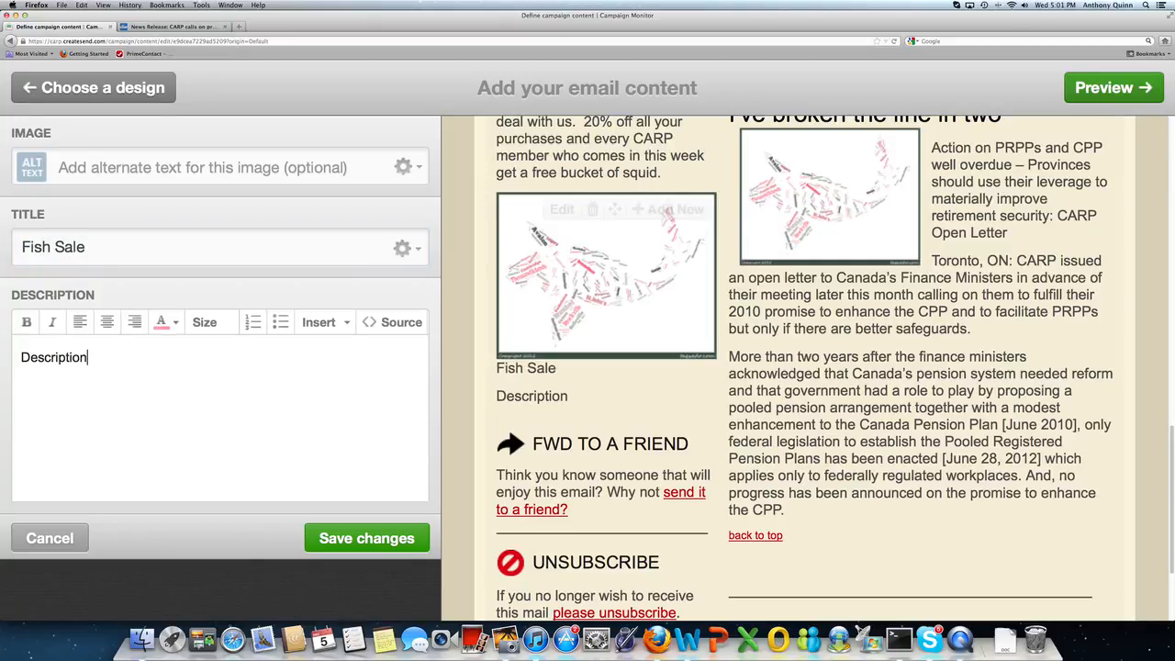
type("Don")
key("BackSpace")
key("BackSpace")
key("BackSpace")
key("BackSpace")
key("BackSpace")
key("BackSpace")
key("BackSpace")
key("BackSpace")
key("BackSpace")
key("BackSpace")
key("BackSpace")
key("BackSpace")
key("BackSpace")
type("on't ")
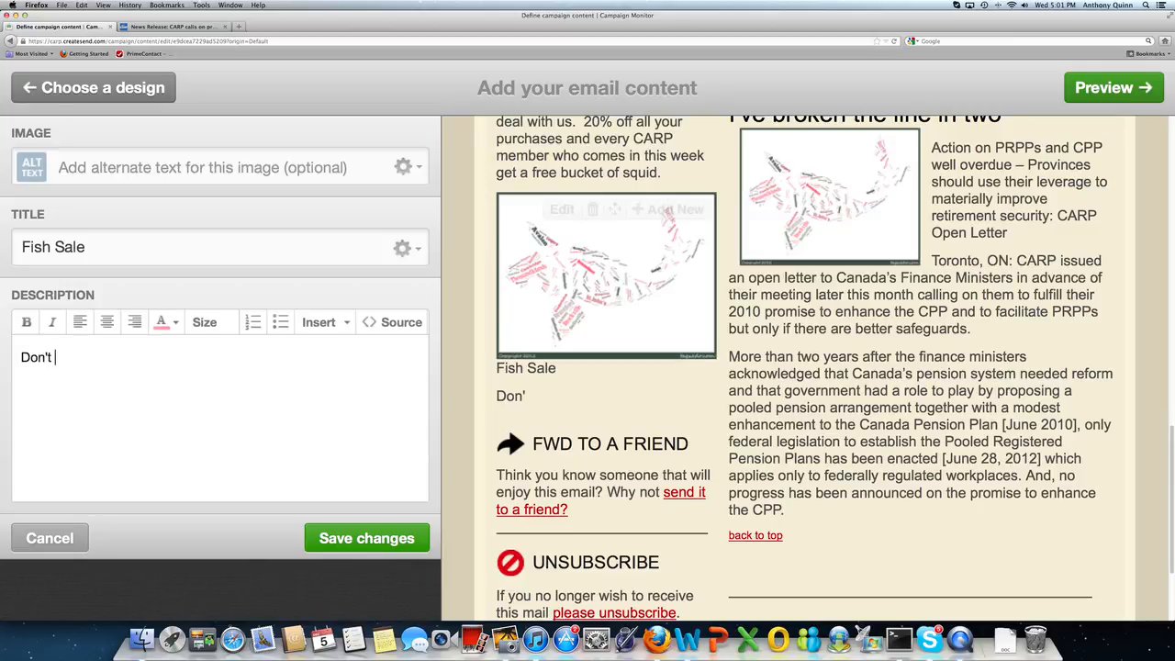
type("miss our sale on ")
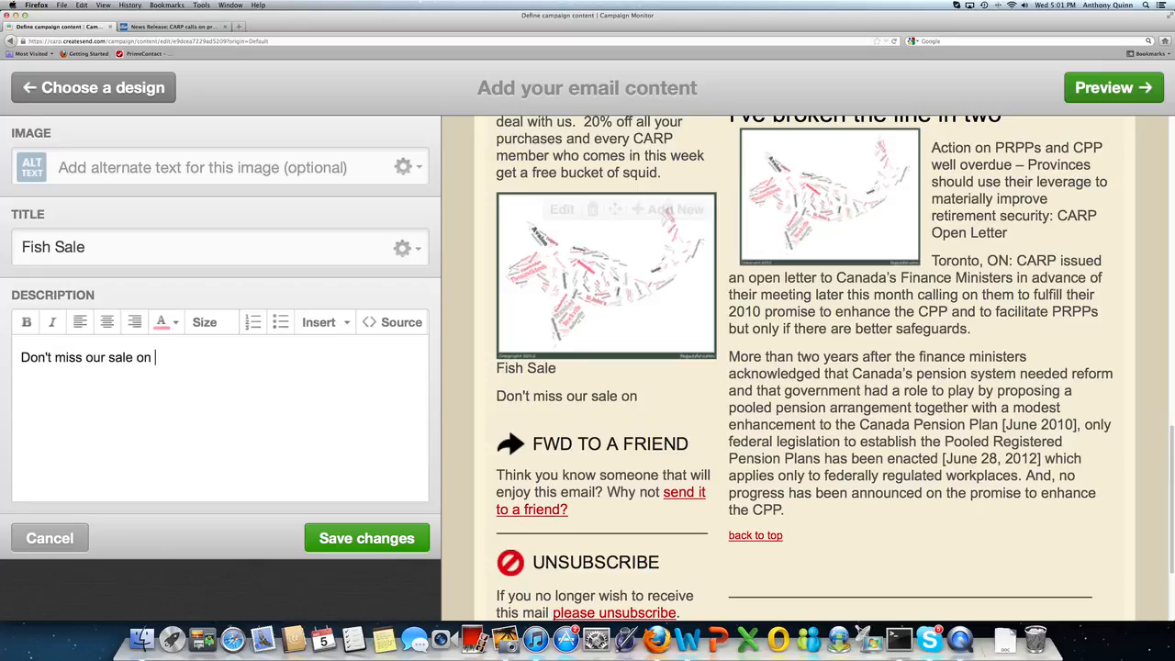
type("CARP!!!")
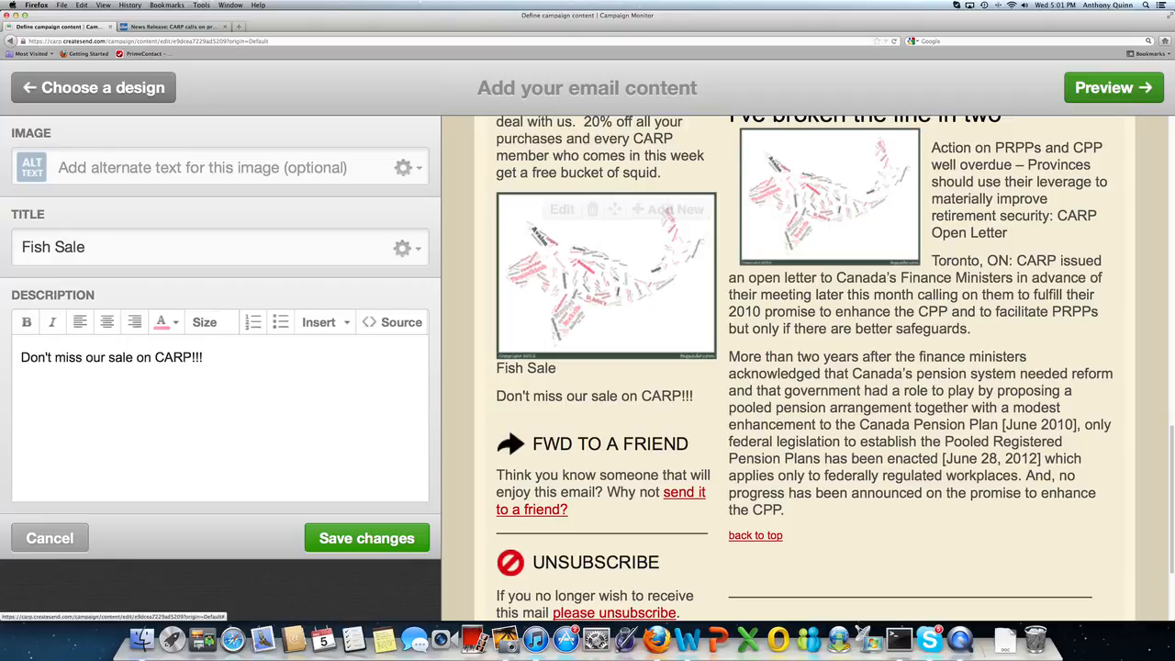
left_click(404, 167)
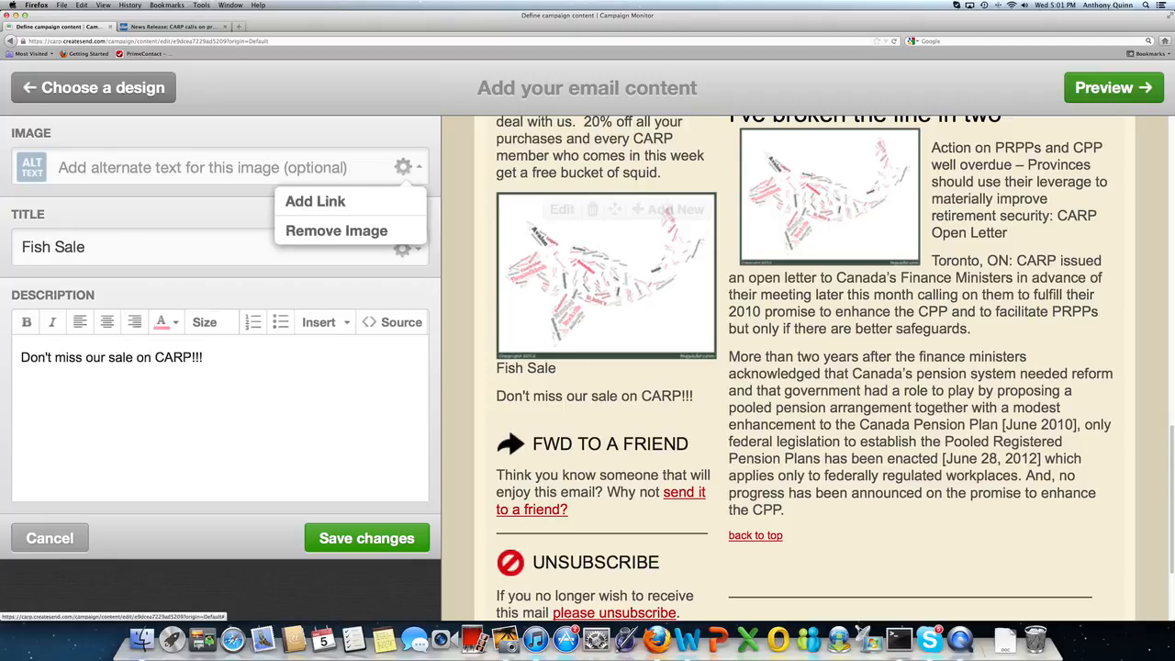
left_click(336, 202)
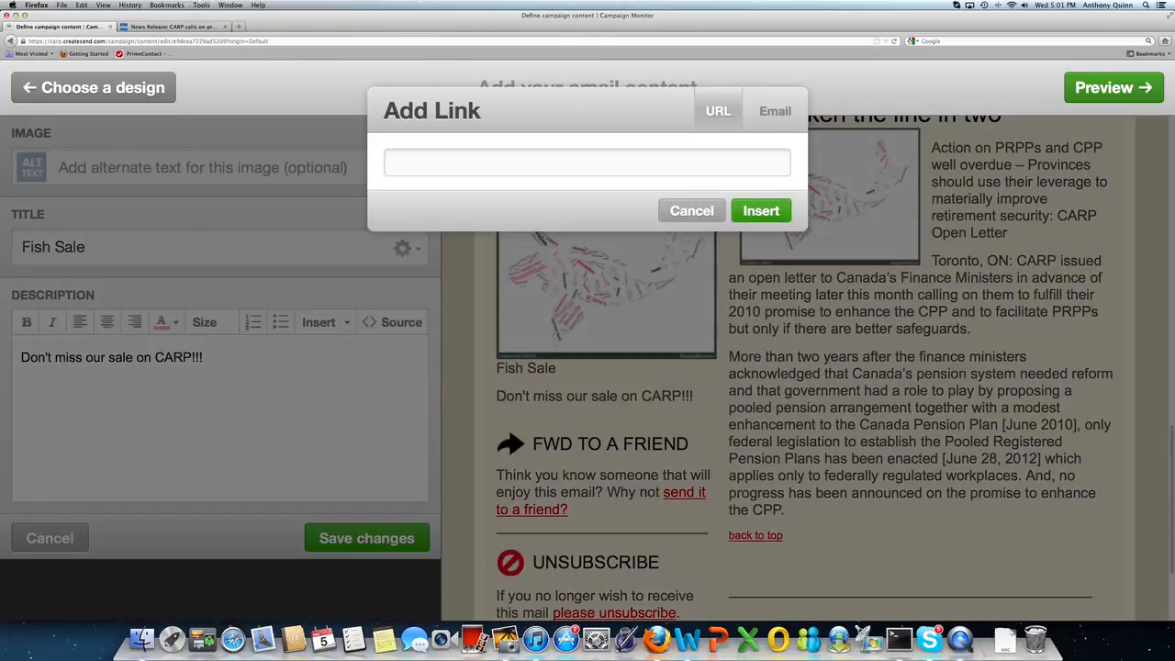
type("WWW.CARP.CA")
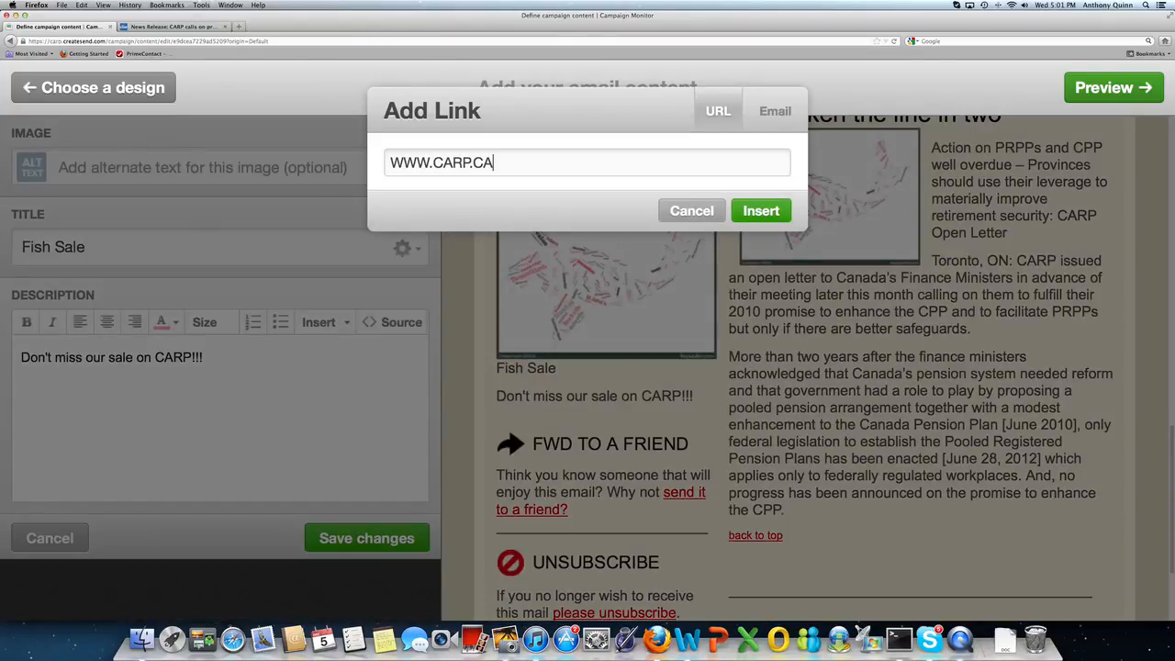
key("BackSpace")
key("BackSpace")
key("BackSpace")
key("BackSpace")
key("BackSpace")
key("BackSpace")
key("BackSpace")
key("BackSpace")
key("BackSpace")
key("BackSpace")
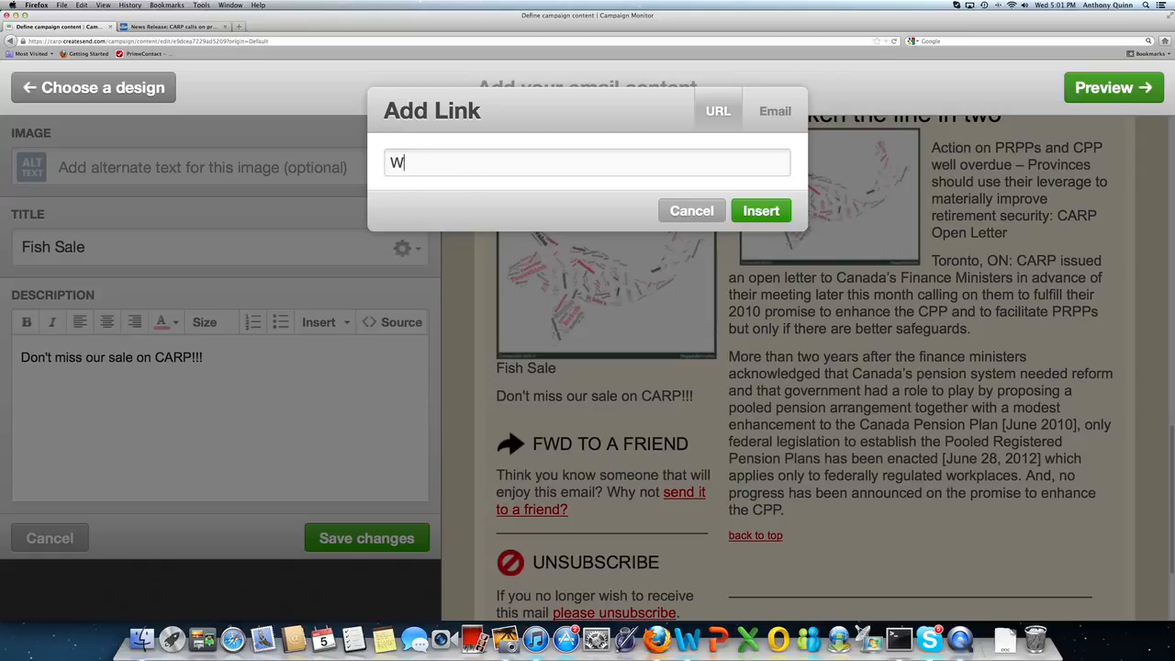
key("BackSpace")
type("www.carp.ca")
left_click(760, 216)
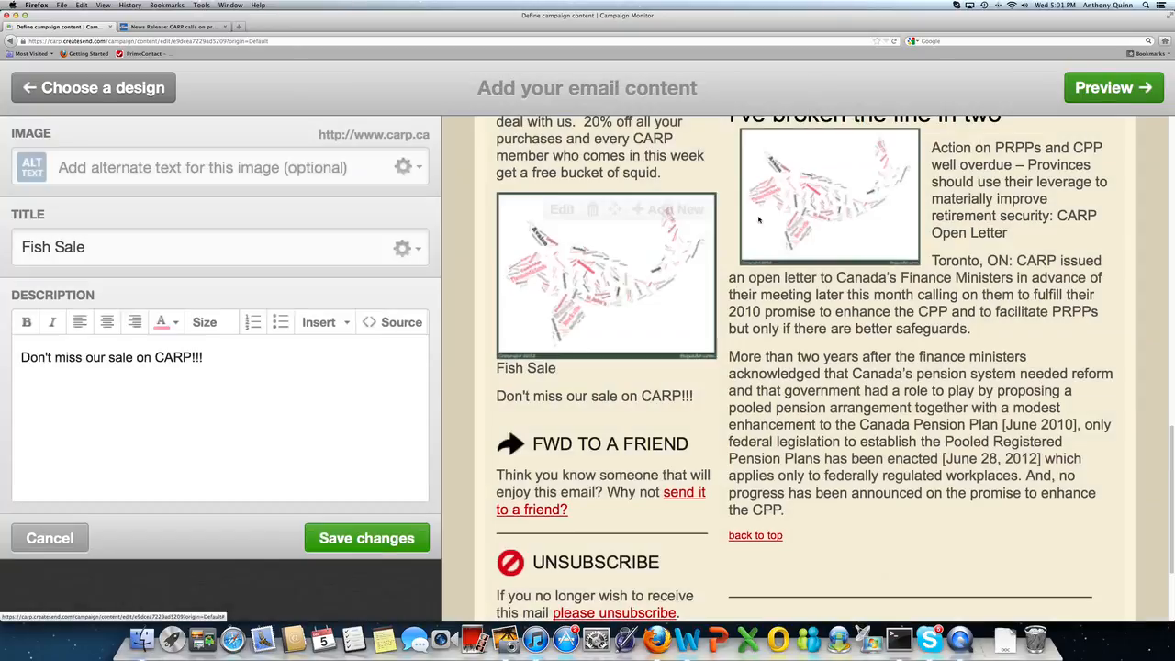
left_click(402, 250)
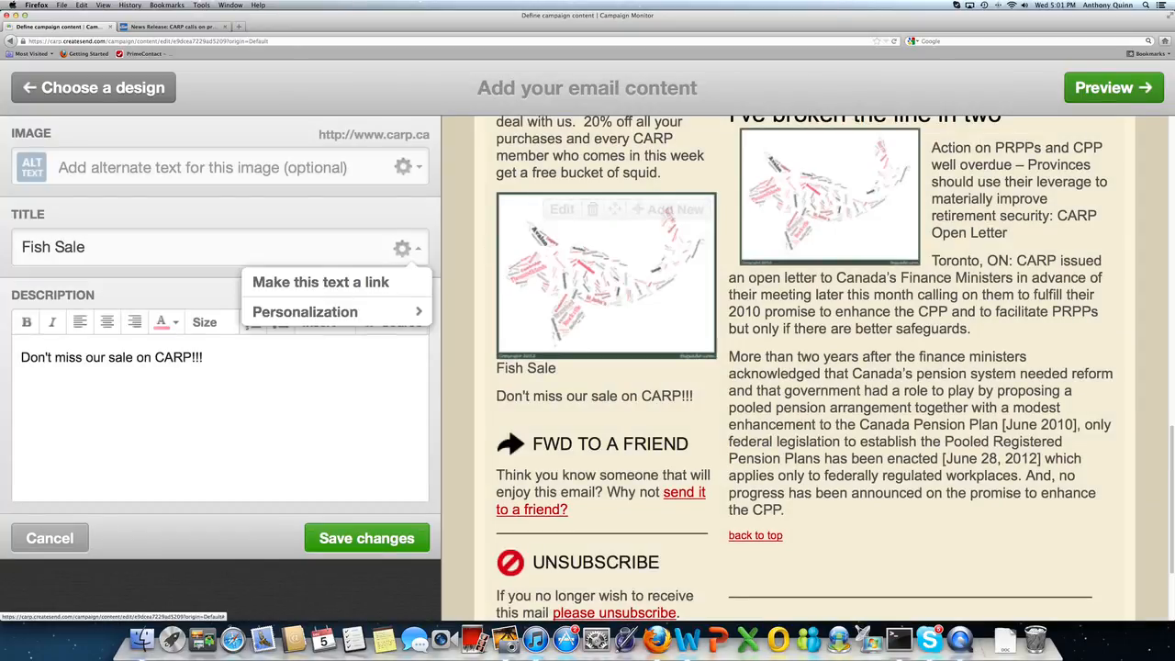
left_click(366, 286)
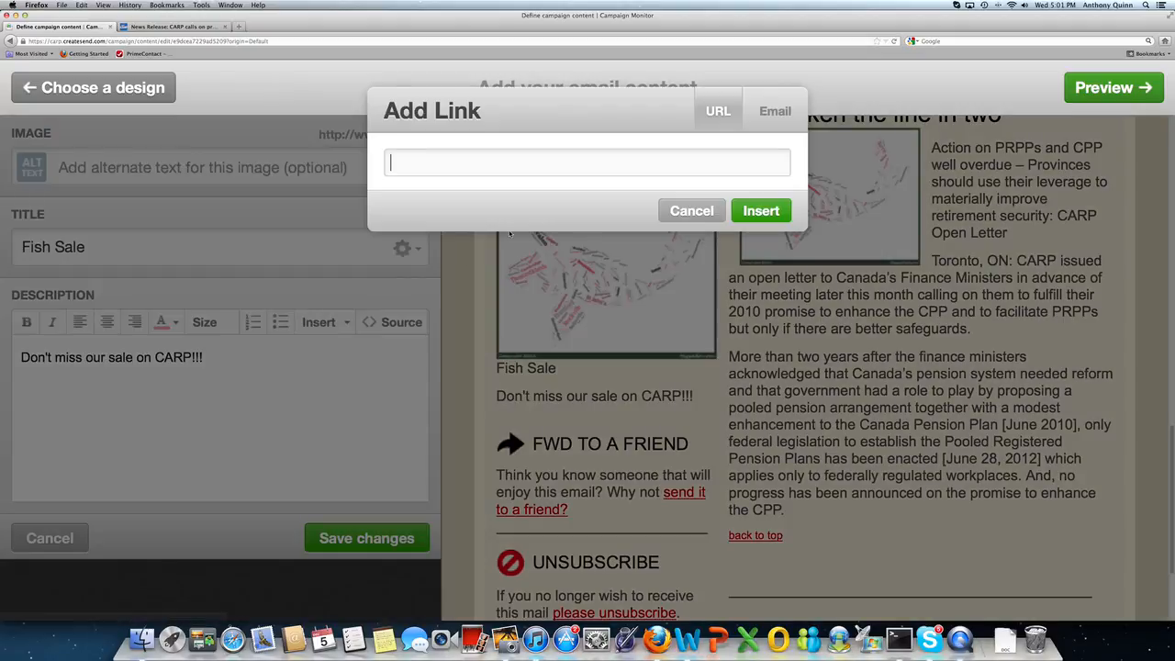
type("www.carp.ca")
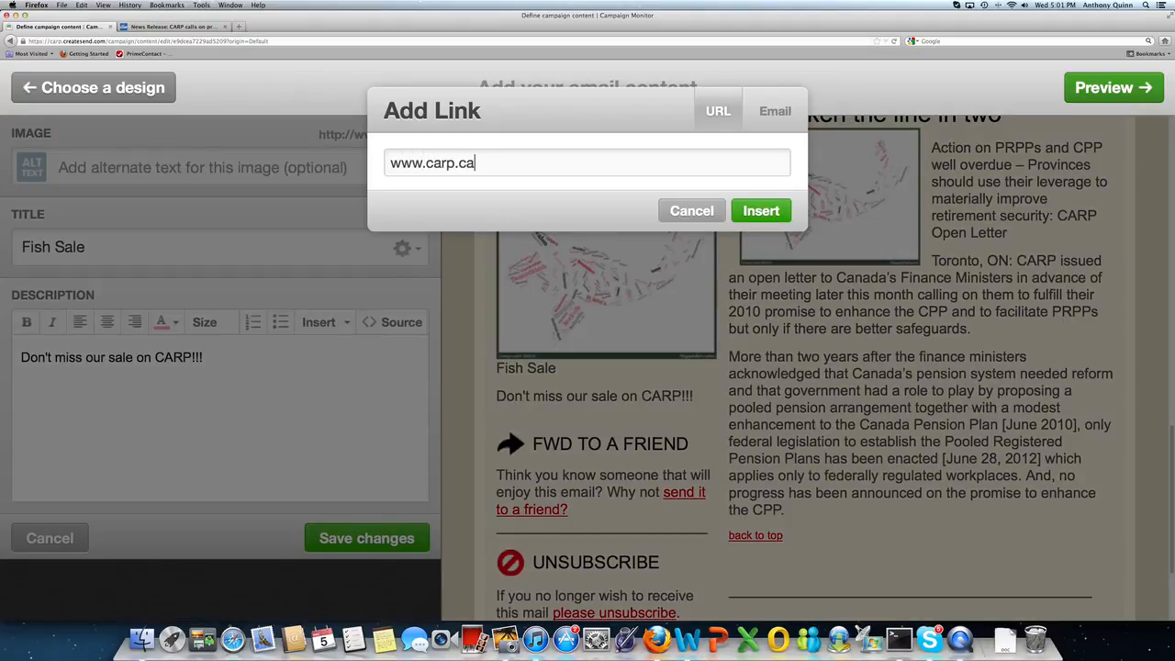
left_click(771, 213)
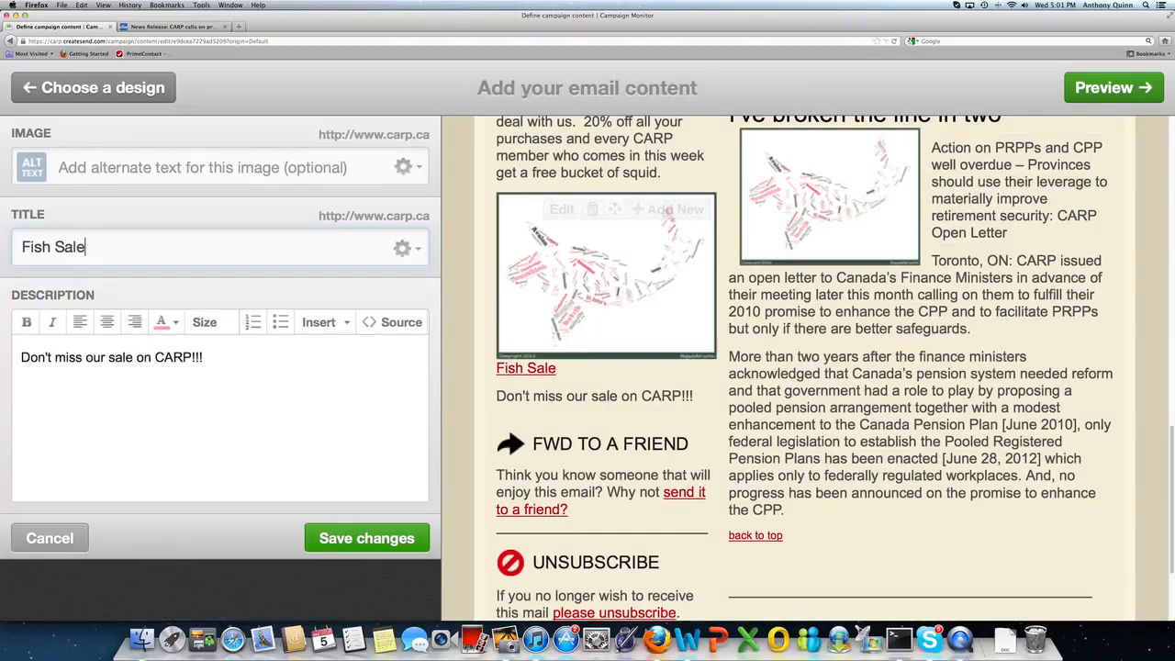
left_click(360, 540)
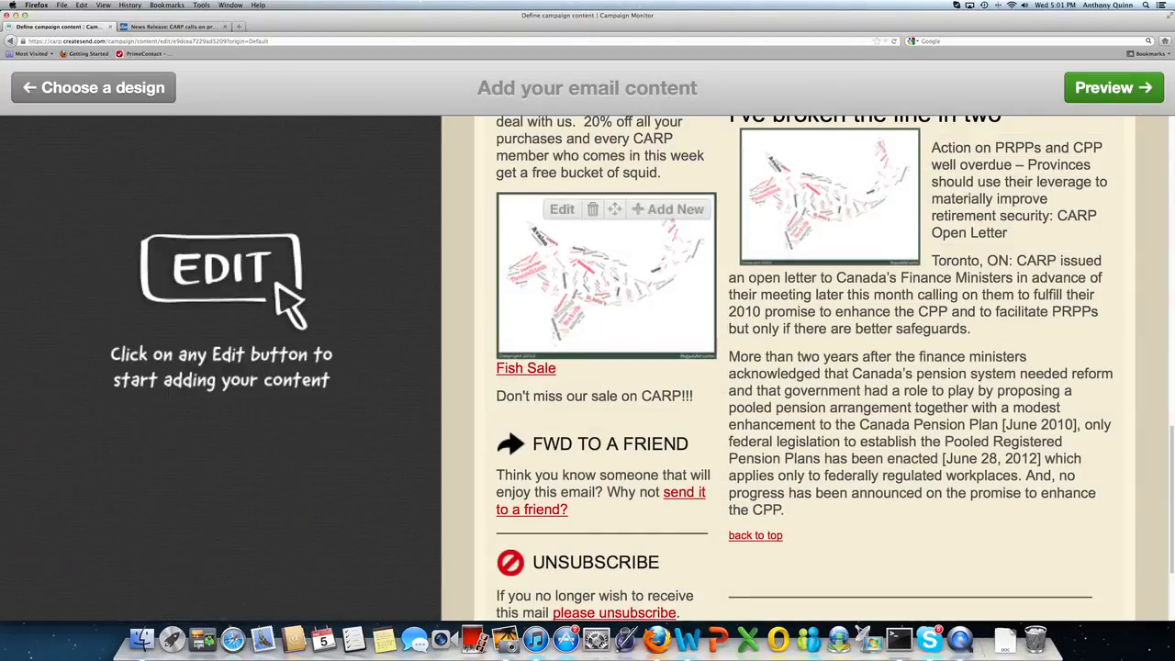
Step: Preview the email and scroll through the sidebar ads, both stories, and the forward and unsubscribe sections
scroll(1142, 228, "up", 10)
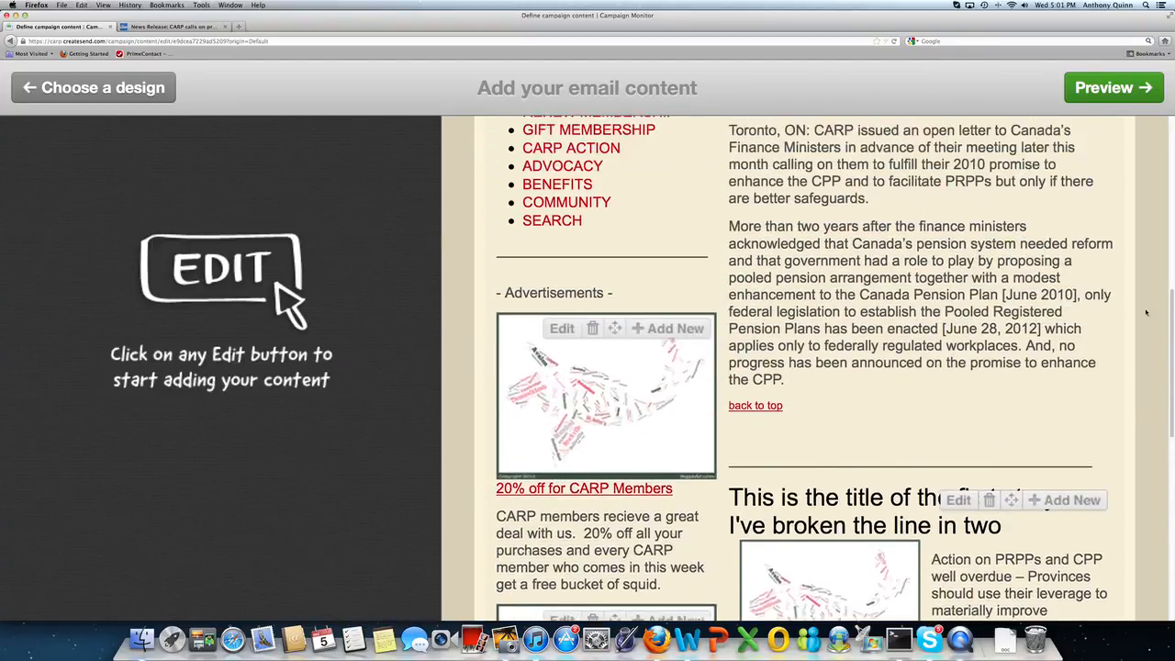
scroll(1143, 229, "up", 2)
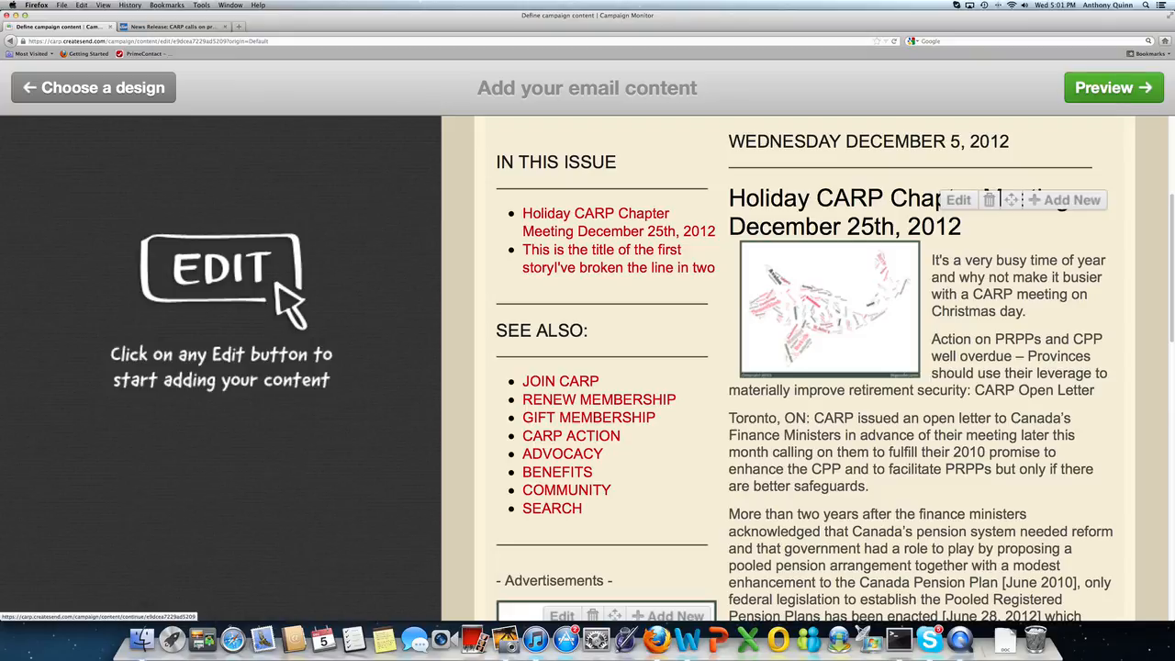
left_click(1114, 87)
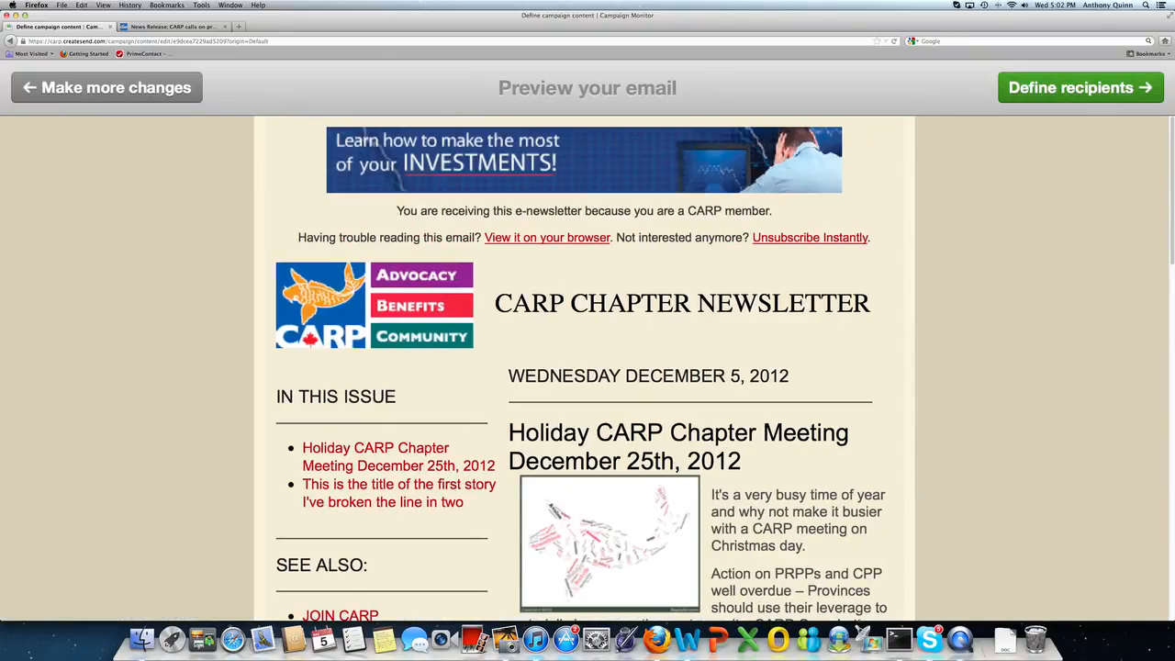
scroll(1170, 212, "down", 3)
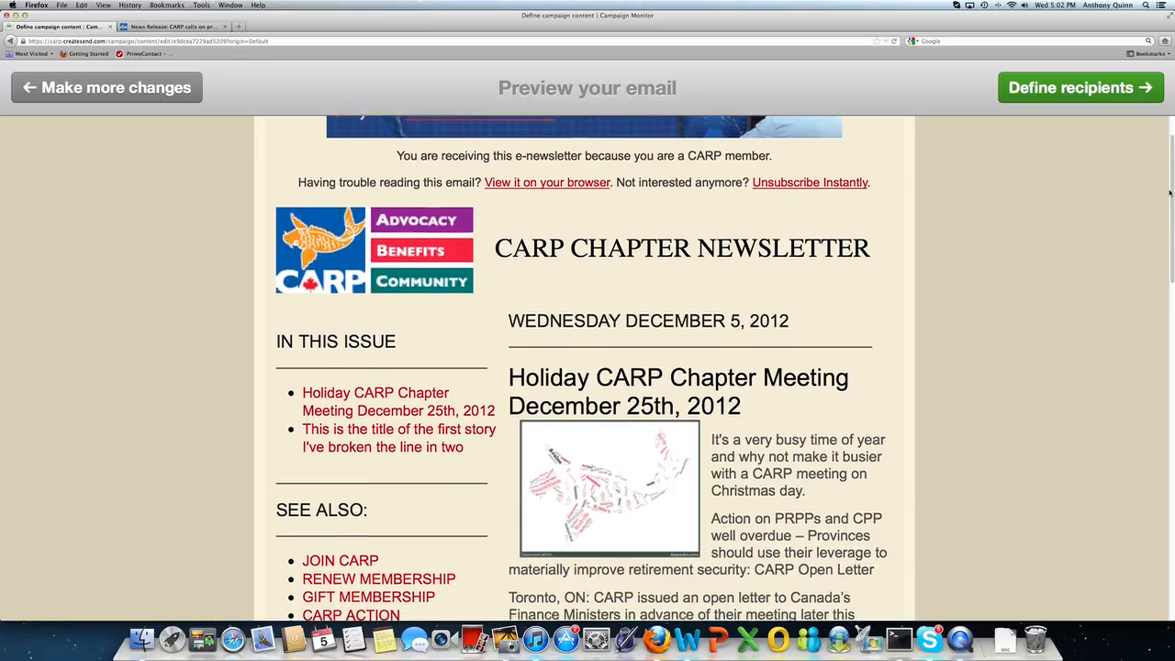
scroll(1169, 211, "down", 1)
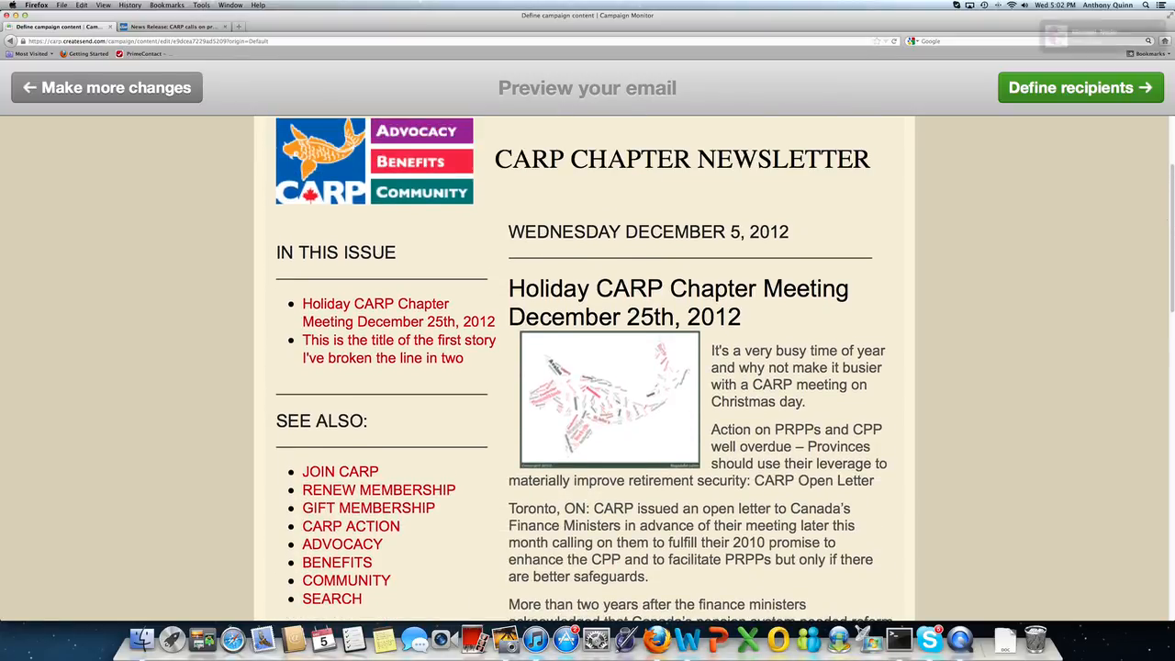
scroll(587, 368, "down", 6)
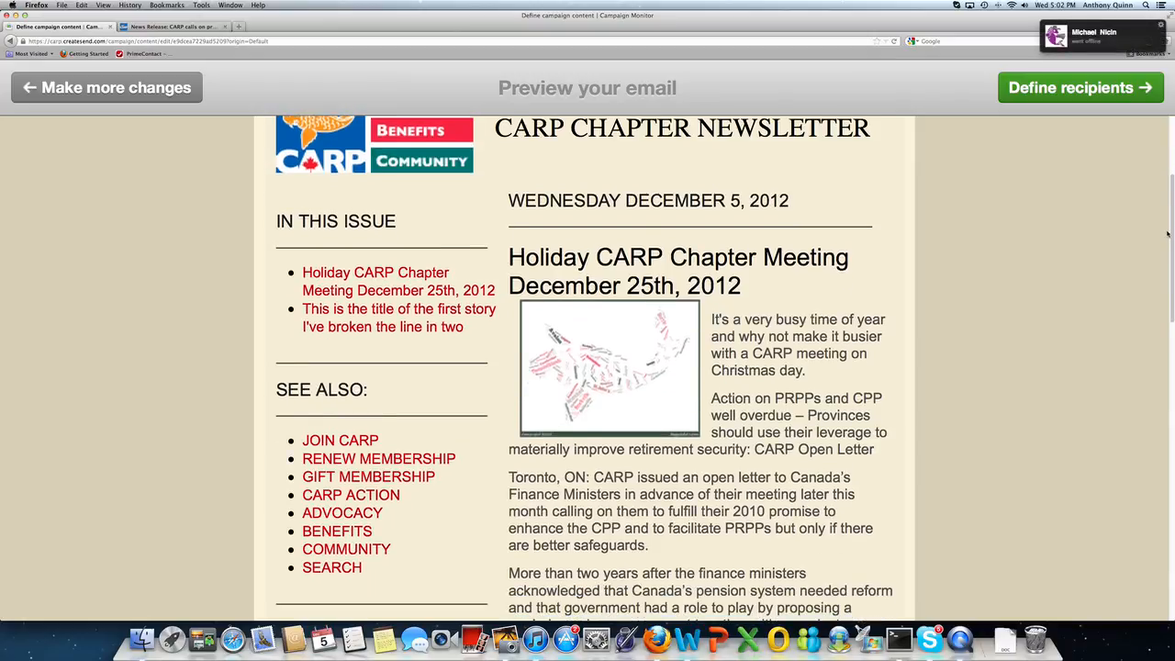
scroll(588, 367, "down", 5)
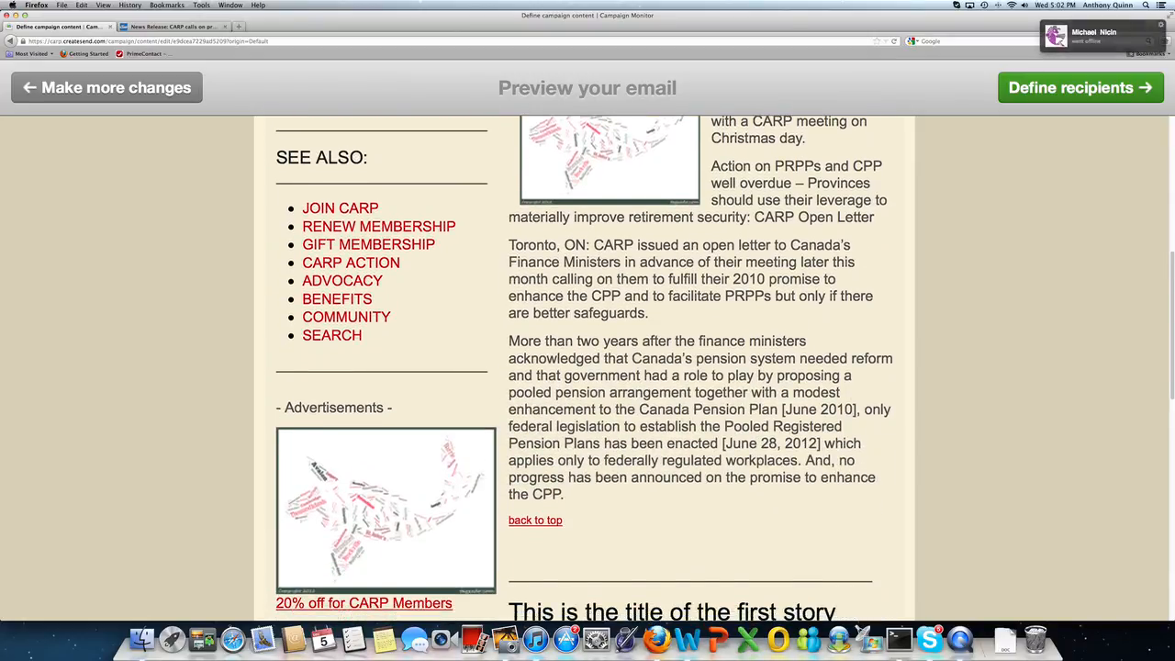
scroll(587, 367, "down", 2)
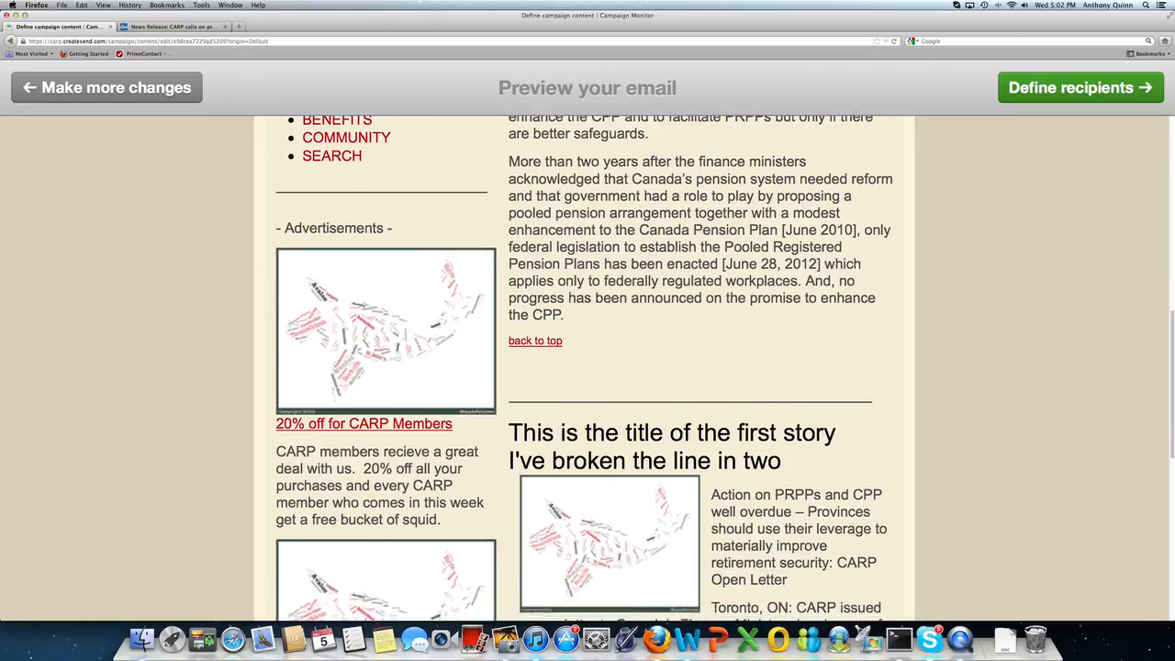
scroll(587, 368, "down", 2)
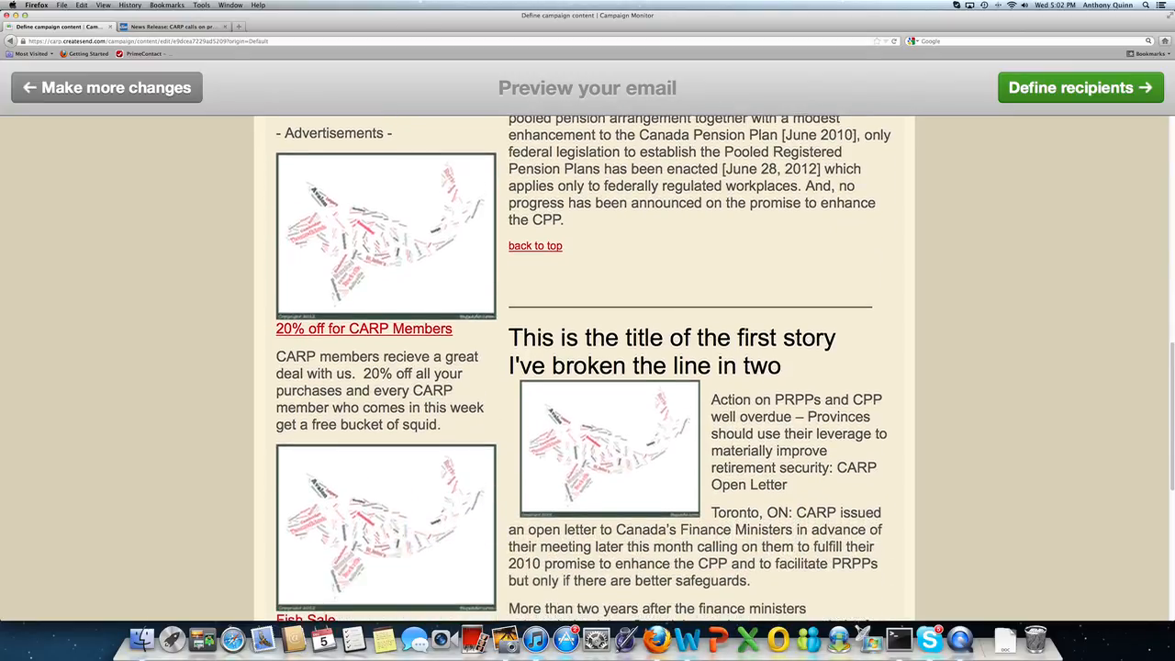
scroll(587, 367, "down", 1)
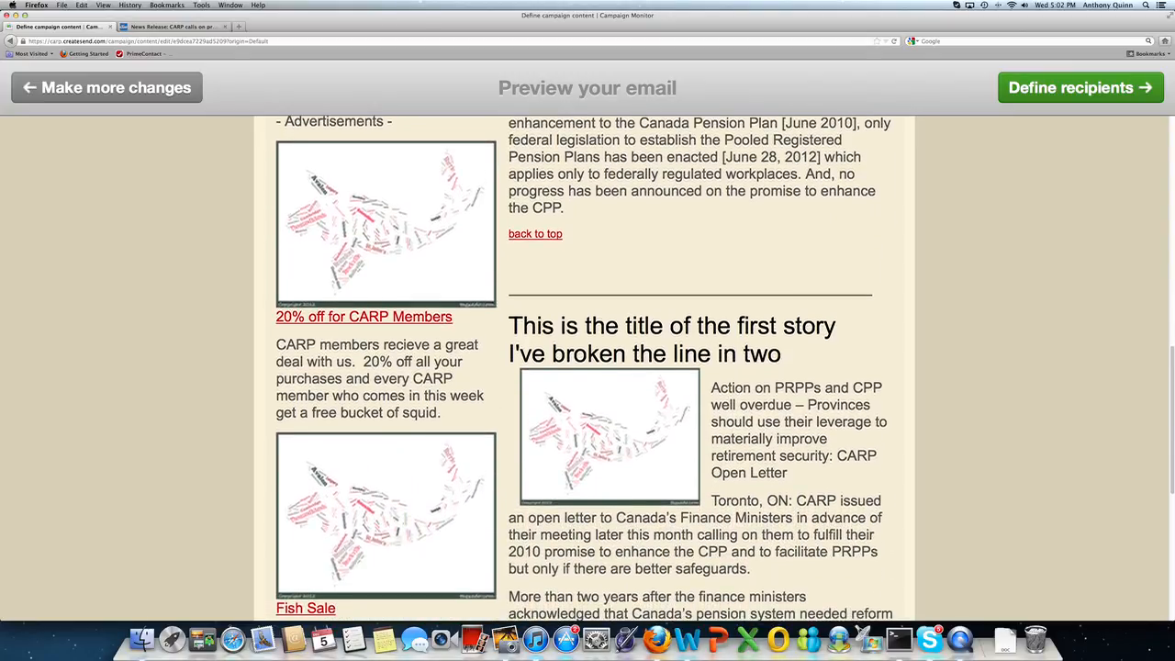
scroll(588, 368, "down", 2)
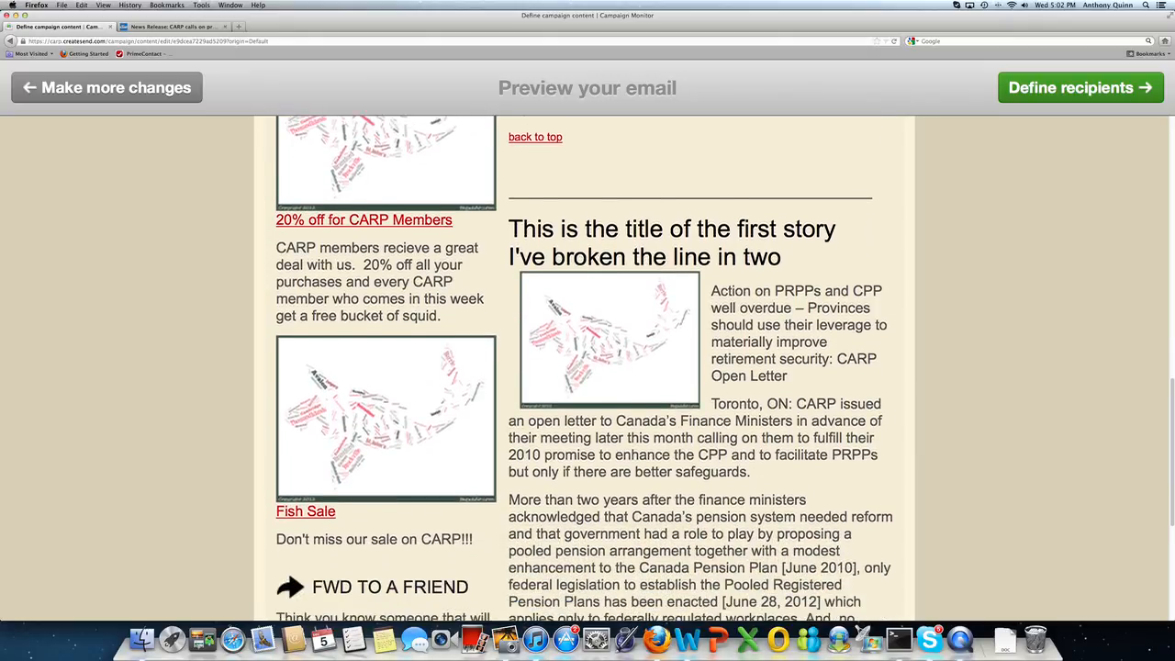
scroll(1172, 377, "up", 5)
mouse_move(1172, 378)
left_mouse_down()
mouse_move(1172, 505)
mouse_move(1172, 378)
left_mouse_up()
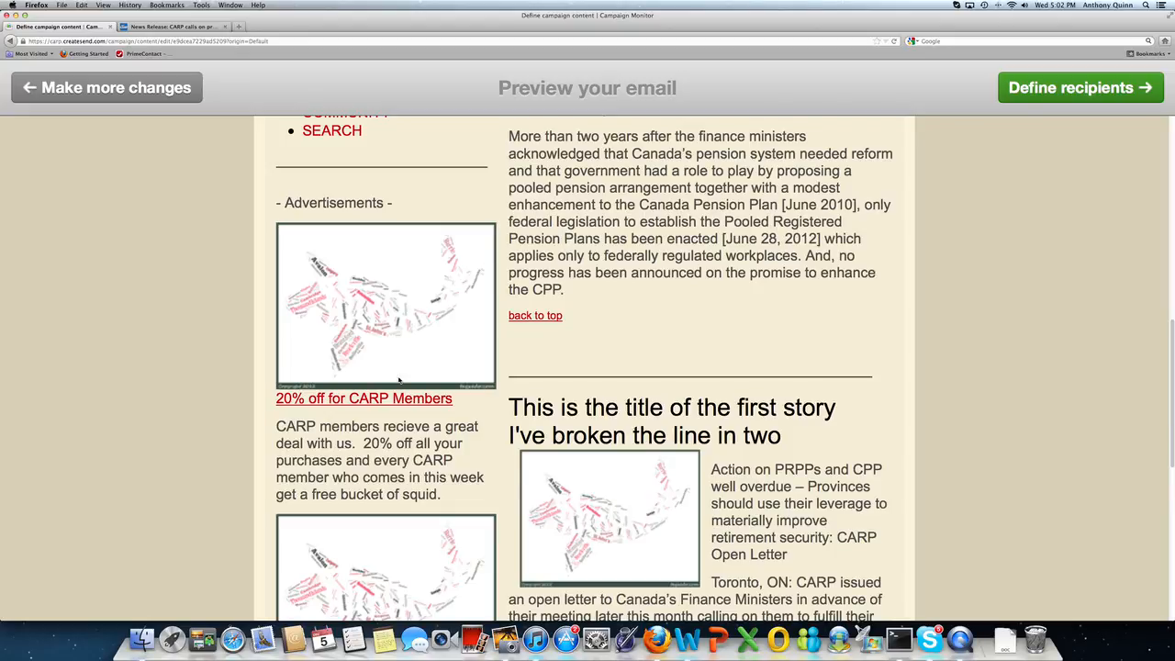
scroll(452, 312, "down", 5)
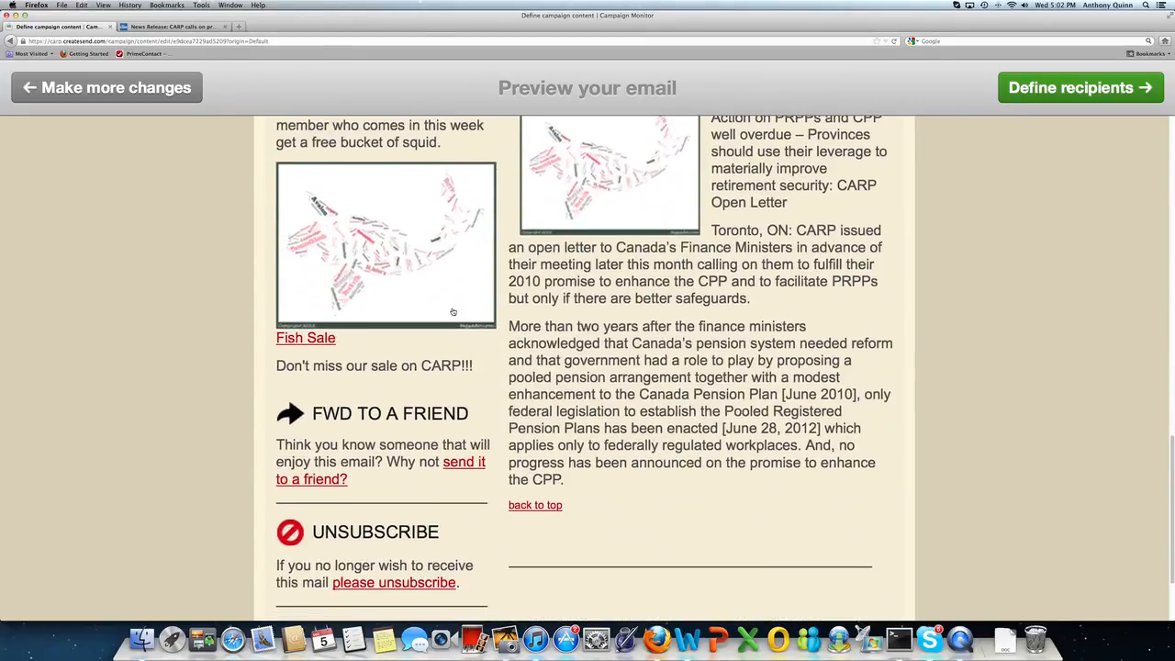
left_click(453, 306)
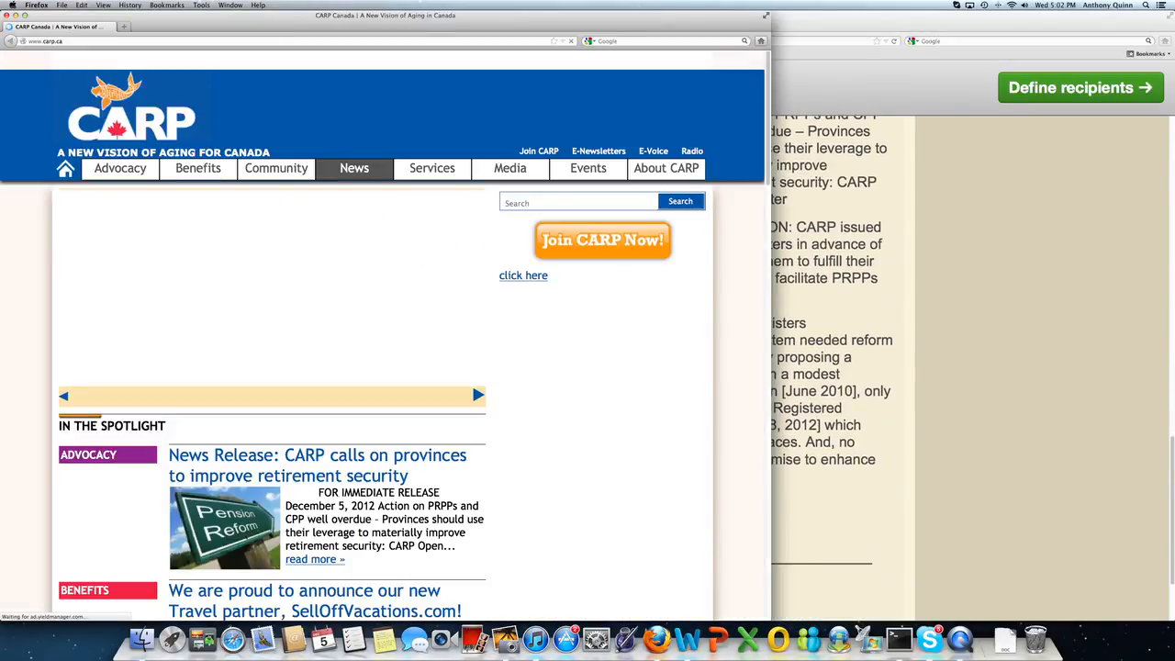
left_click(6, 16)
scroll(223, 244, "down", 1)
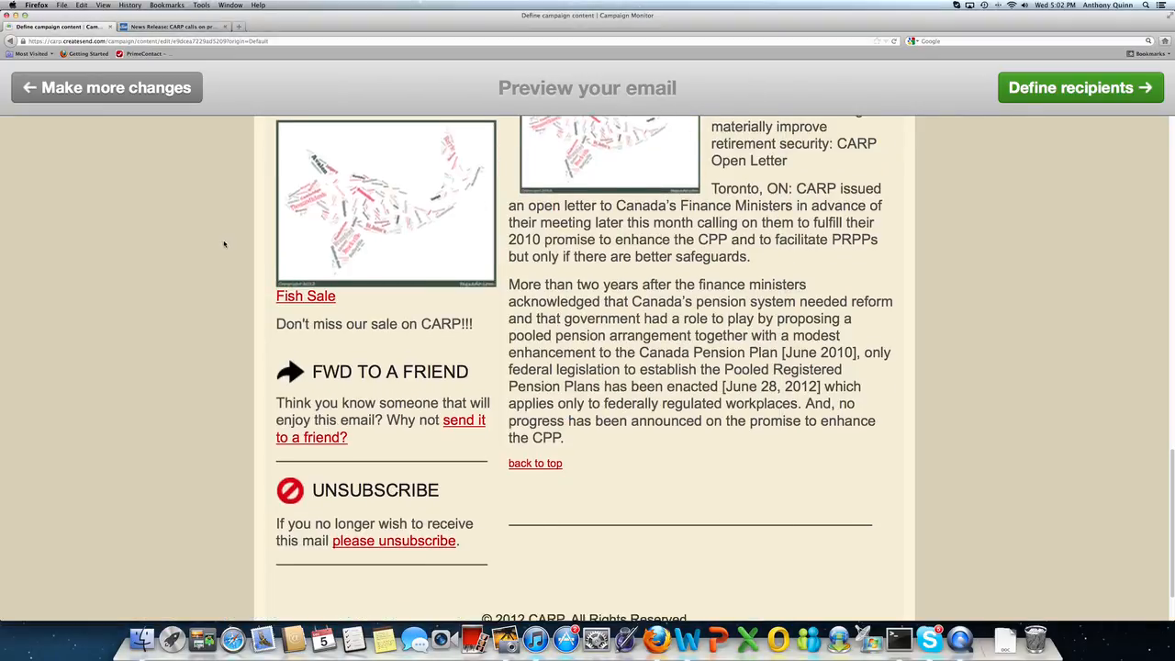
scroll(224, 244, "up", 4)
scroll(224, 244, "up", 5)
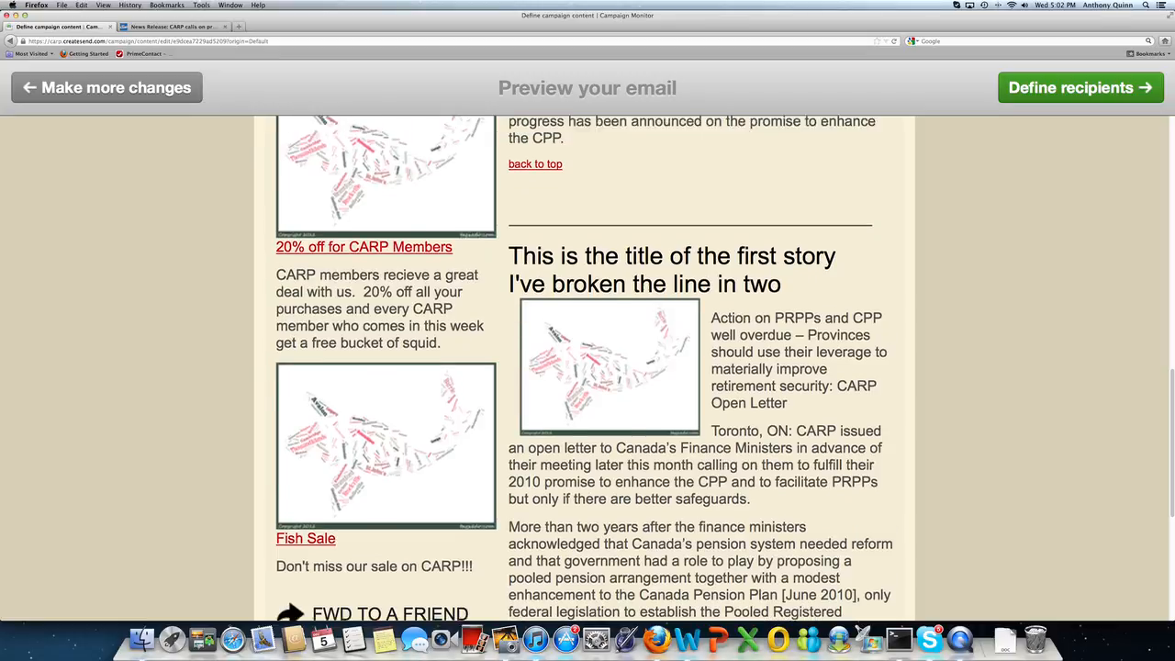
scroll(303, 412, "up", 1)
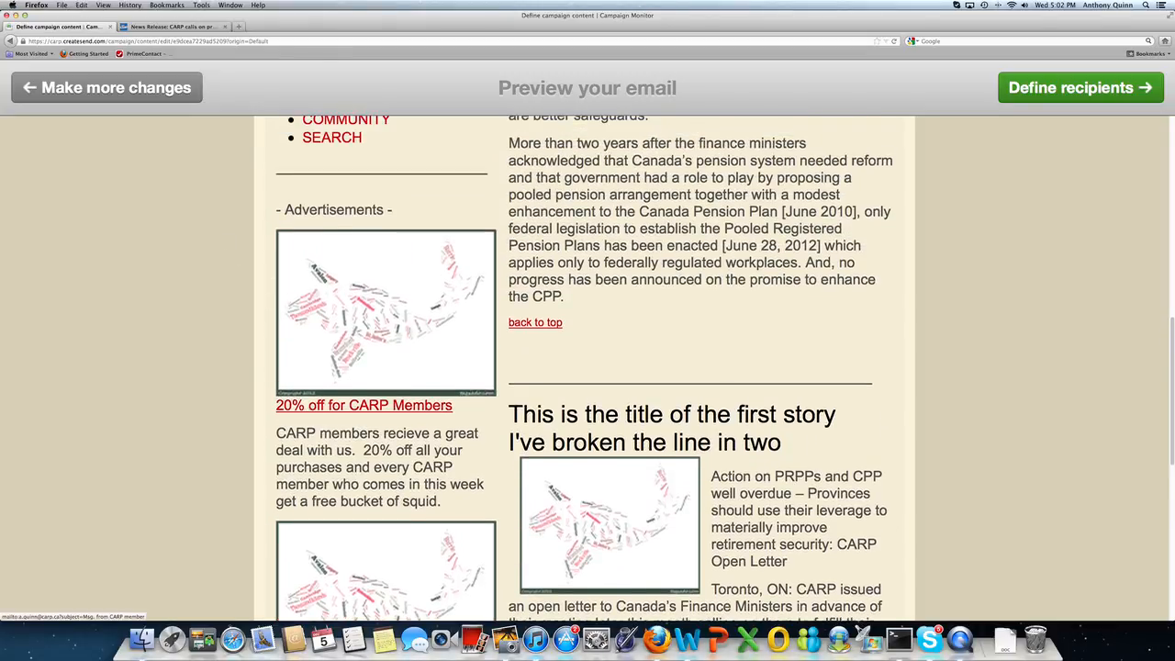
left_click(317, 409)
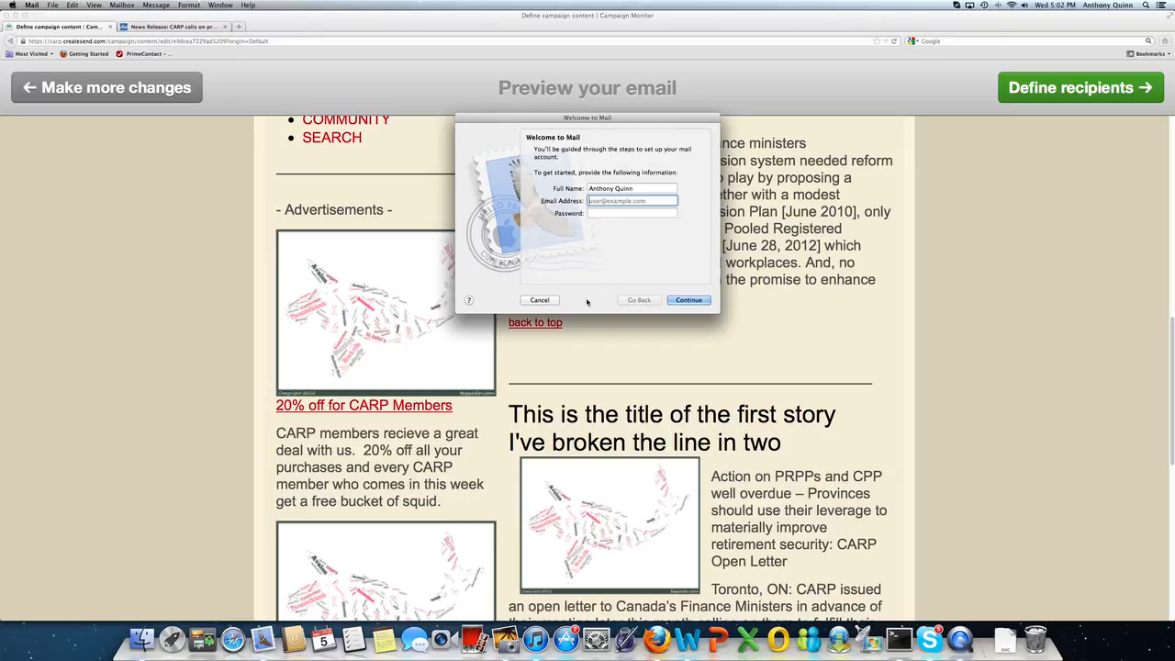
left_click(539, 300)
scroll(470, 350, "down", 5)
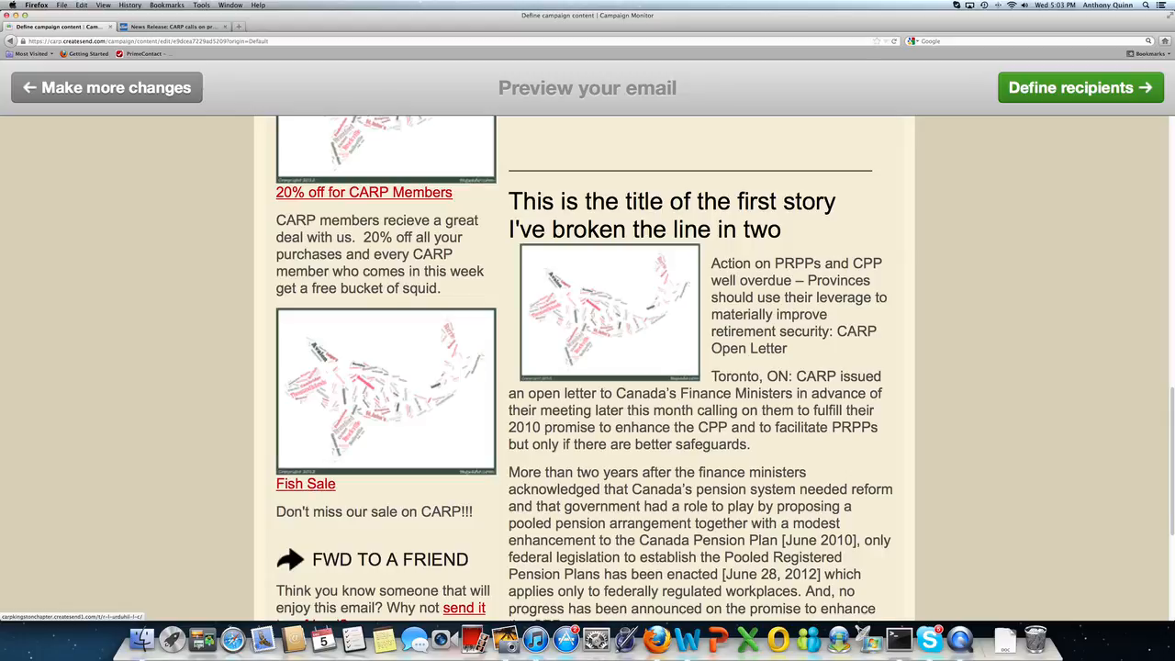
left_click(309, 486)
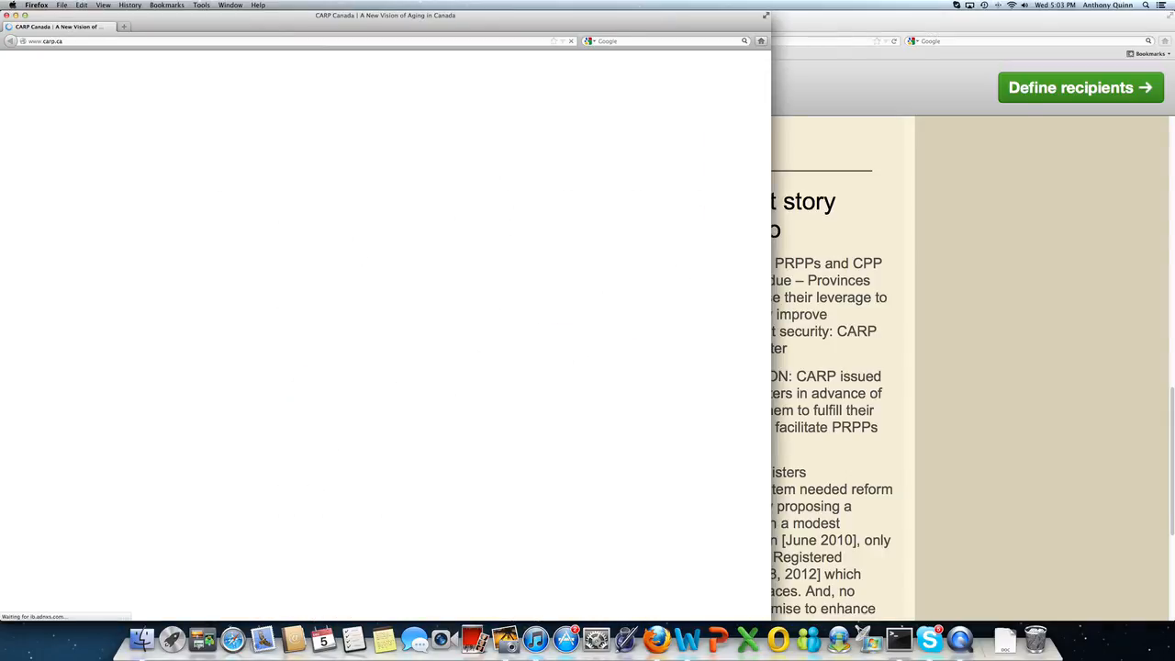
left_click(7, 16)
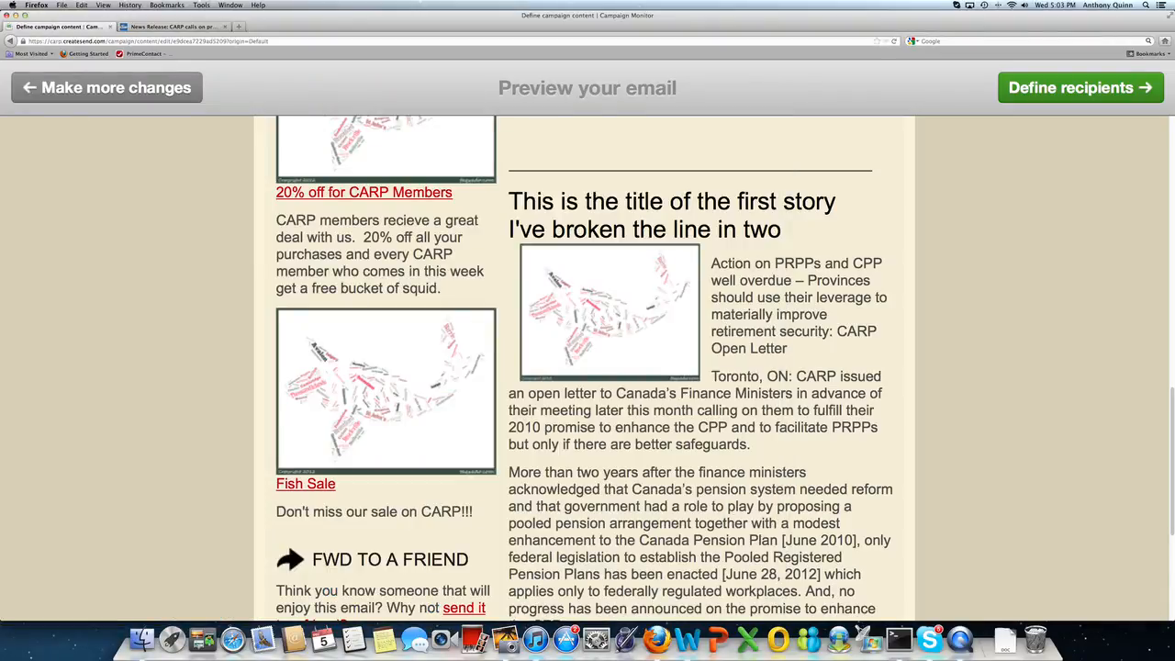
scroll(1172, 525, "down", 5)
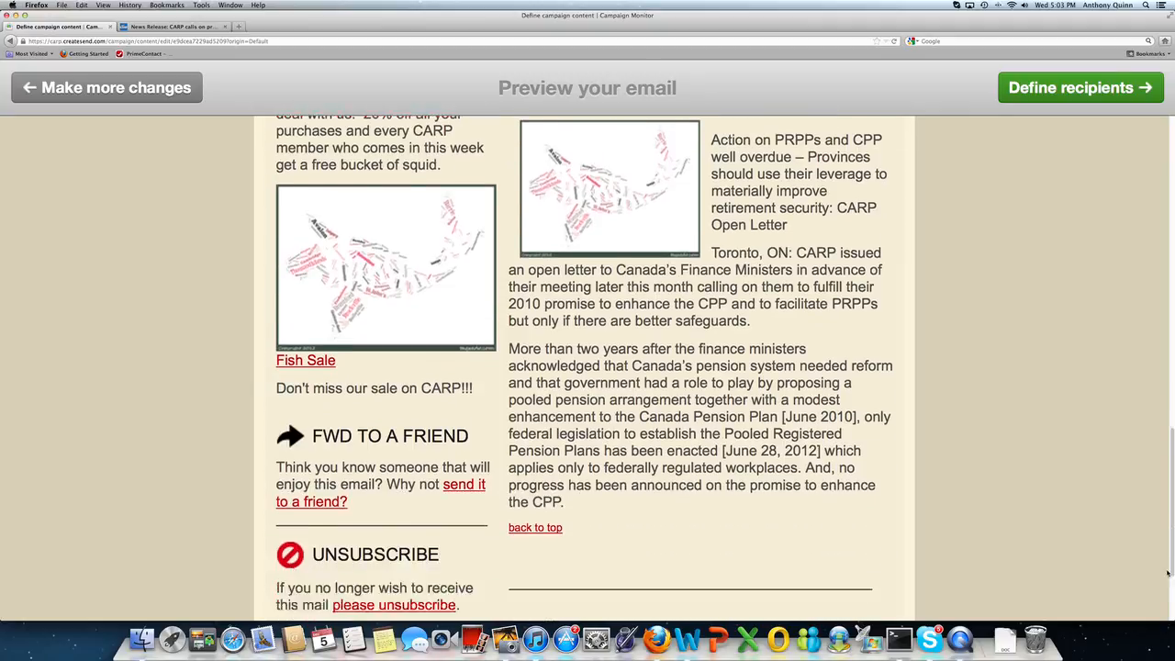
scroll(1132, 489, "up", 7)
scroll(1133, 490, "up", 8)
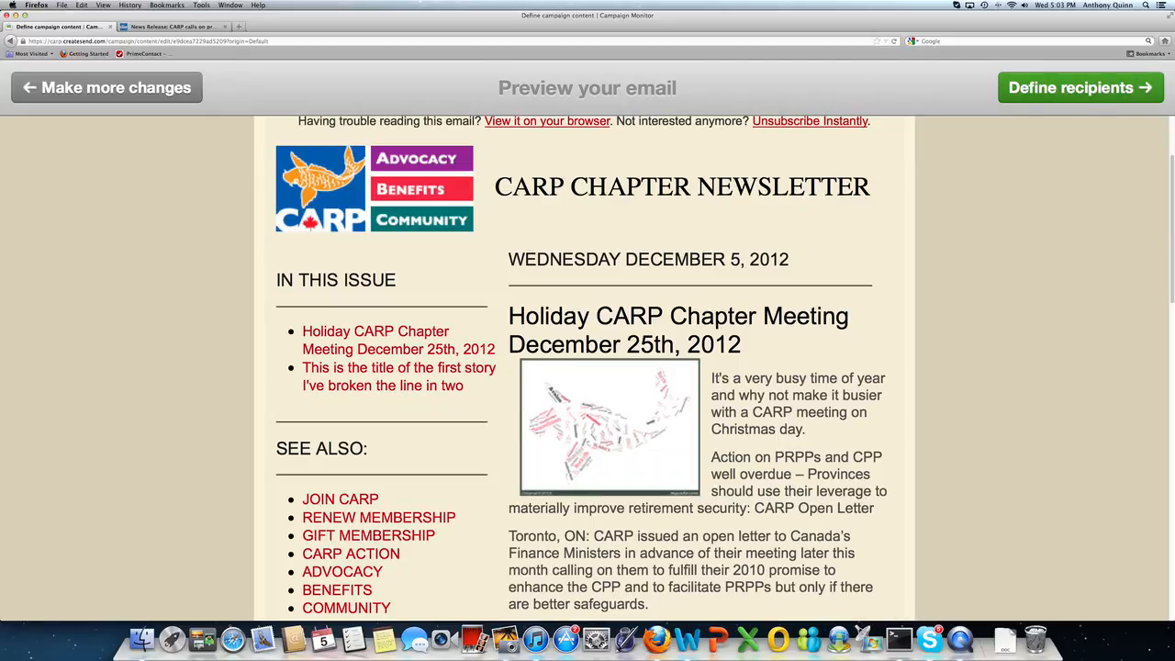
Step: Choose the Kingston CARP Members Feb 2010 and May 2010 Update lists as recipients
left_click(1052, 88)
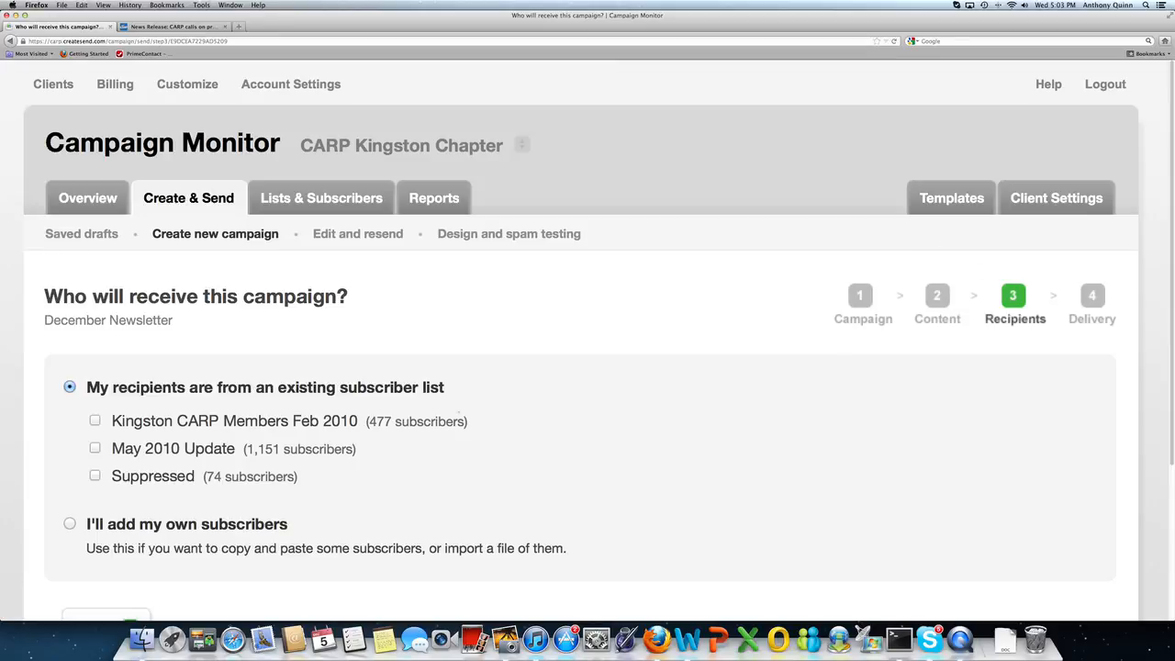
left_click(95, 420)
left_click(96, 448)
scroll(412, 420, "down", 5)
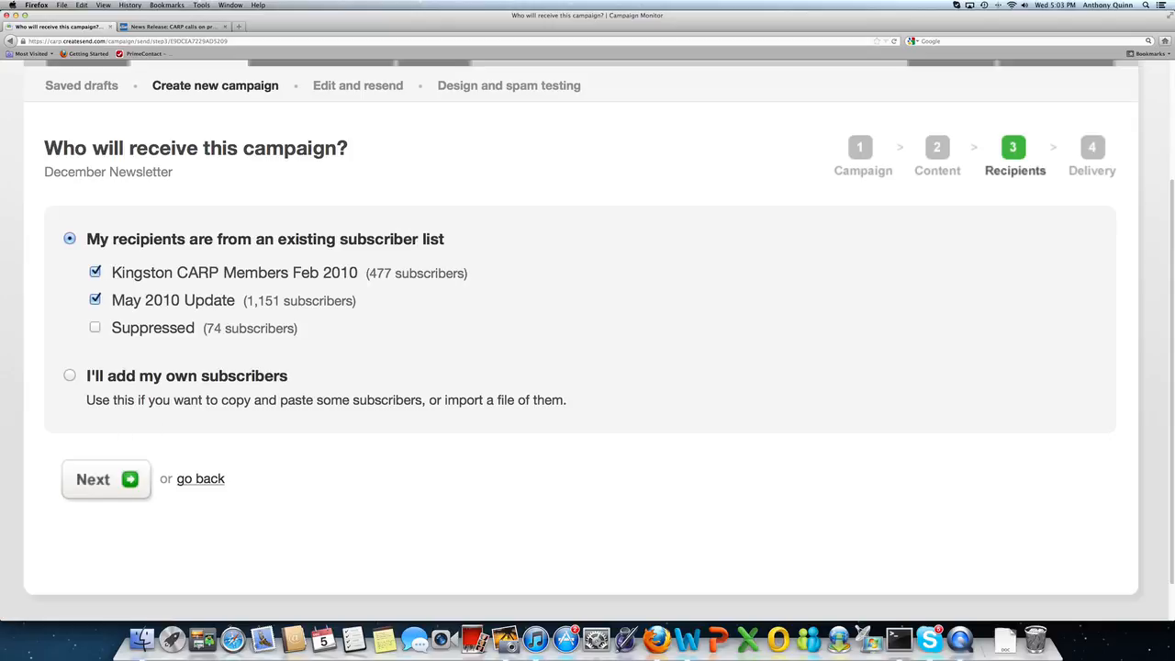
left_click(96, 479)
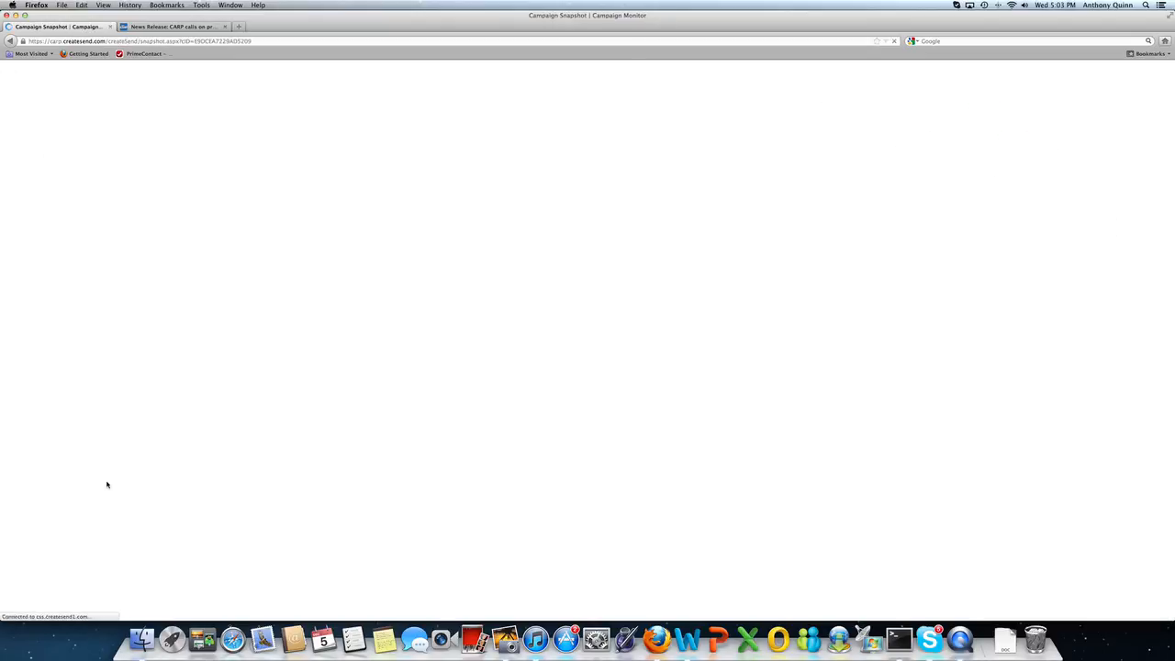
scroll(336, 388, "down", 1)
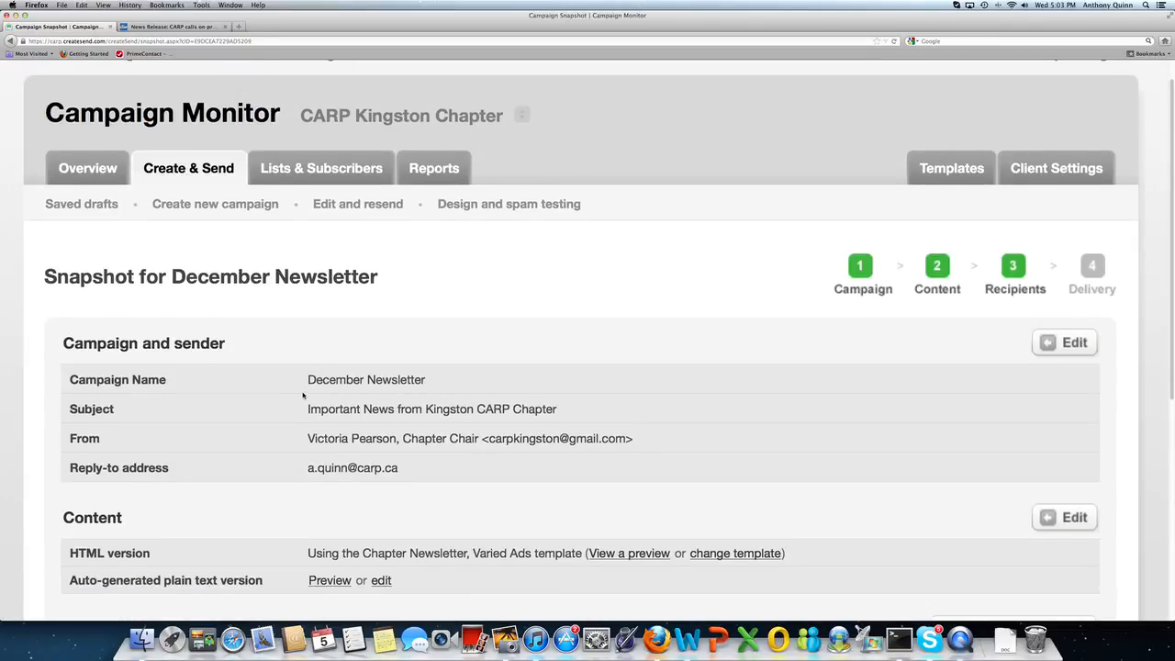
scroll(331, 343, "down", 3)
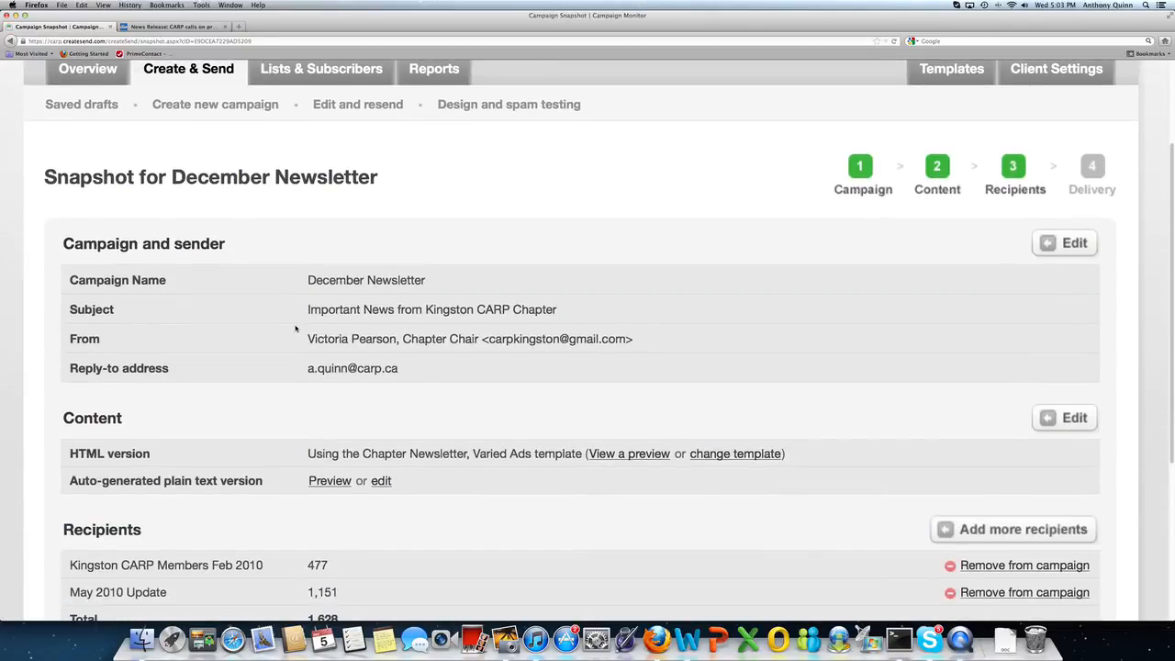
scroll(295, 328, "down", 5)
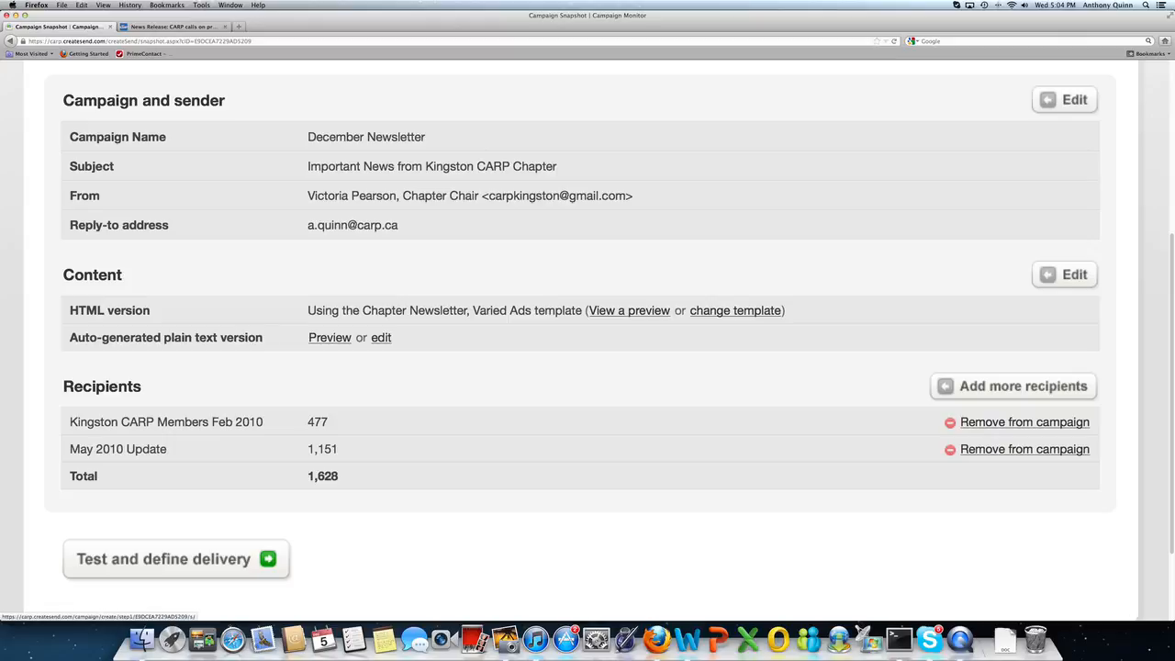
left_click(1065, 103)
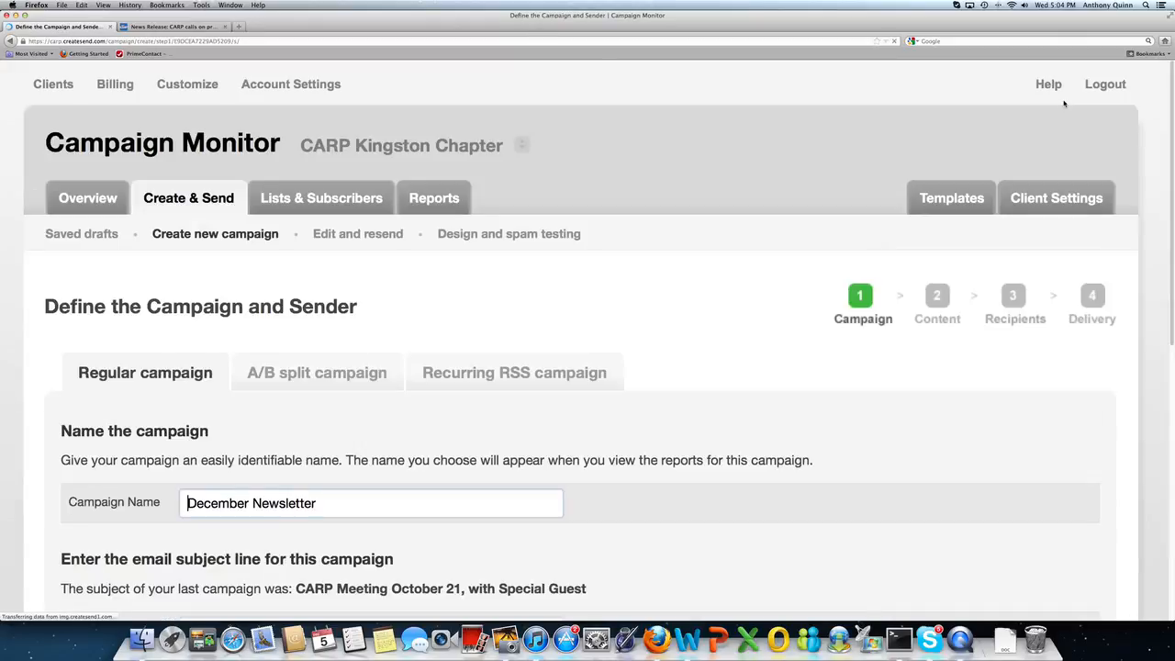
scroll(387, 432, "down", 5)
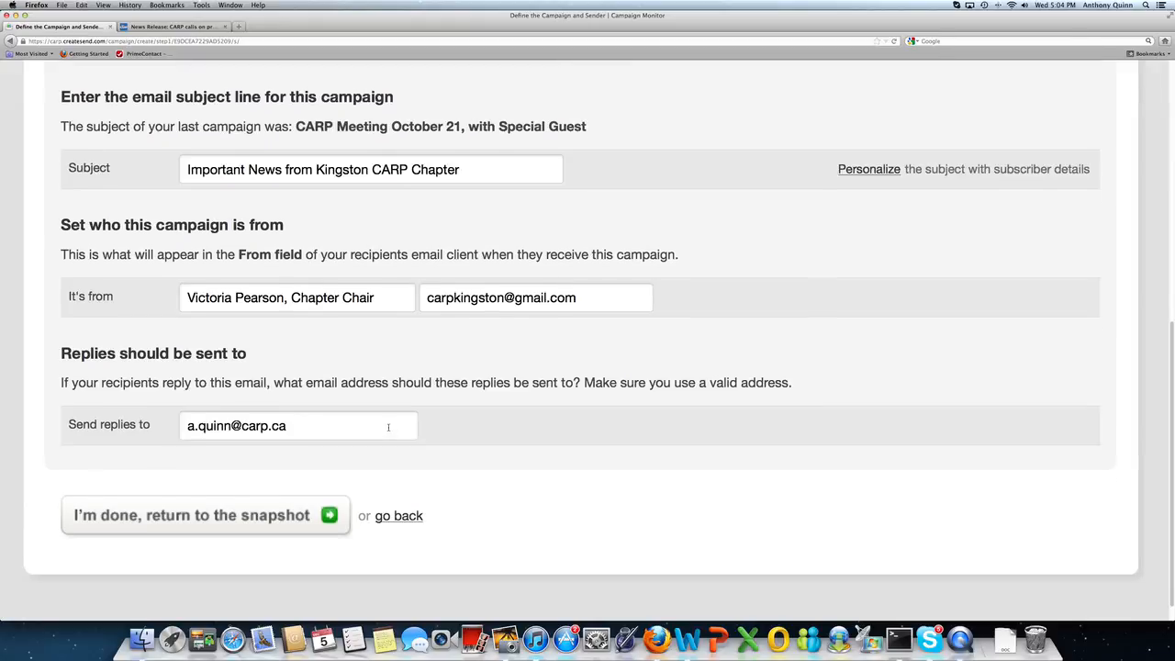
left_click(295, 515)
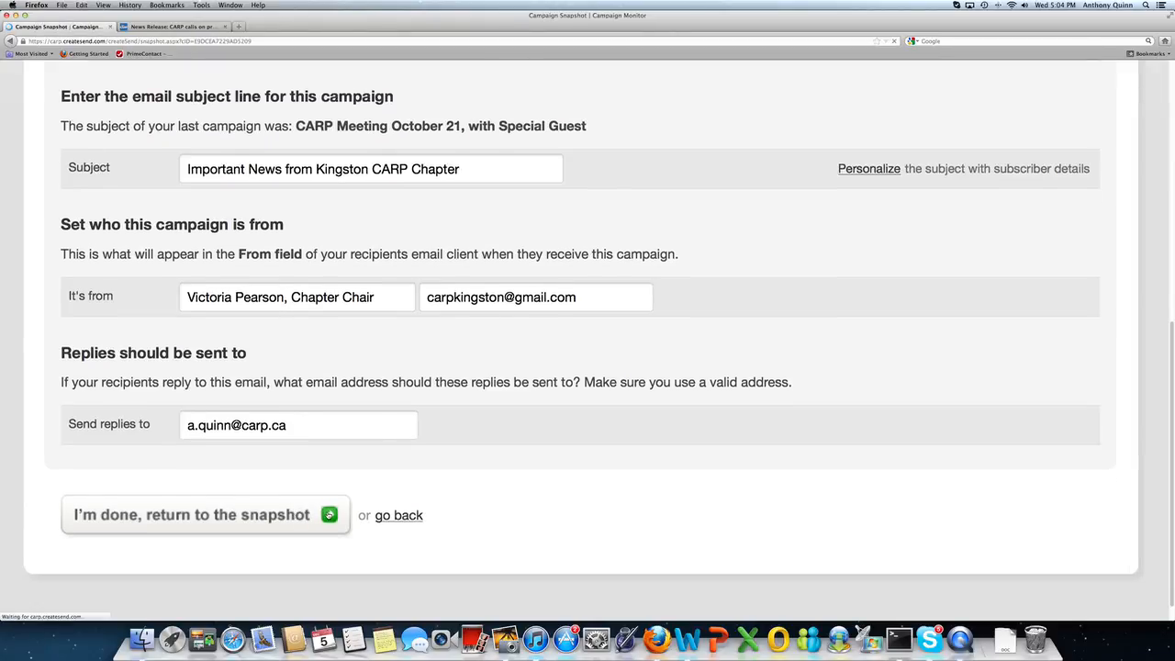
scroll(617, 393, "down", 2)
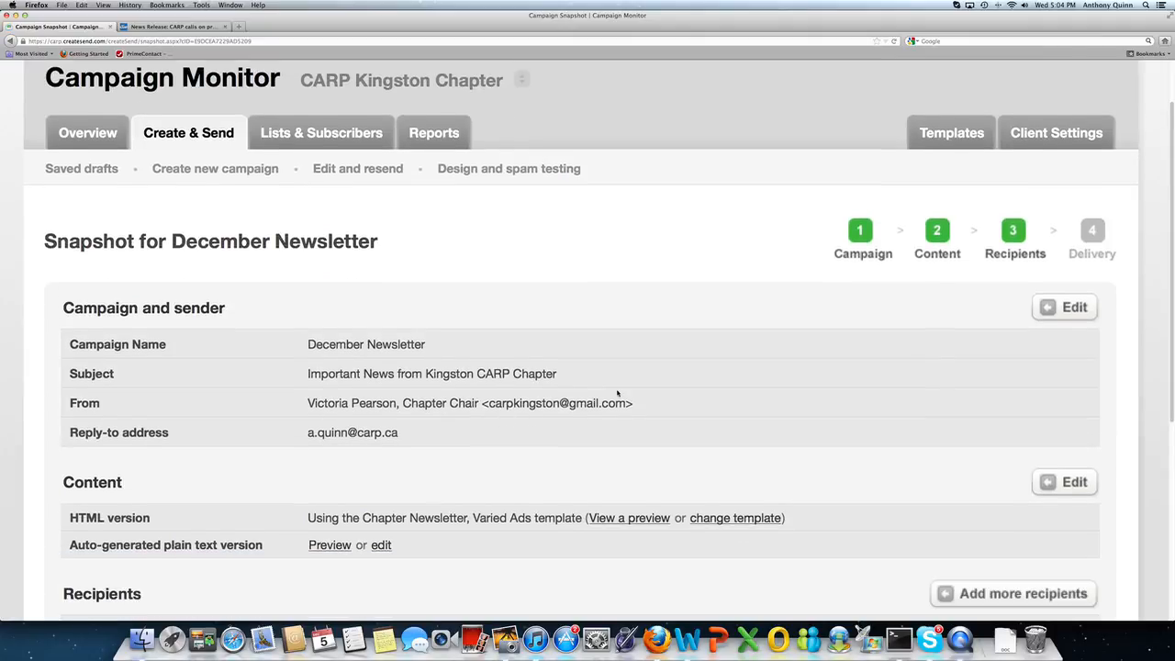
left_click(1069, 484)
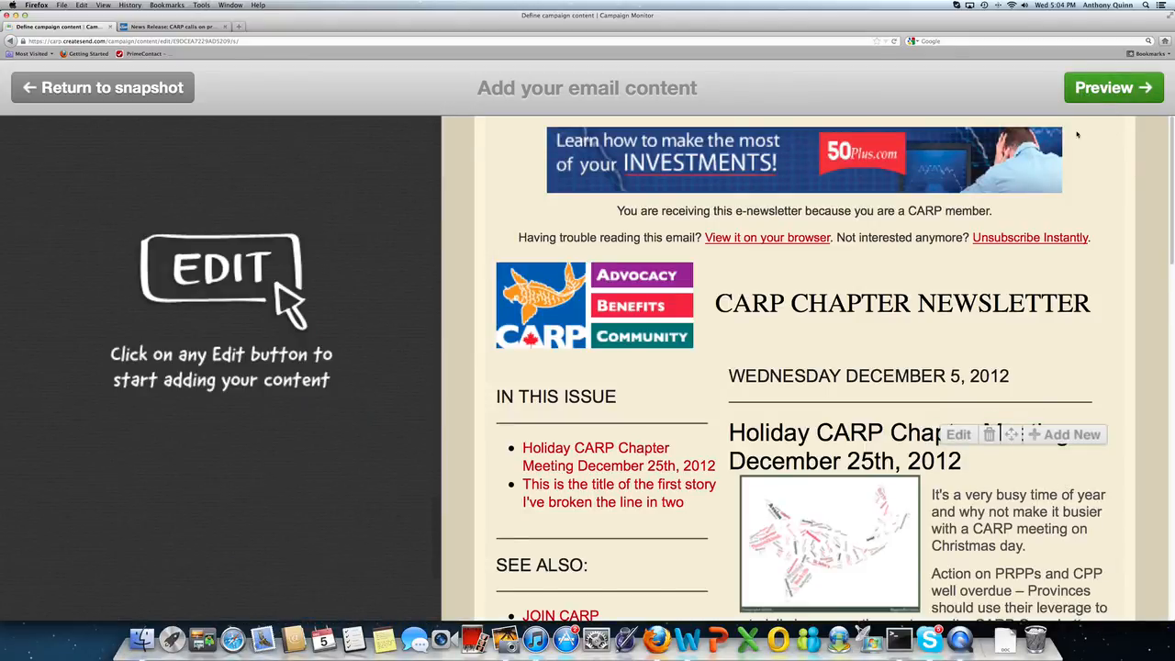
left_click(1115, 87)
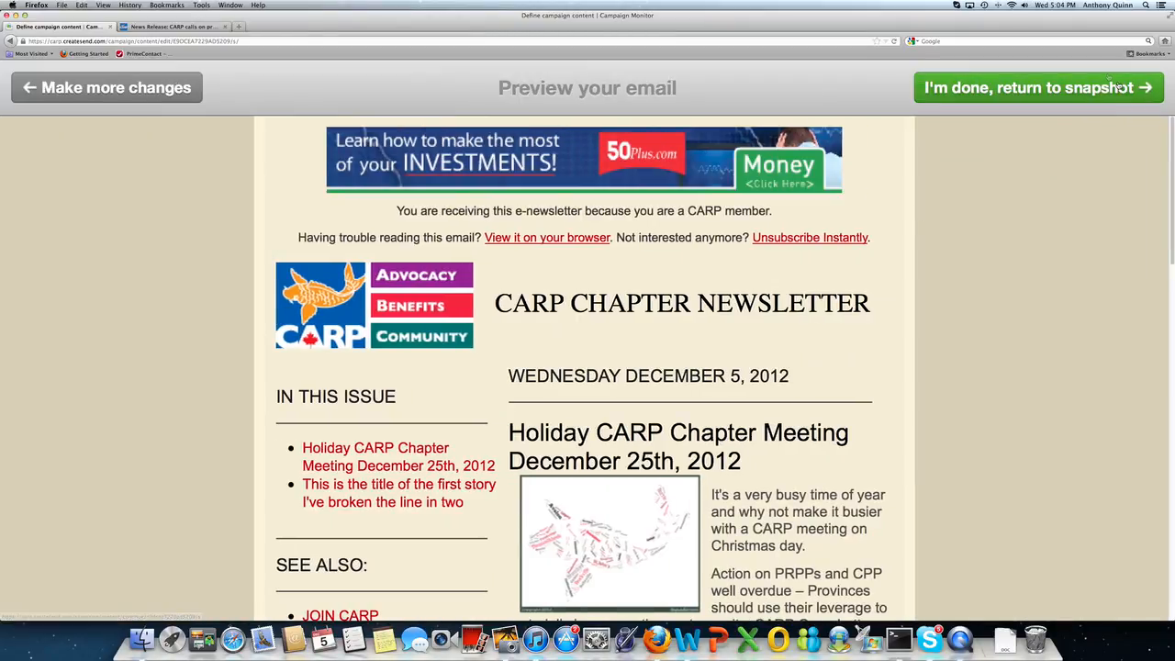
left_click(1107, 88)
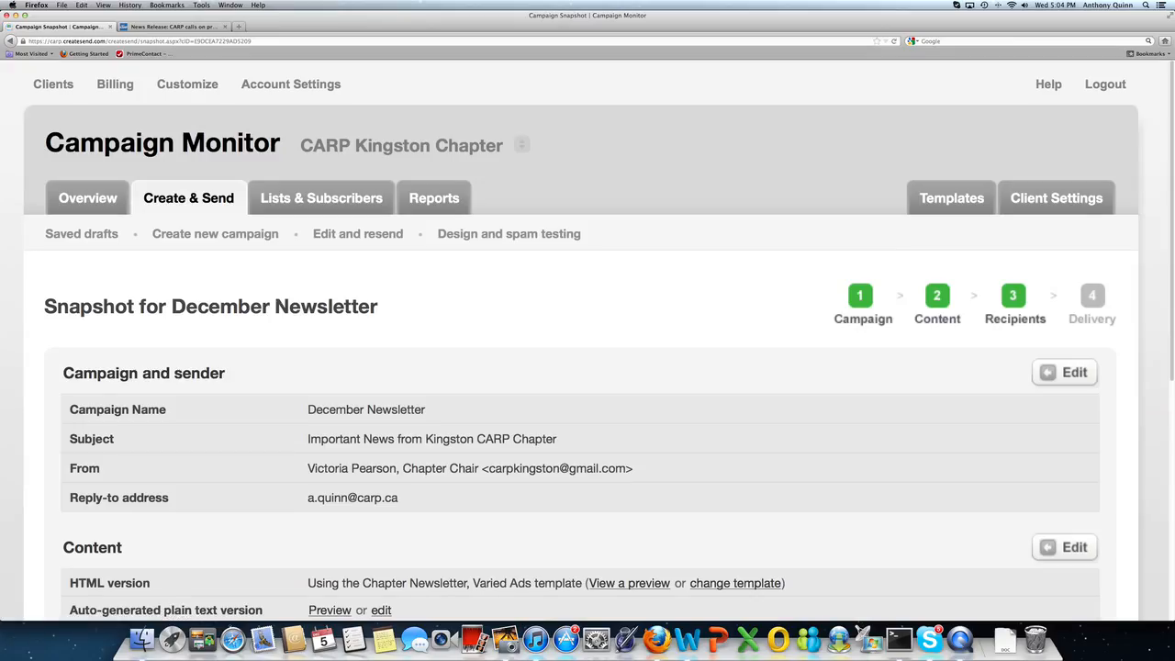
scroll(588, 367, "down", 3)
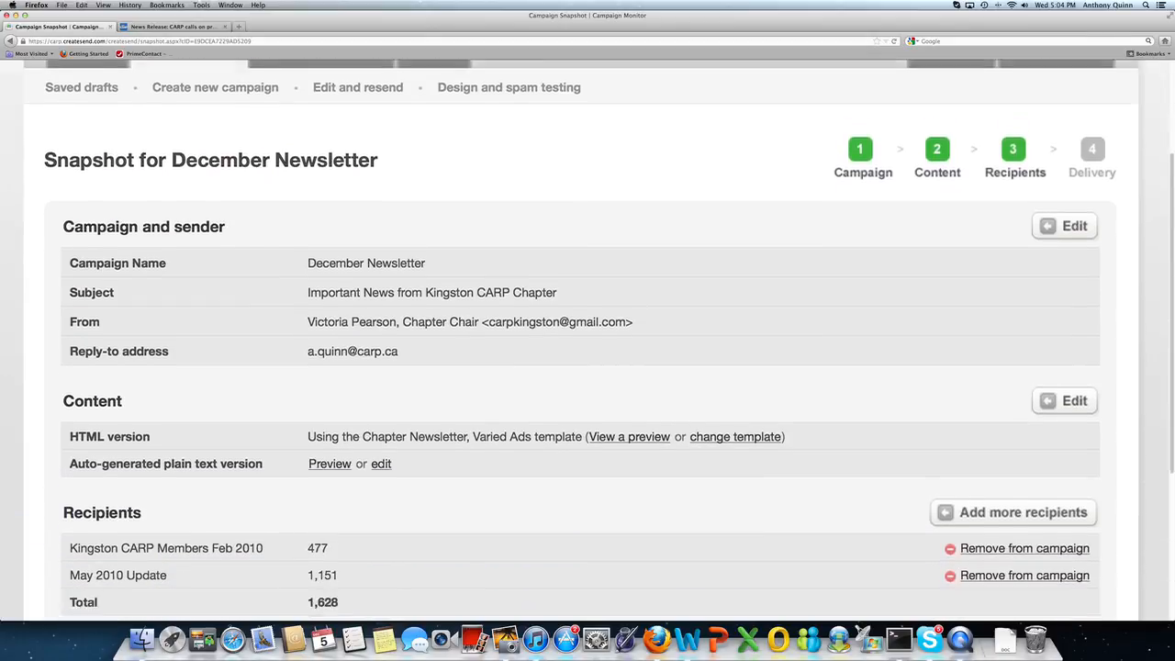
scroll(904, 344, "down", 4)
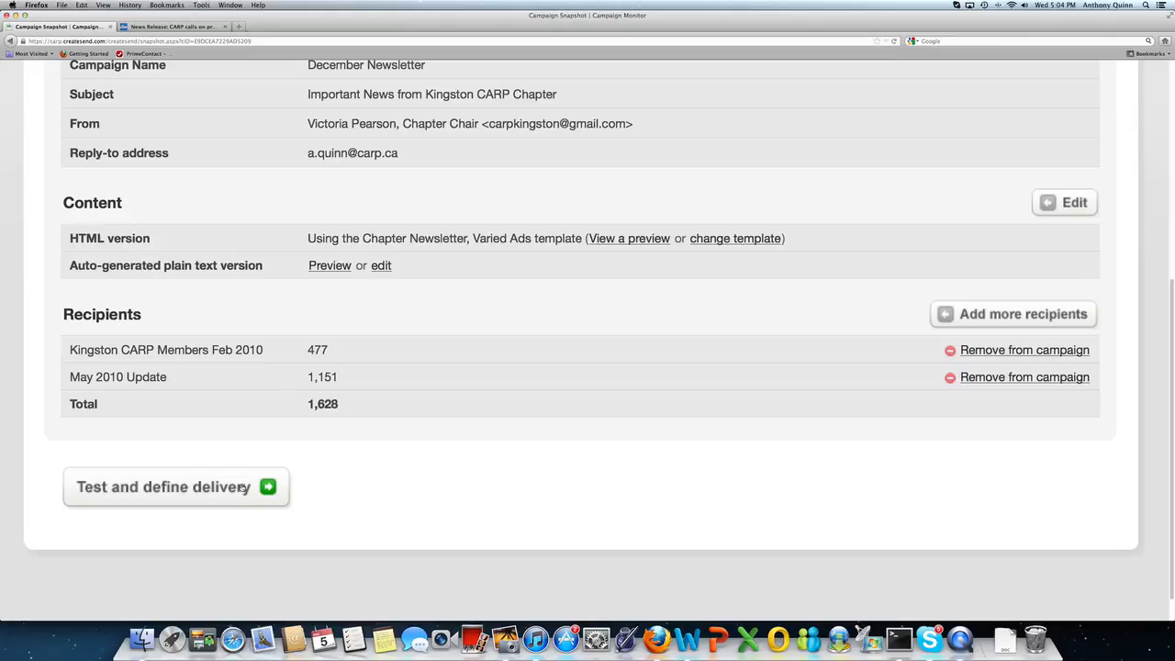
Step: Send a test copy of the December Newsletter to the sender's own email address, then continue
left_click(268, 487)
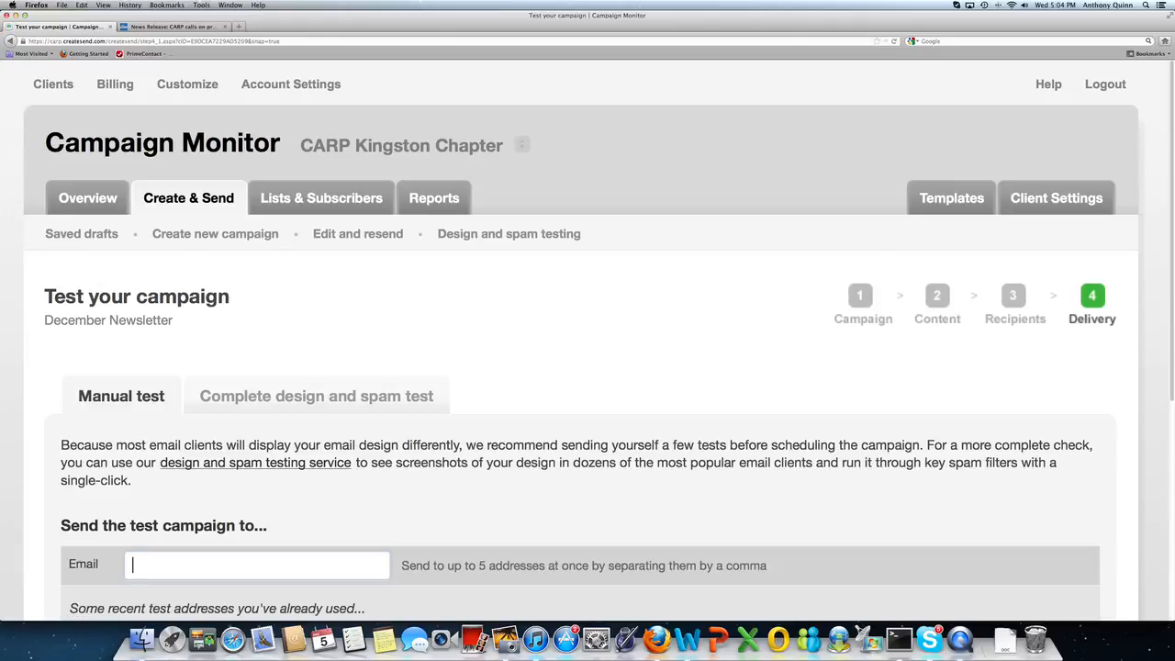
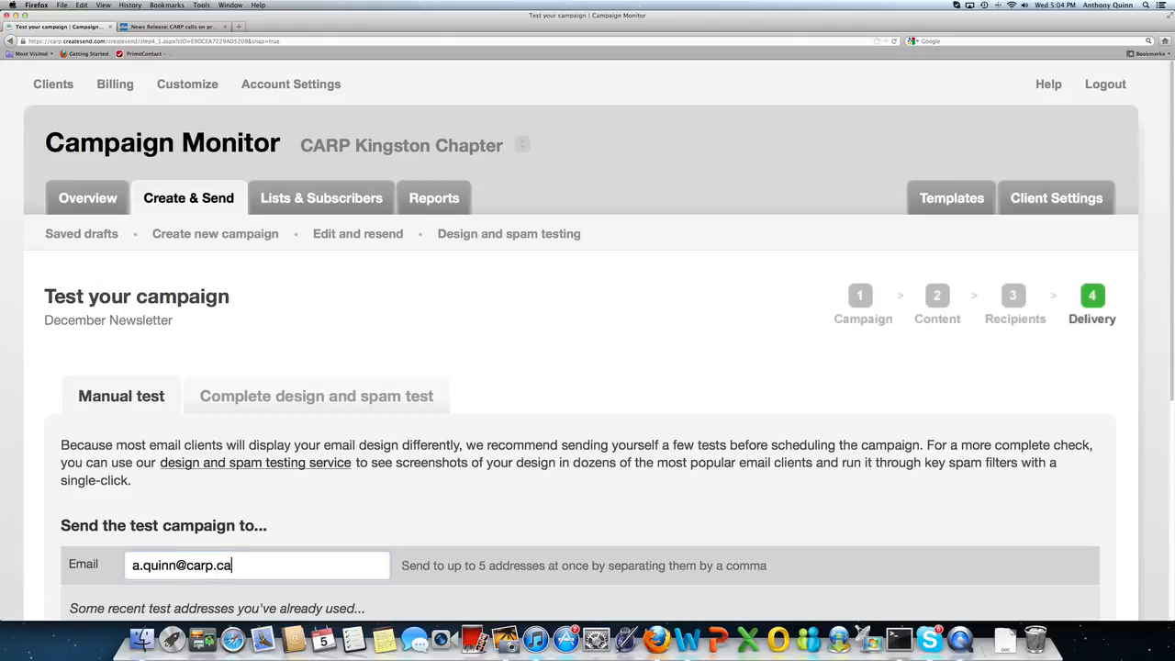
scroll(730, 509, "down", 5)
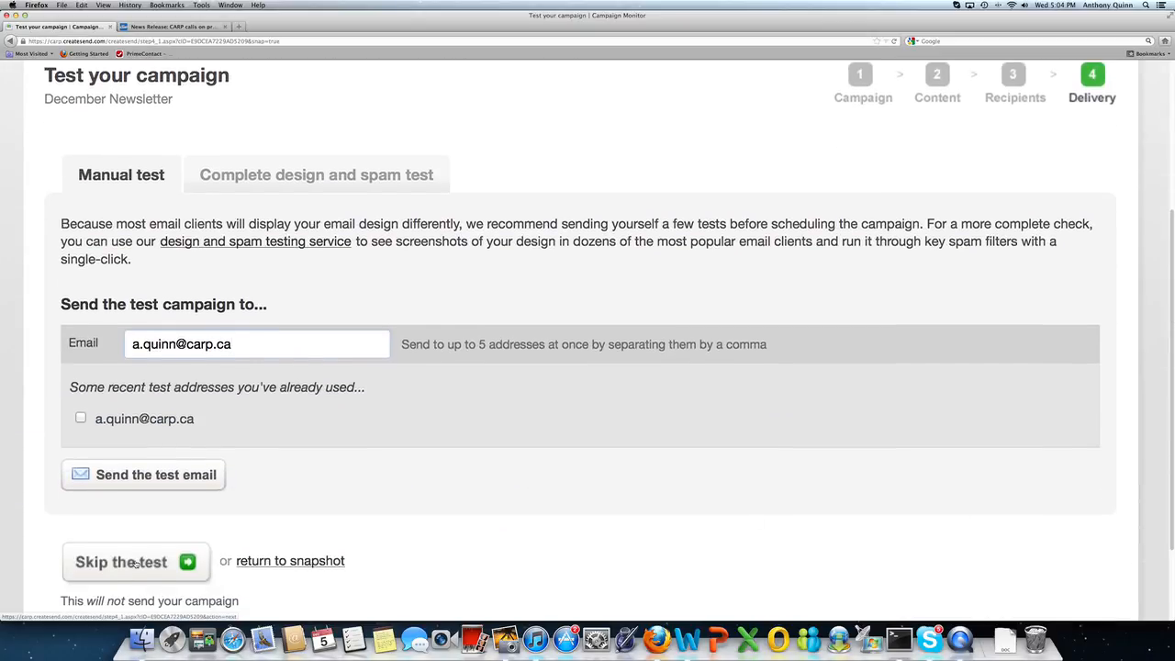
left_click(119, 485)
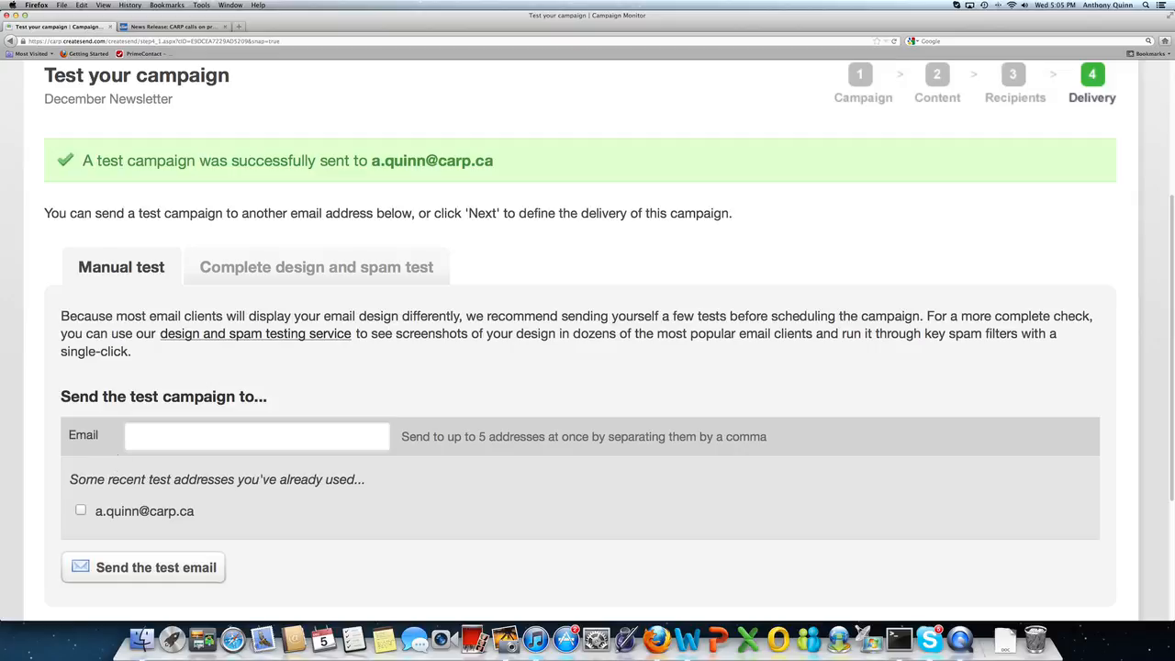
scroll(115, 474, "down", 3)
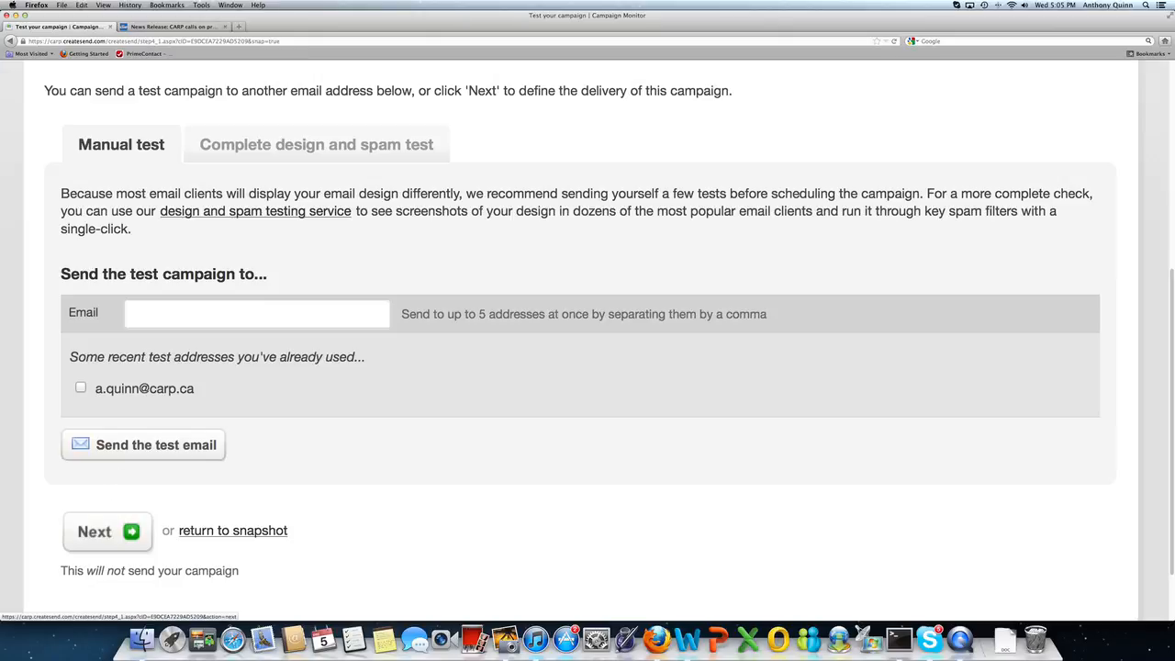
left_click(97, 530)
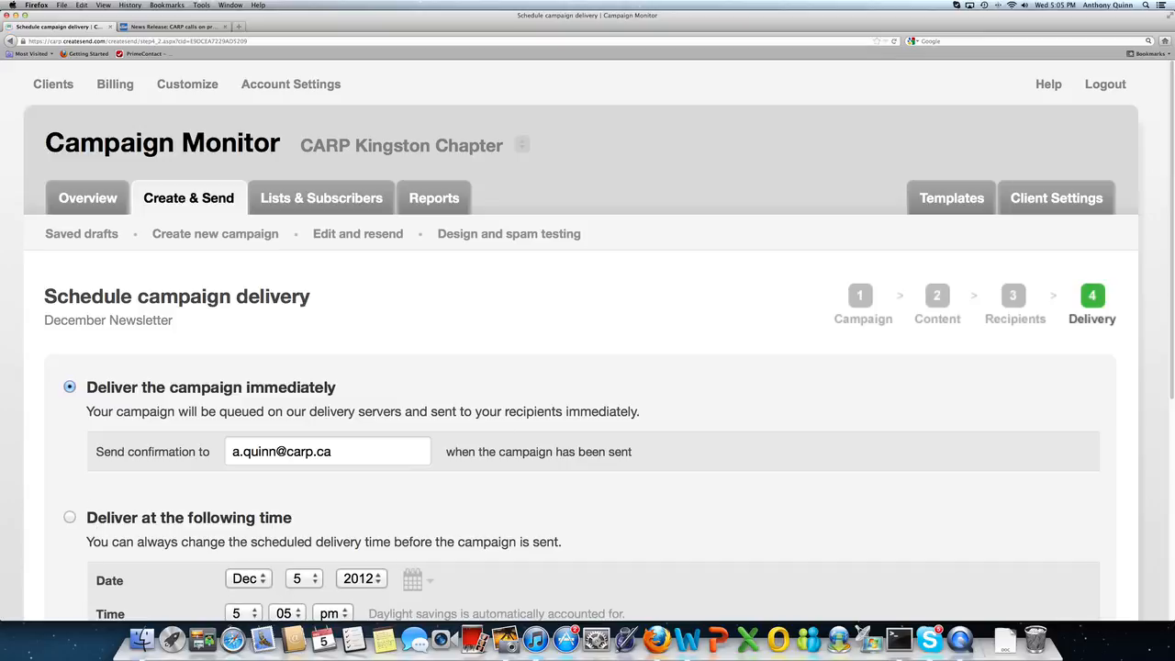
scroll(587, 341, "down", 5)
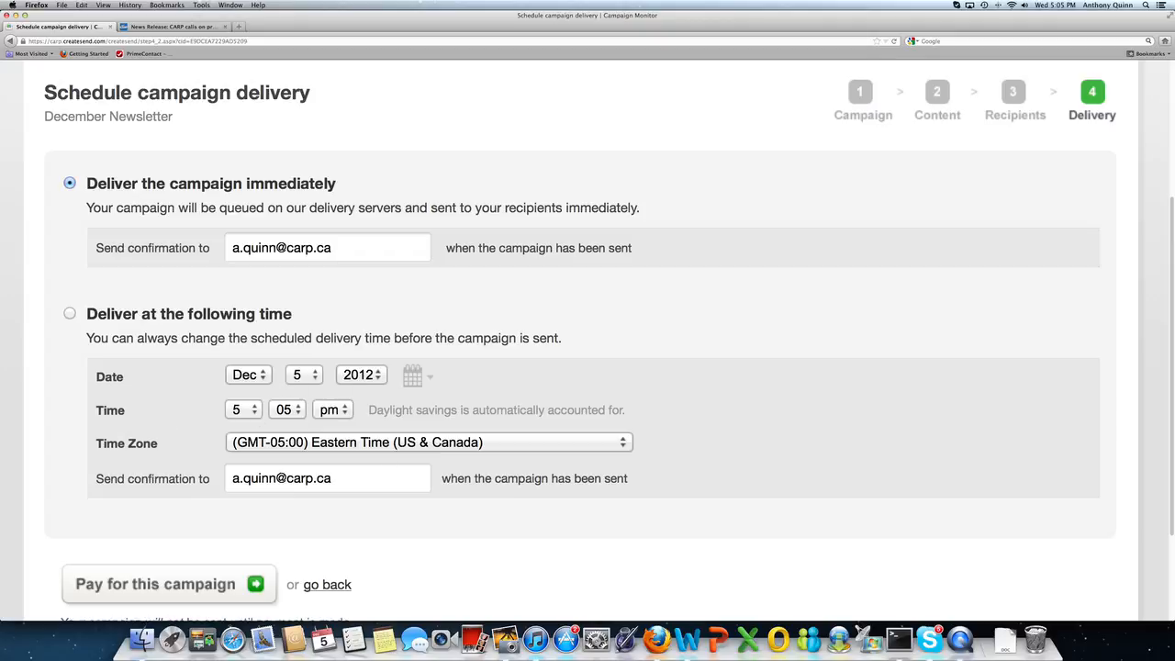
scroll(467, 441, "down", 3)
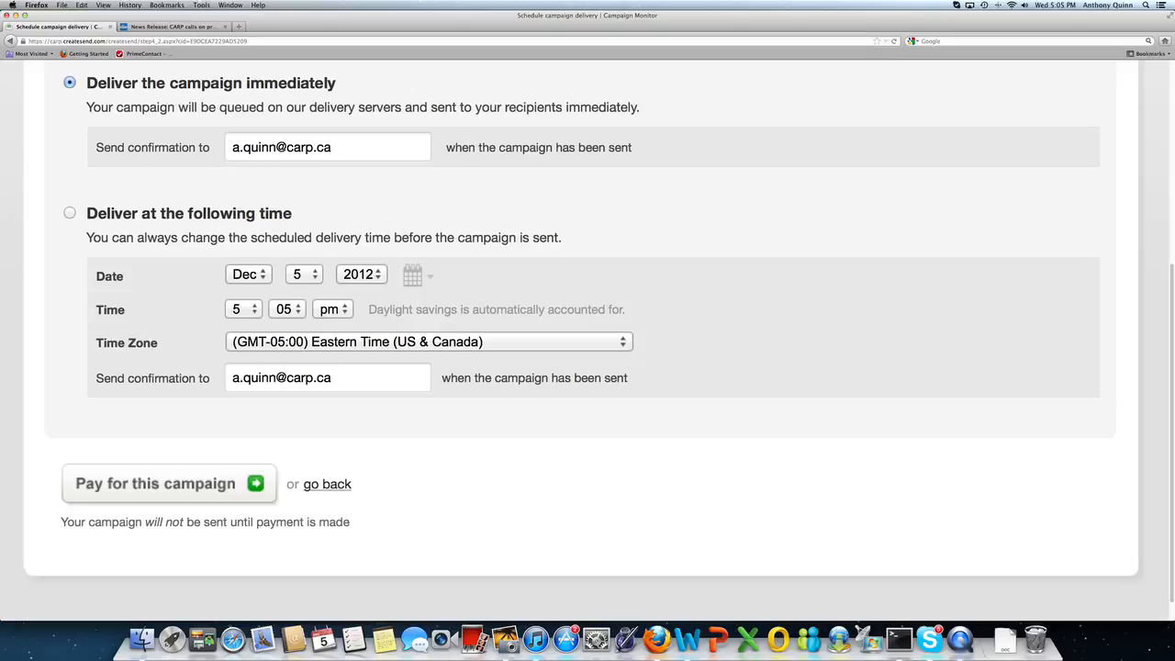
scroll(800, 387, "up", 3)
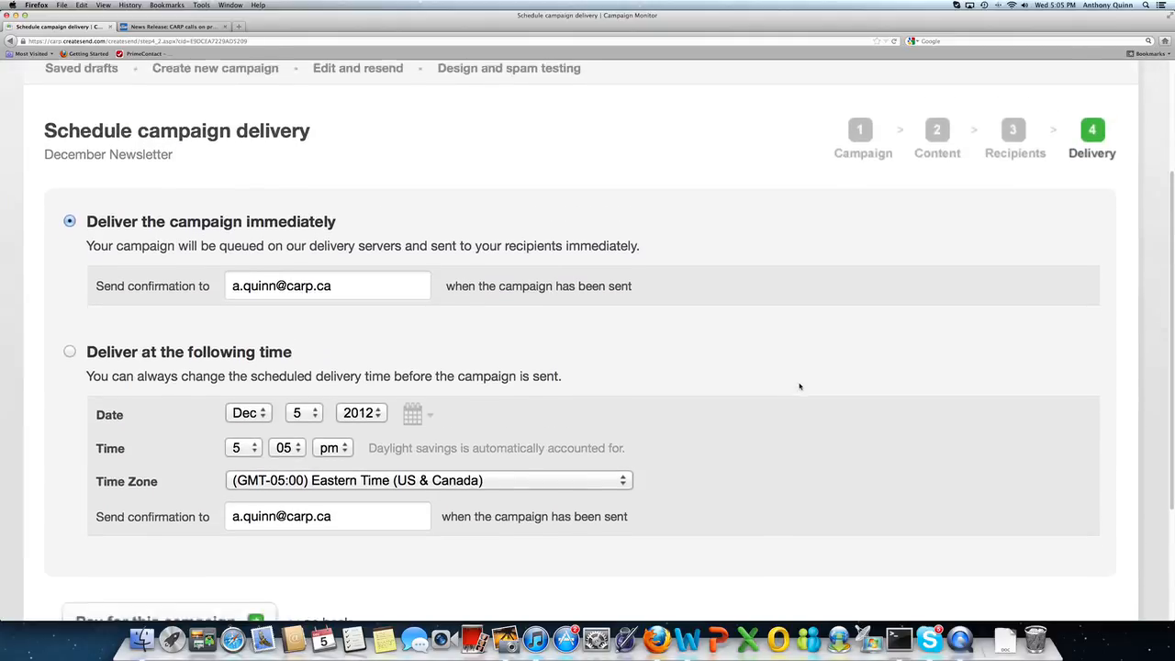
scroll(799, 386, "down", 4)
scroll(800, 385, "up", 5)
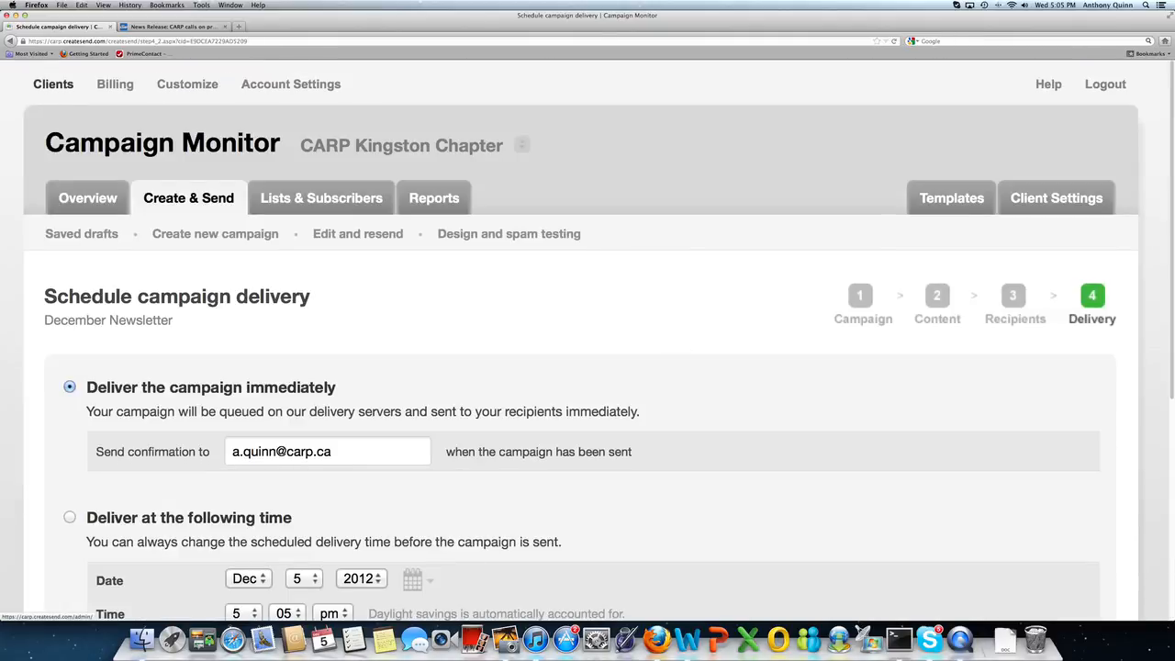
Step: Go to the Overview dashboard to see the December Newsletter under Recent Drafts
left_click(97, 200)
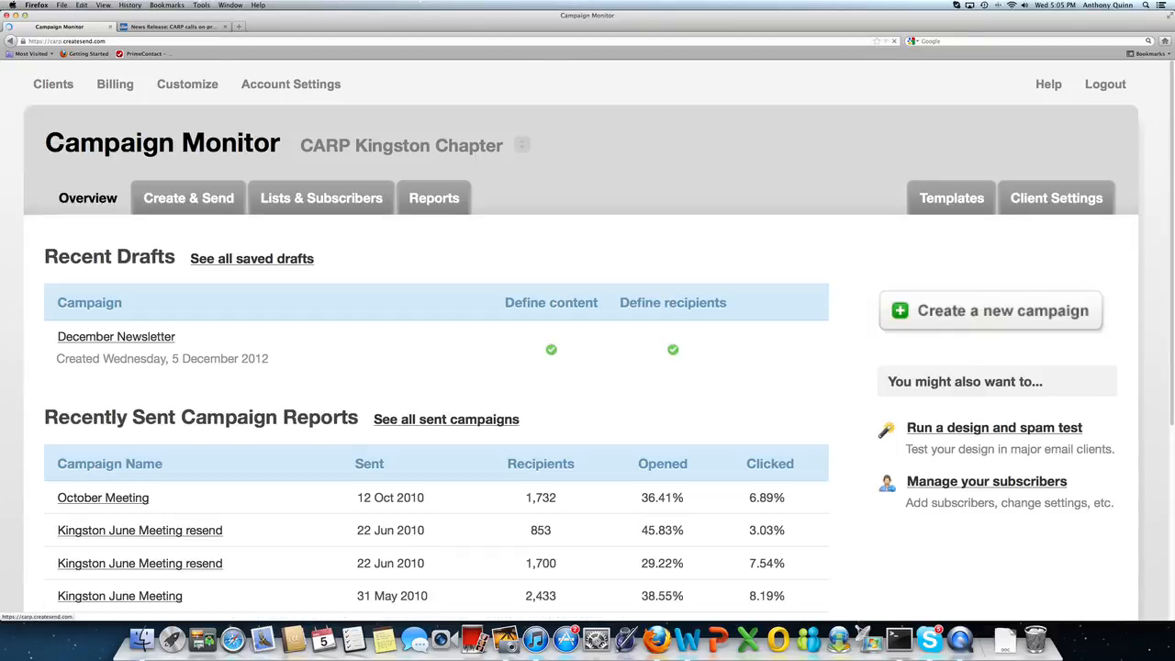